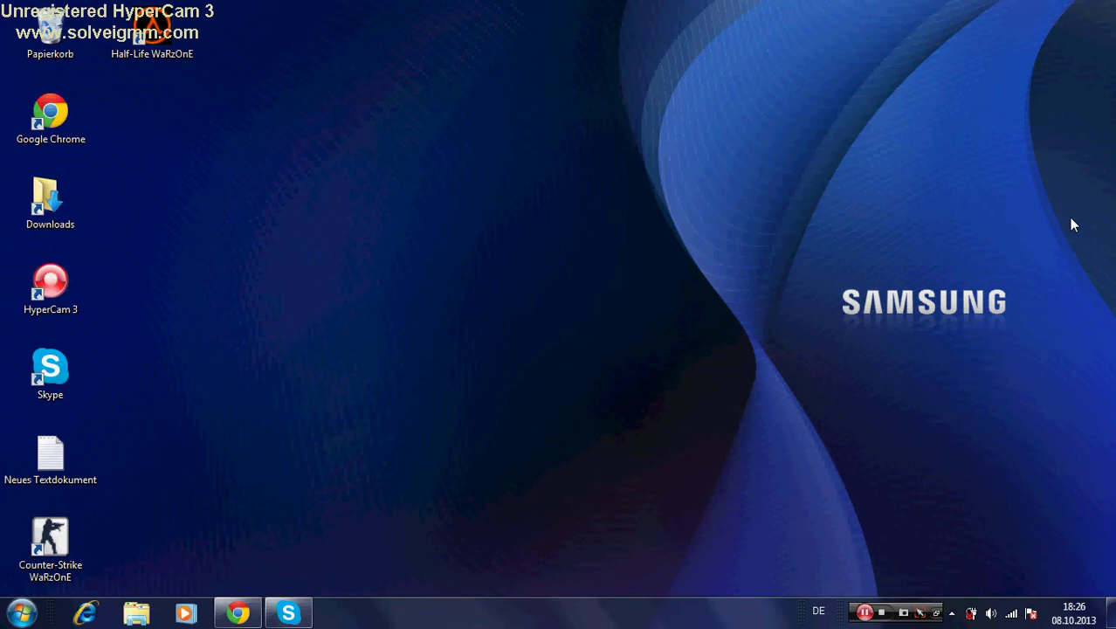
left_click_drag(1070, 218, 1113, 185)
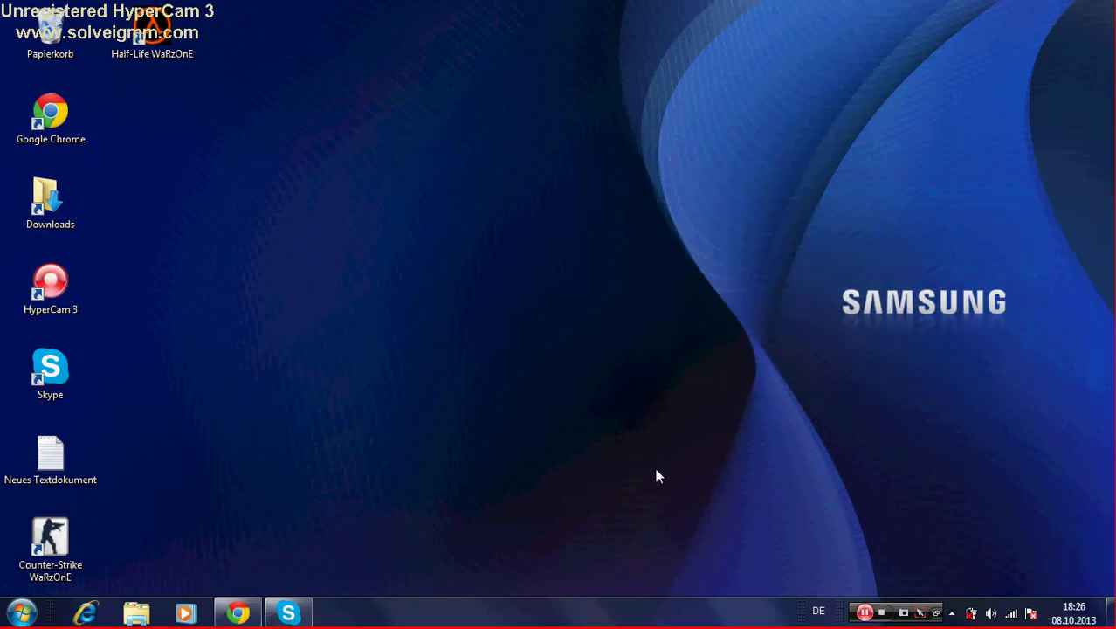
left_click_drag(880, 339, 1108, 234)
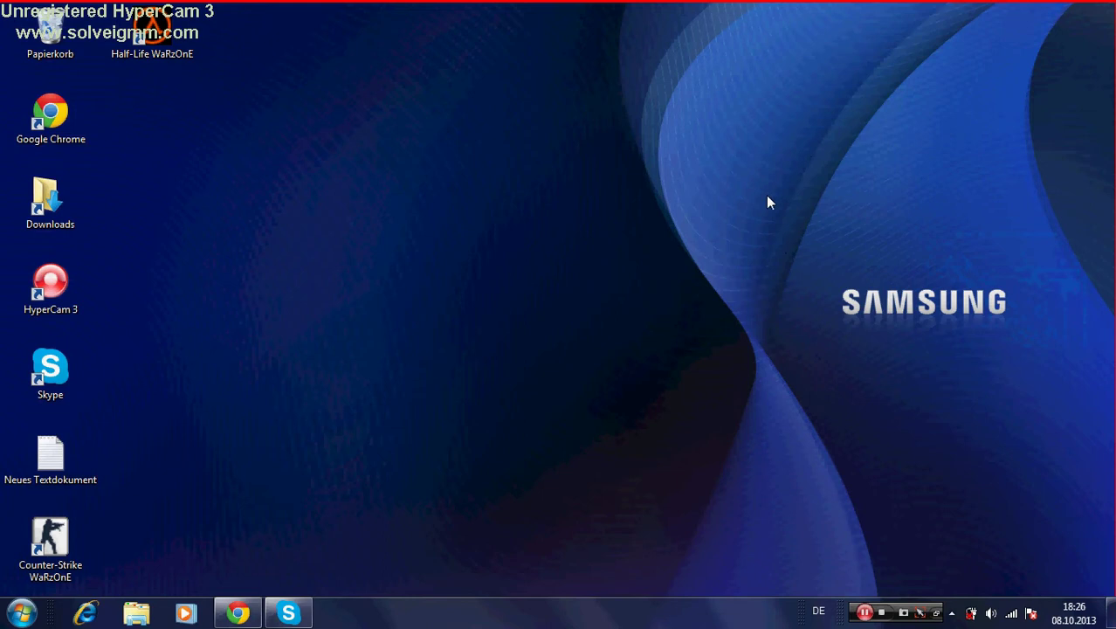
left_click_drag(754, 210, 1077, 364)
- Open the Systemsteuerung and show Alle Systemsteuerungselemente
left_click(22, 612)
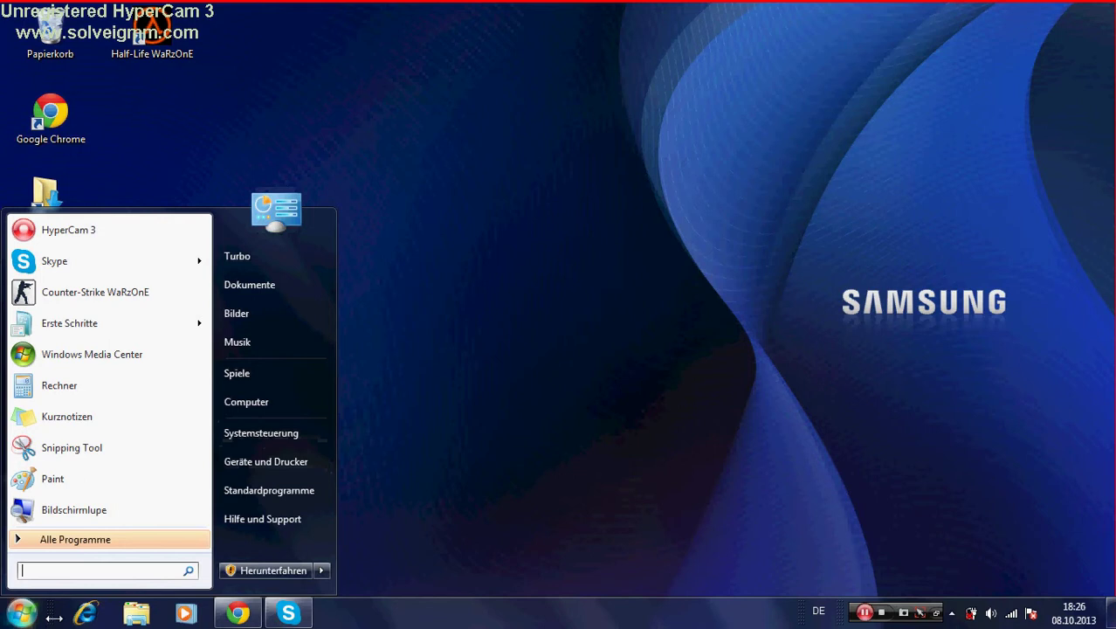
left_click(7, 617)
left_click(5, 619)
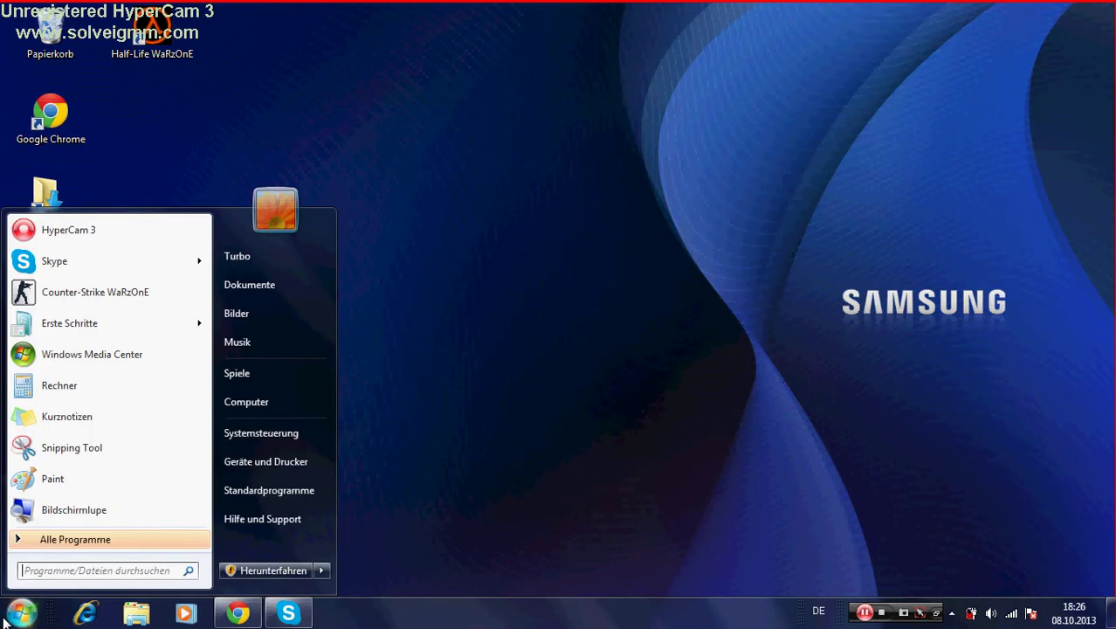
left_click(243, 433)
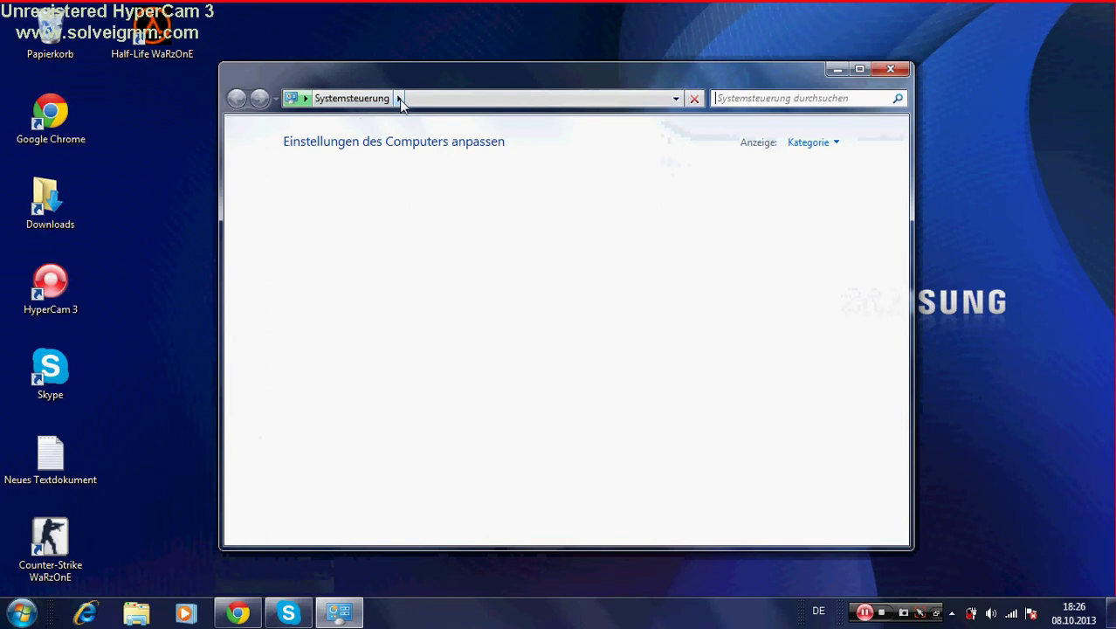
left_click(398, 98)
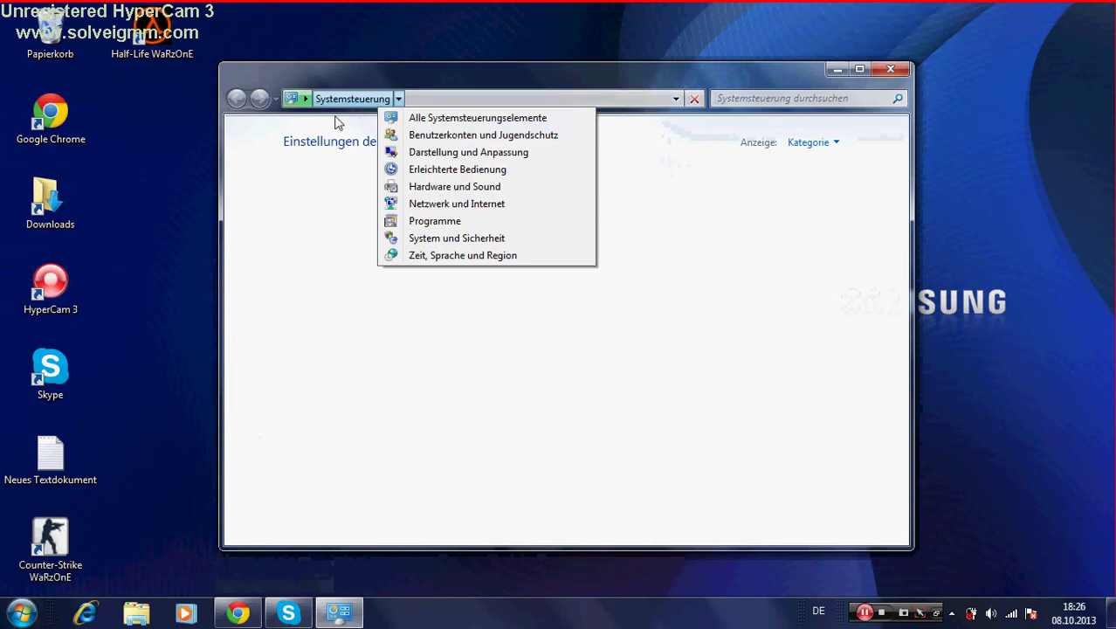
left_click(398, 99)
left_click(398, 98)
left_click(406, 123)
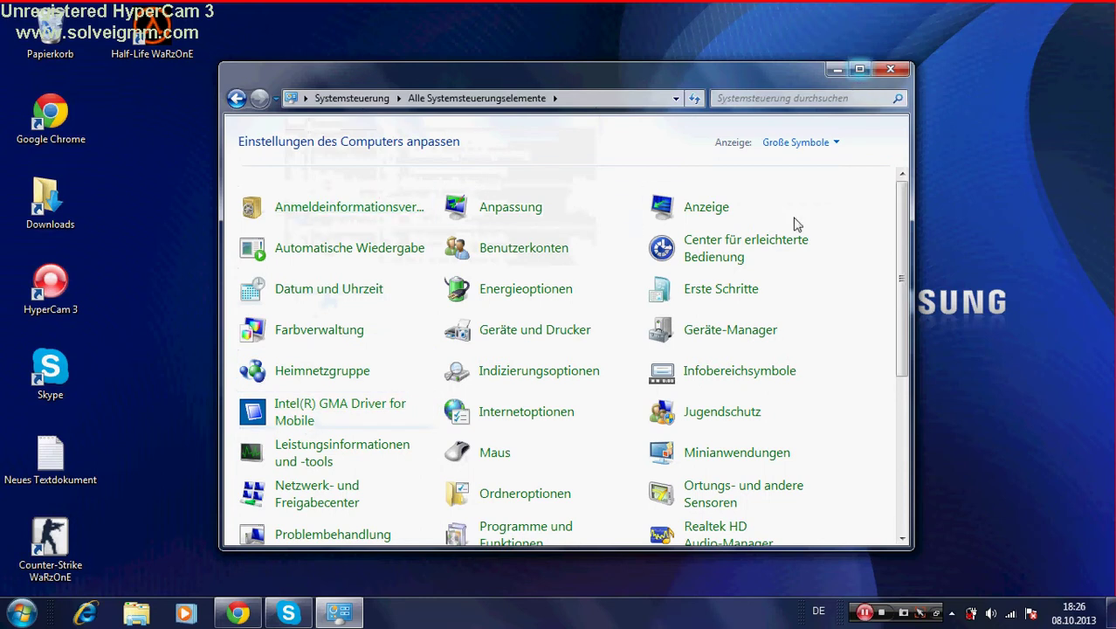
- Open Leistungsinformationen und -tools and bring up the settings for adjusting the visual effects
left_click_drag(903, 255, 854, 259)
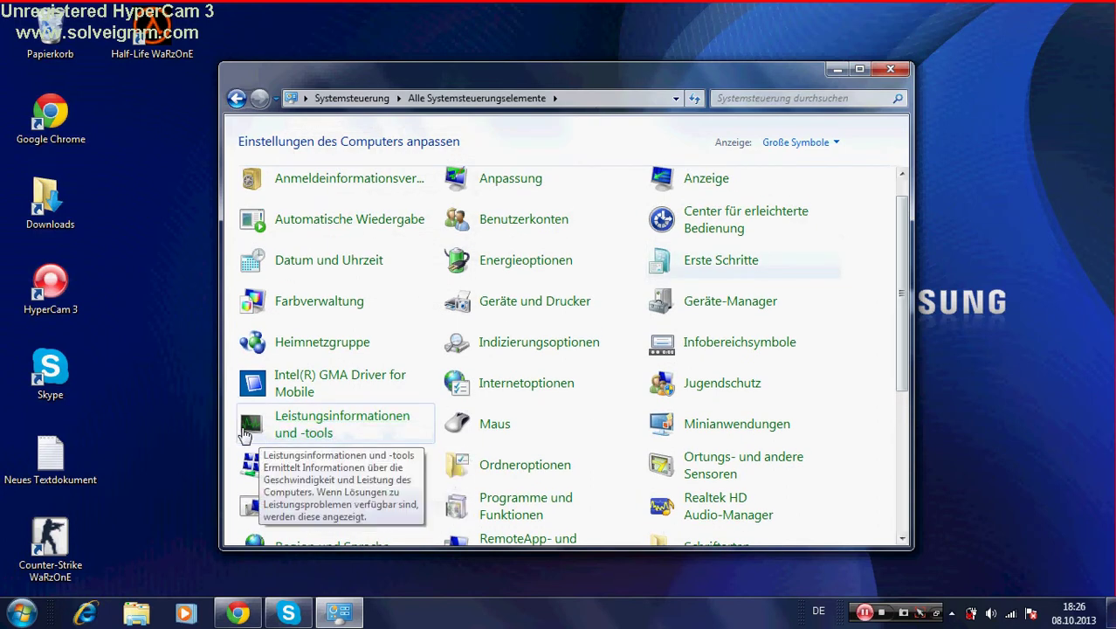
left_click(339, 435)
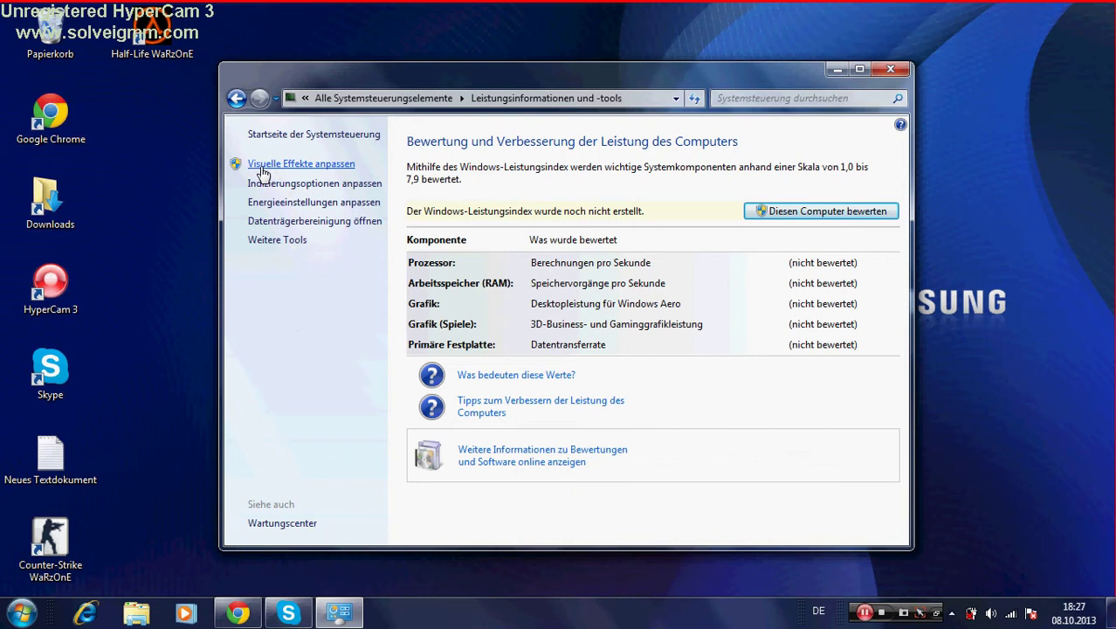
left_click(289, 167)
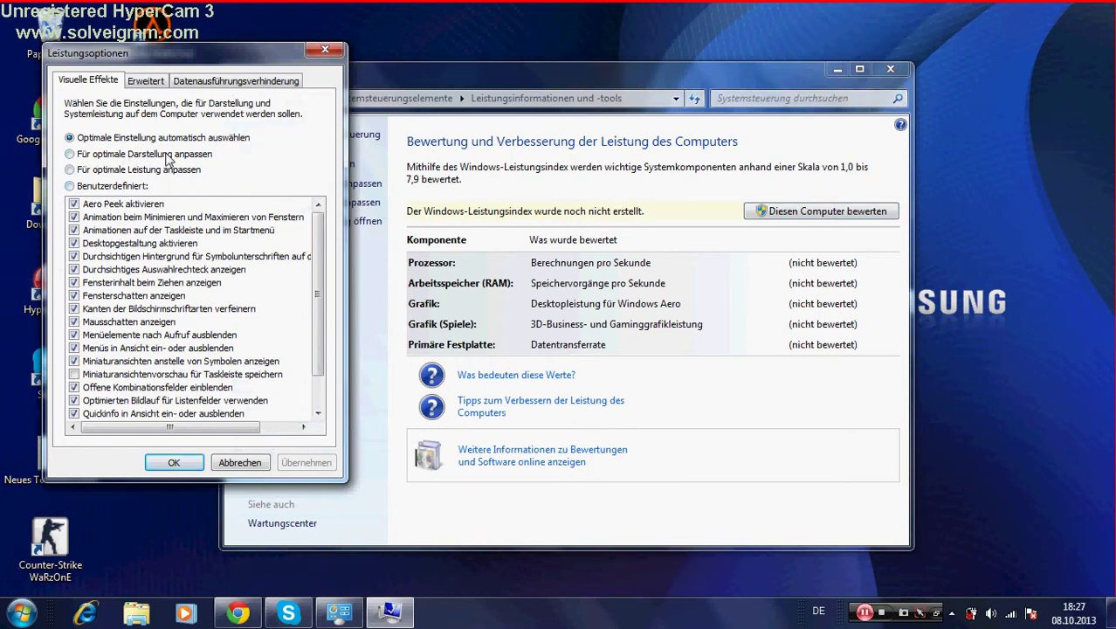
- Try the visual effects presets for automatic selection, optimal appearance and optimal performance, checking the effects list for each
left_click(167, 155)
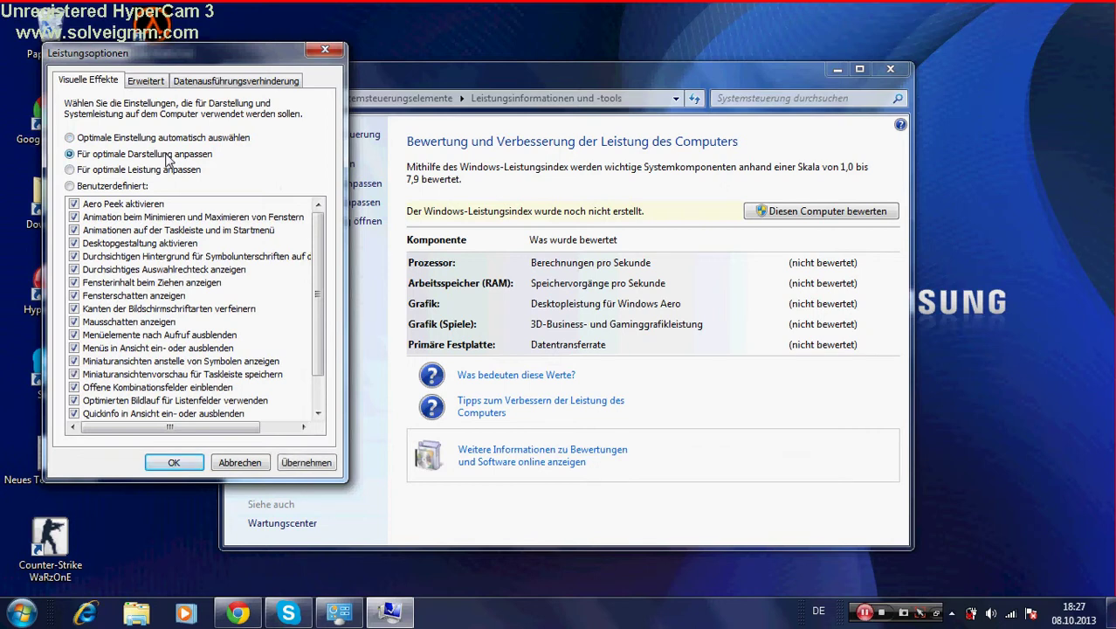
left_click(106, 138)
left_click(106, 155)
left_click(112, 172)
left_click_drag(318, 266, 329, 377)
scroll(324, 407, "up", 1)
- Try the Benutzerdefiniert option by switching Quickinfo in Ansicht ein- oder ausblenden on and off again
left_click(114, 187)
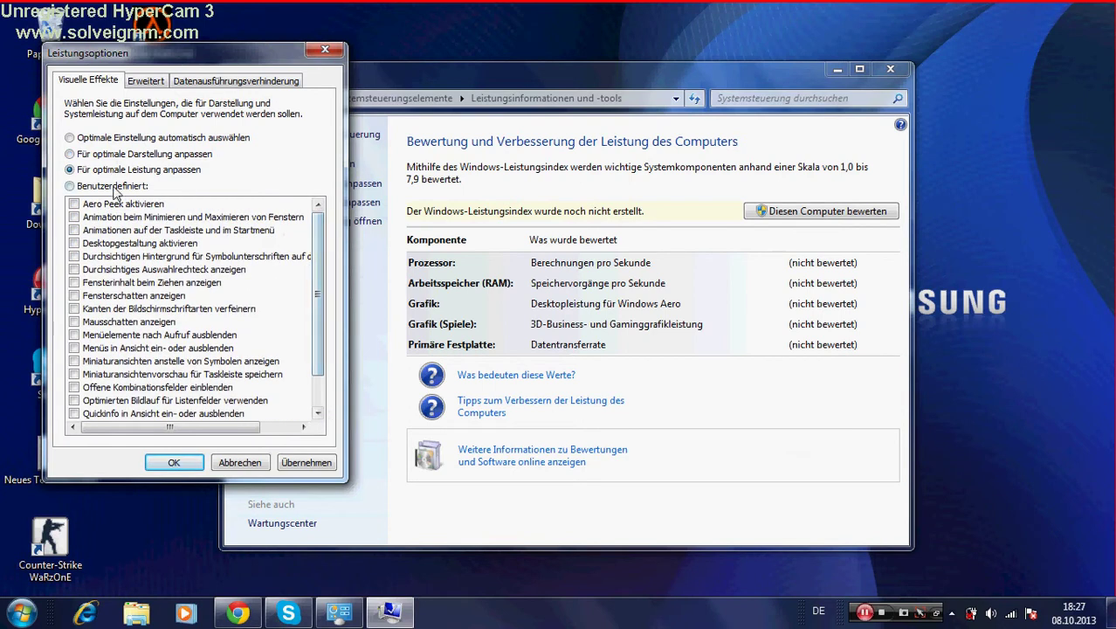
left_click_drag(319, 310, 306, 214)
left_click(223, 415)
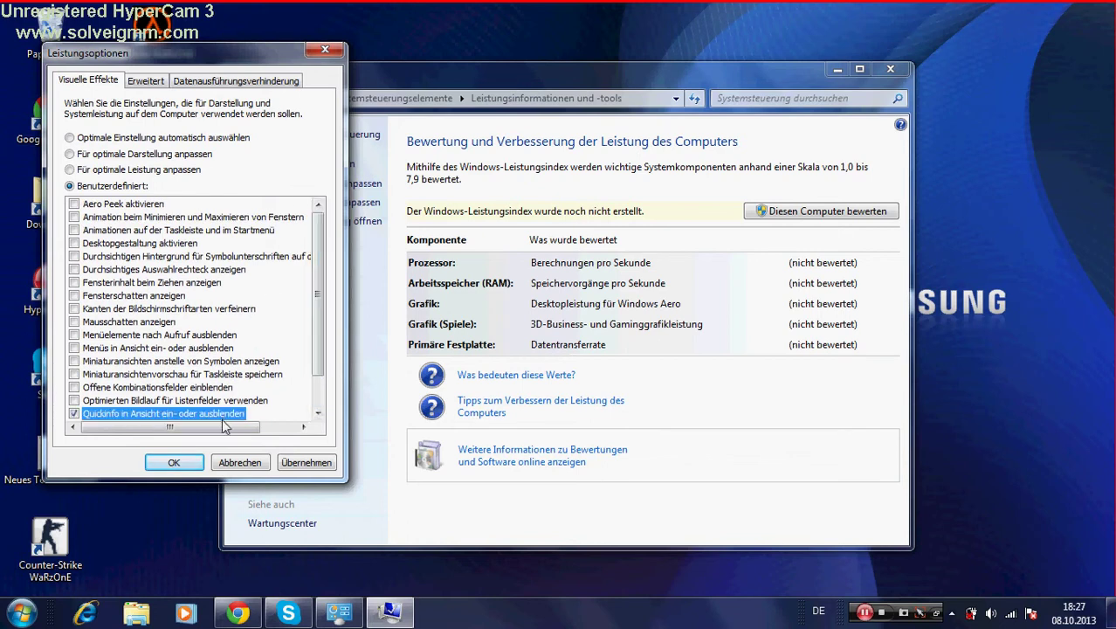
left_click(73, 412)
- Try the appearance and automatic presets and individual effect checkboxes, then close Leistungsoptionen without applying anything
left_click(140, 154)
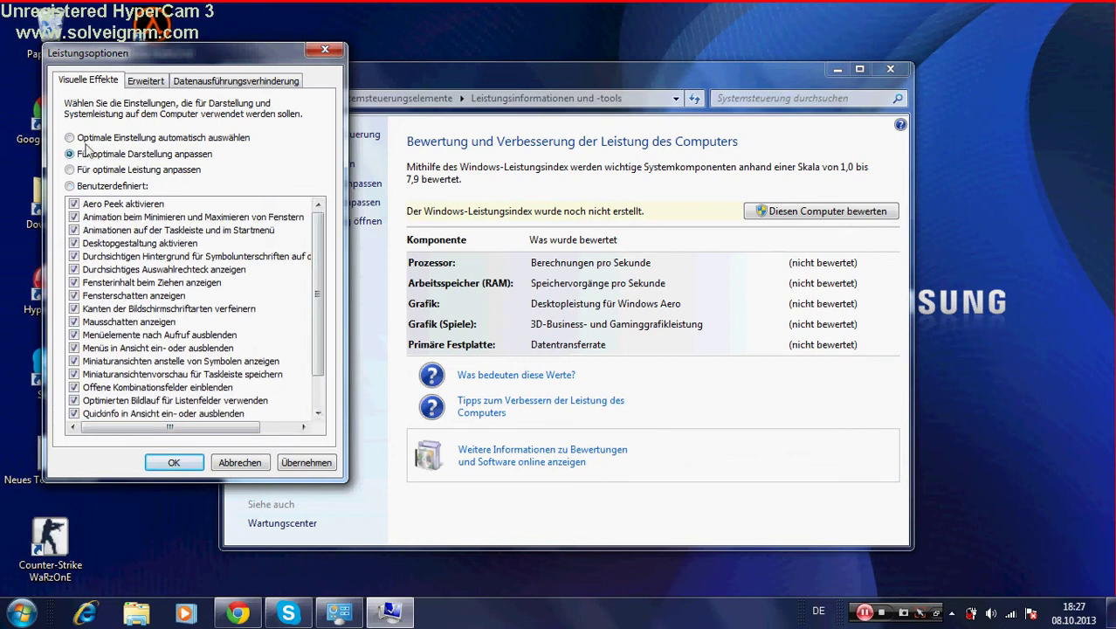
left_click(80, 139)
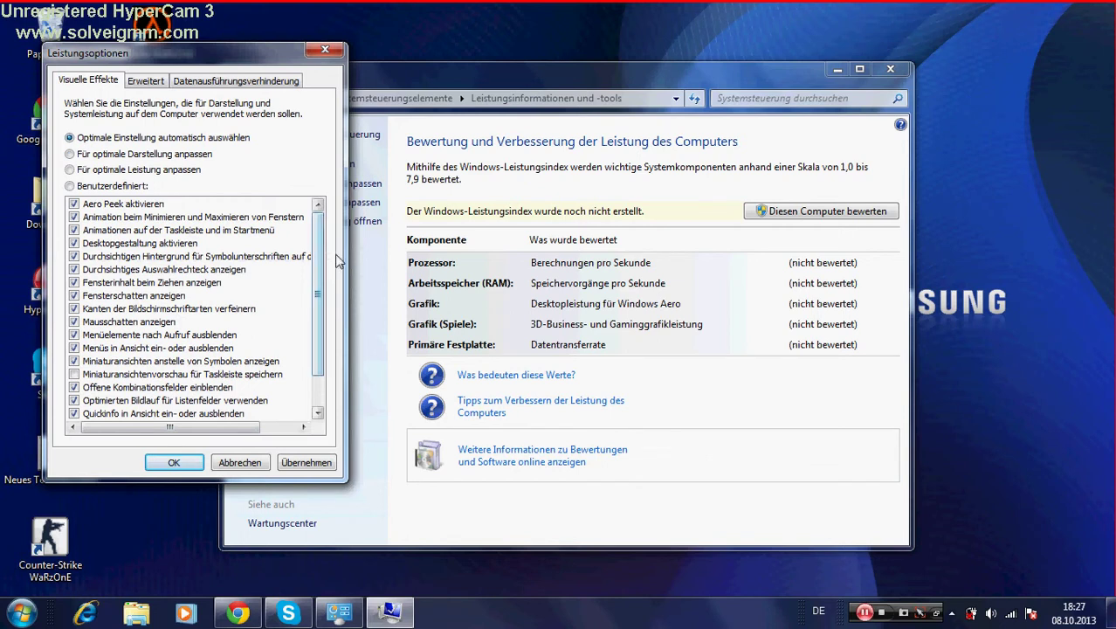
left_click(74, 243)
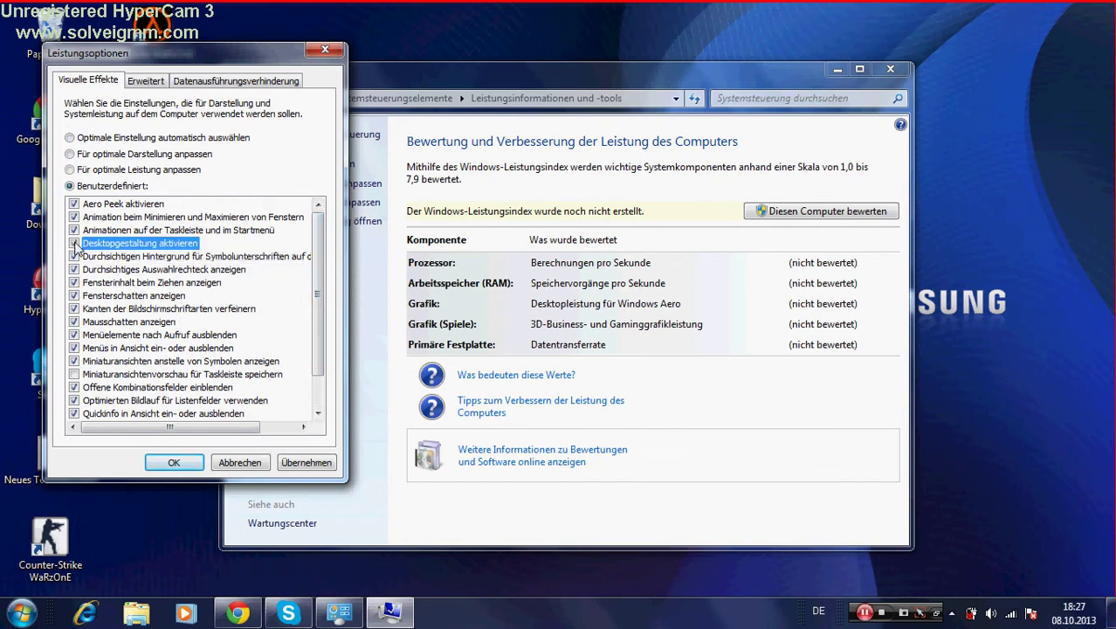
left_click(74, 204)
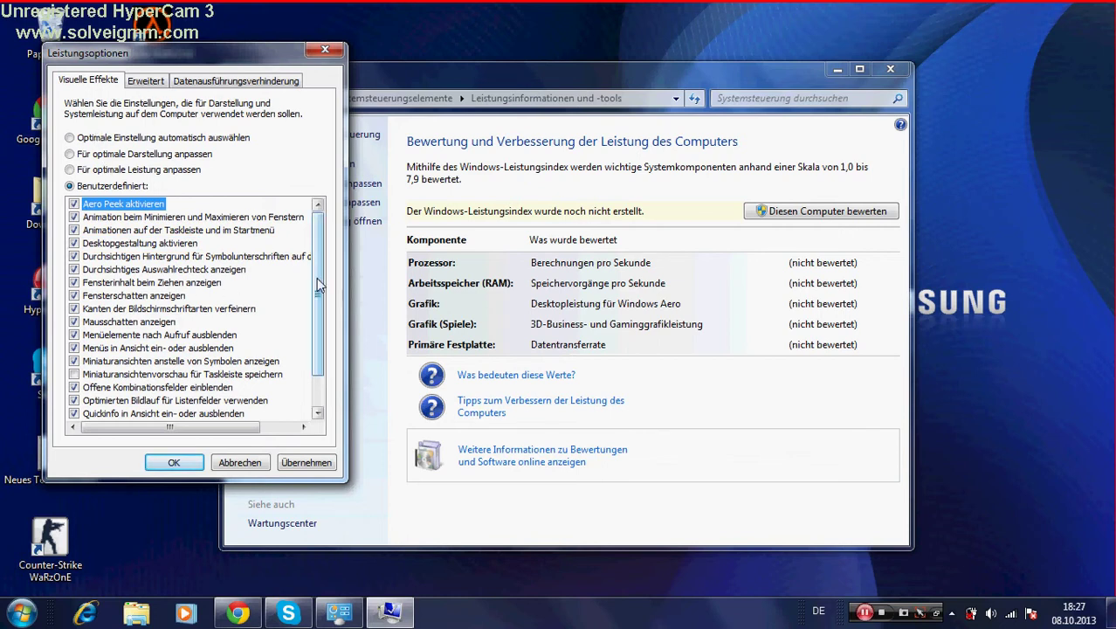
left_click(323, 51)
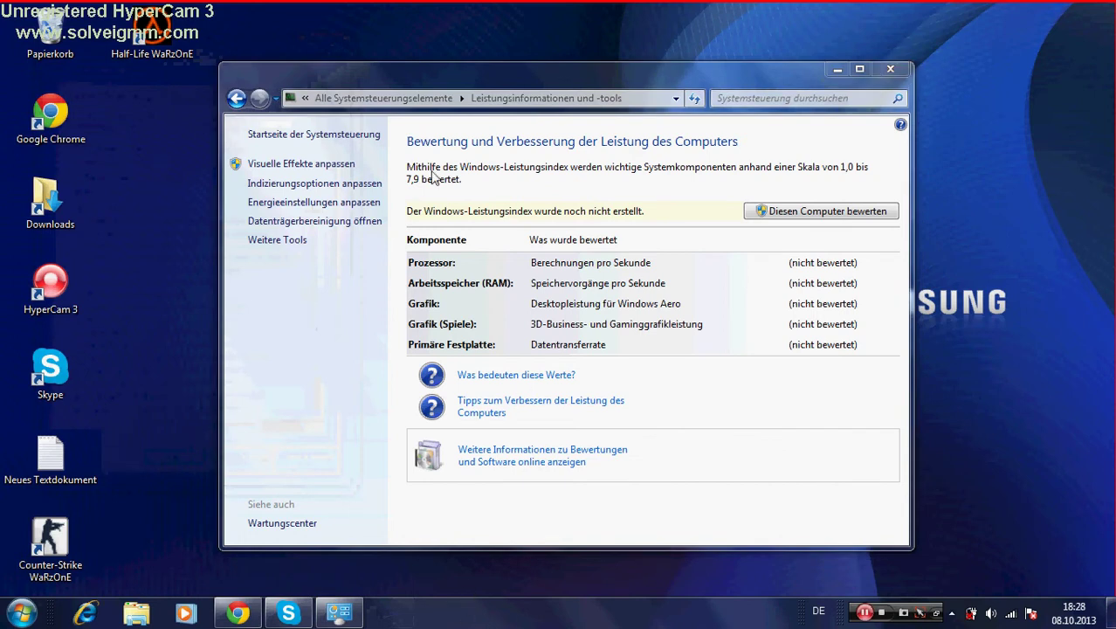
- Reopen the visual effects settings and apply the preset Für optimale Leistung anpassen
left_click(310, 171)
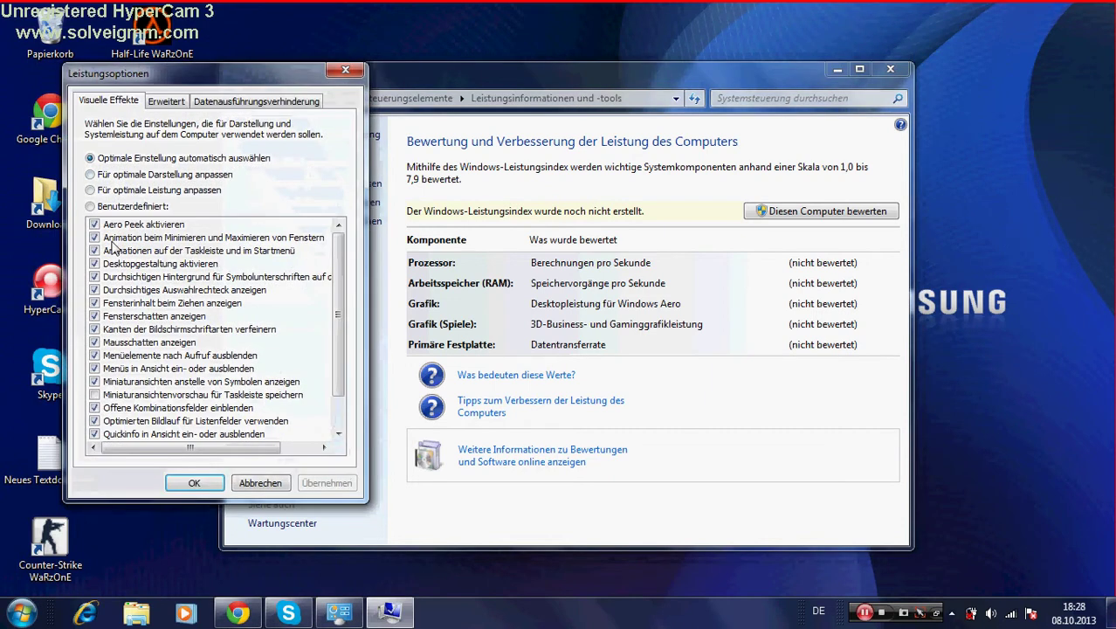
left_click(133, 190)
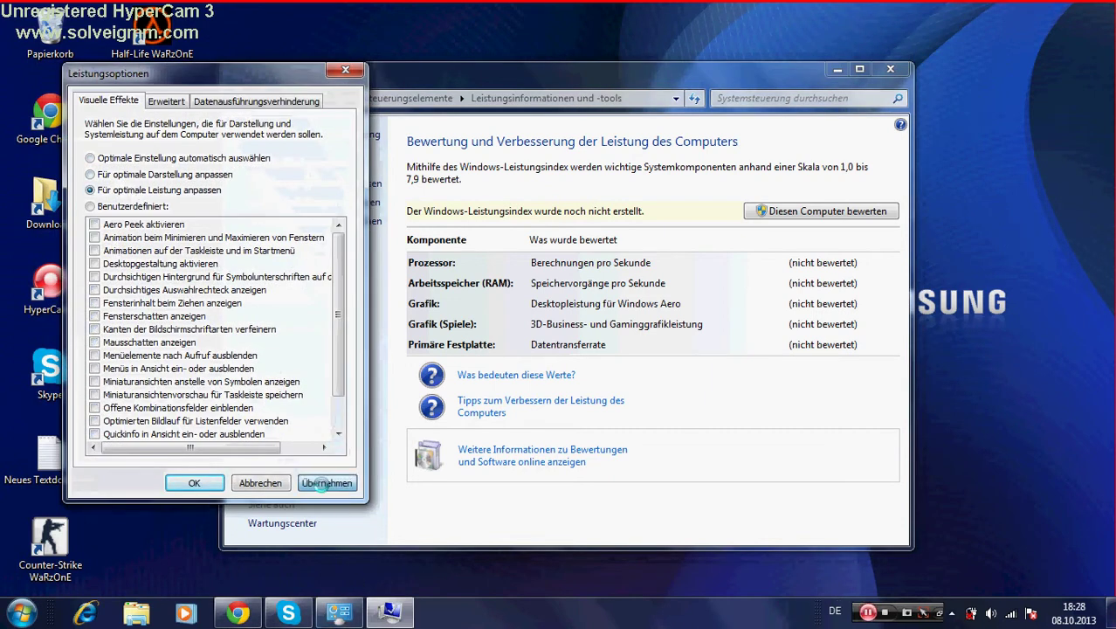
left_click(324, 483)
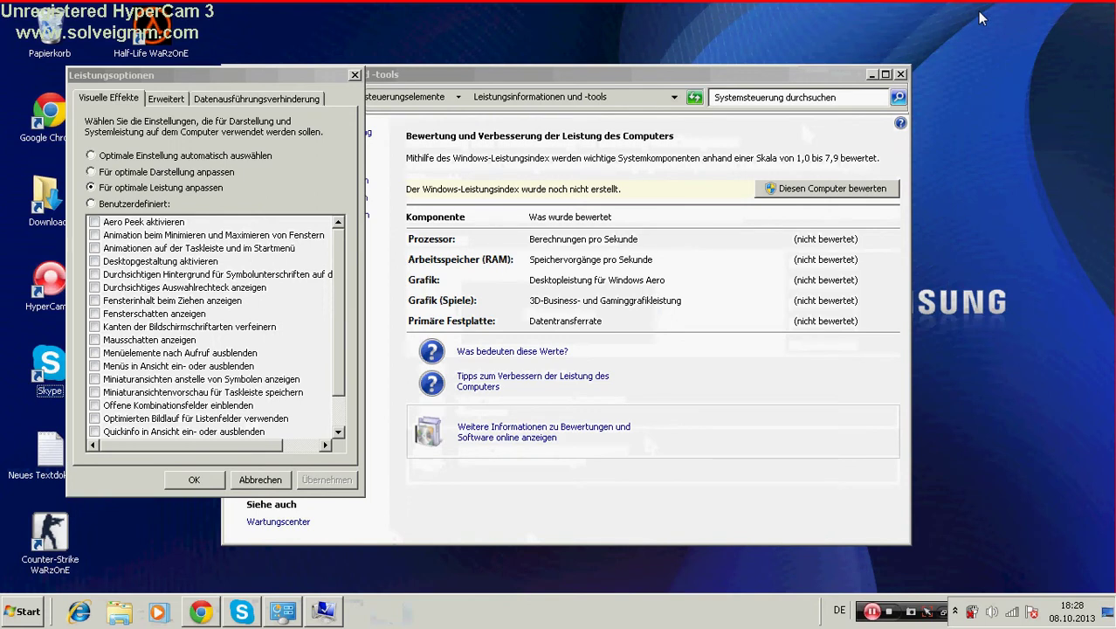
- Apply Optimale Einstellung automatisch auswählen for the visual effects, then close Leistungsoptionen and the Systemsteuerung
left_click(141, 158)
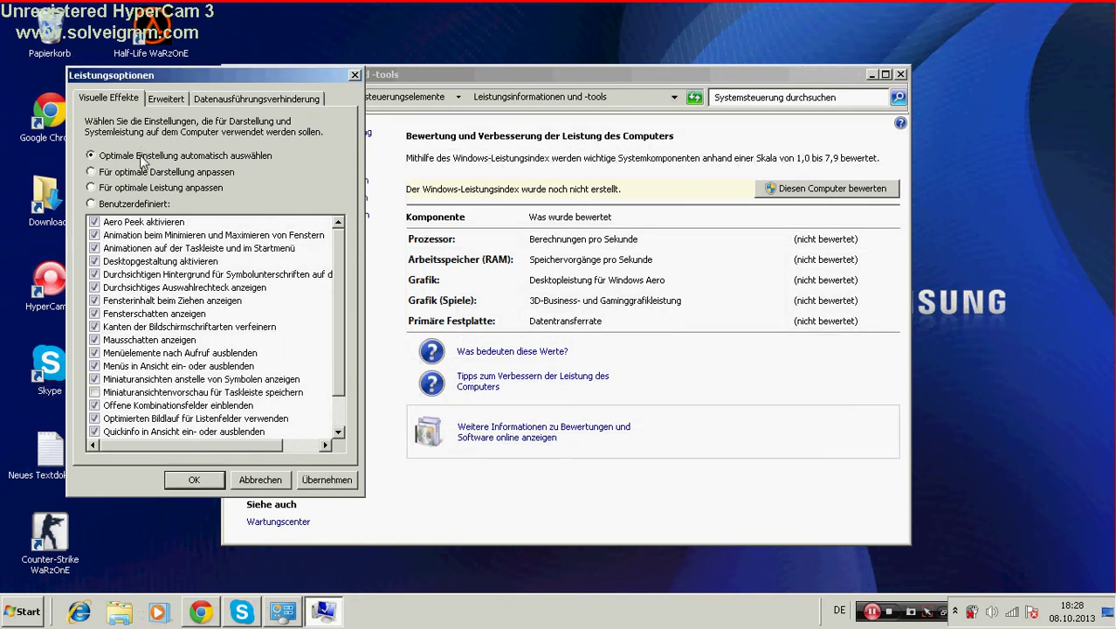
left_click(322, 481)
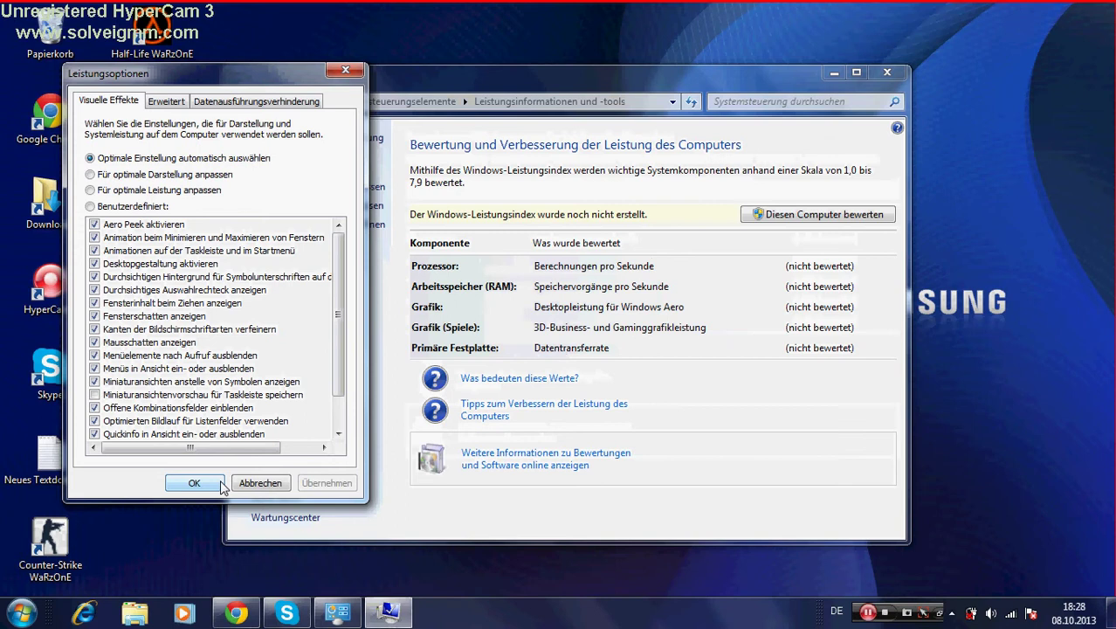
left_click(194, 483)
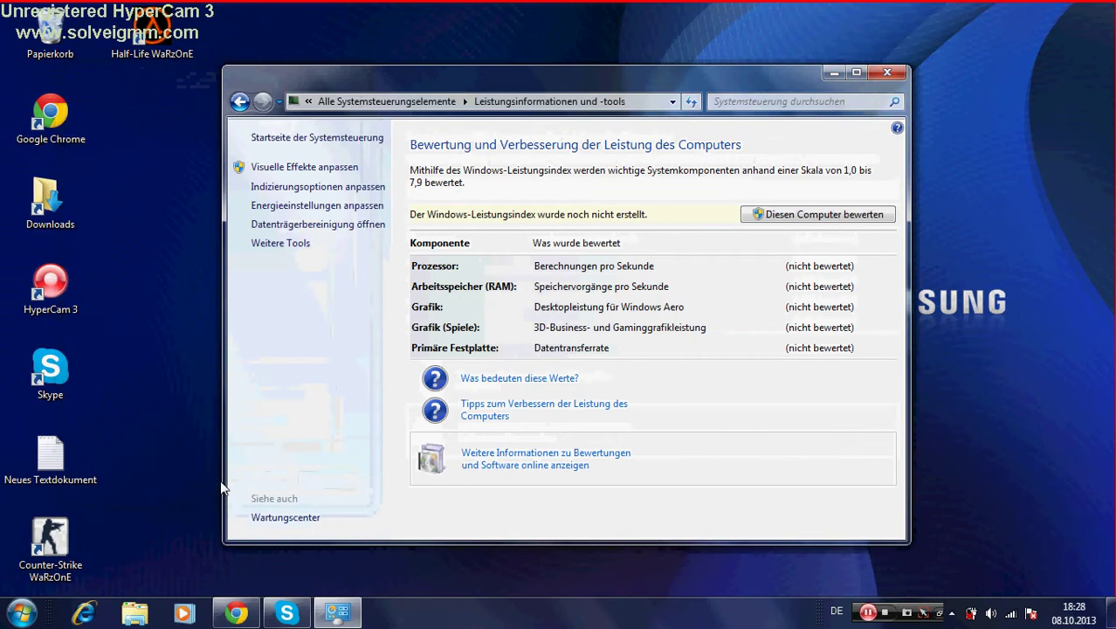
left_click(887, 74)
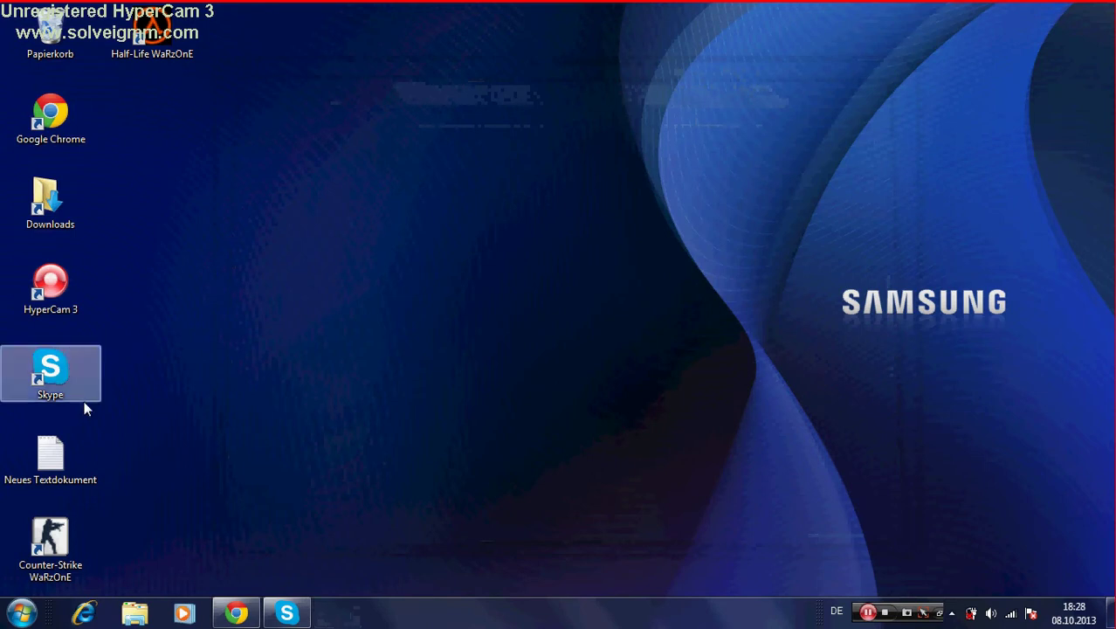
- Open the user's Temp folder by running %temp% from the Start menu search
left_click(22, 612)
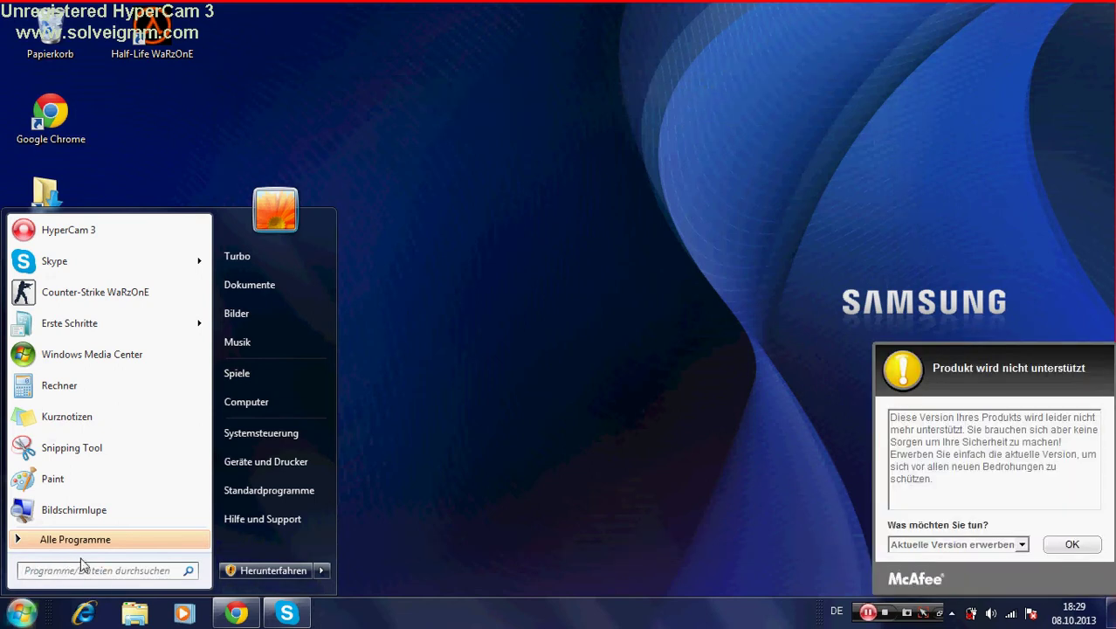
left_click(97, 569)
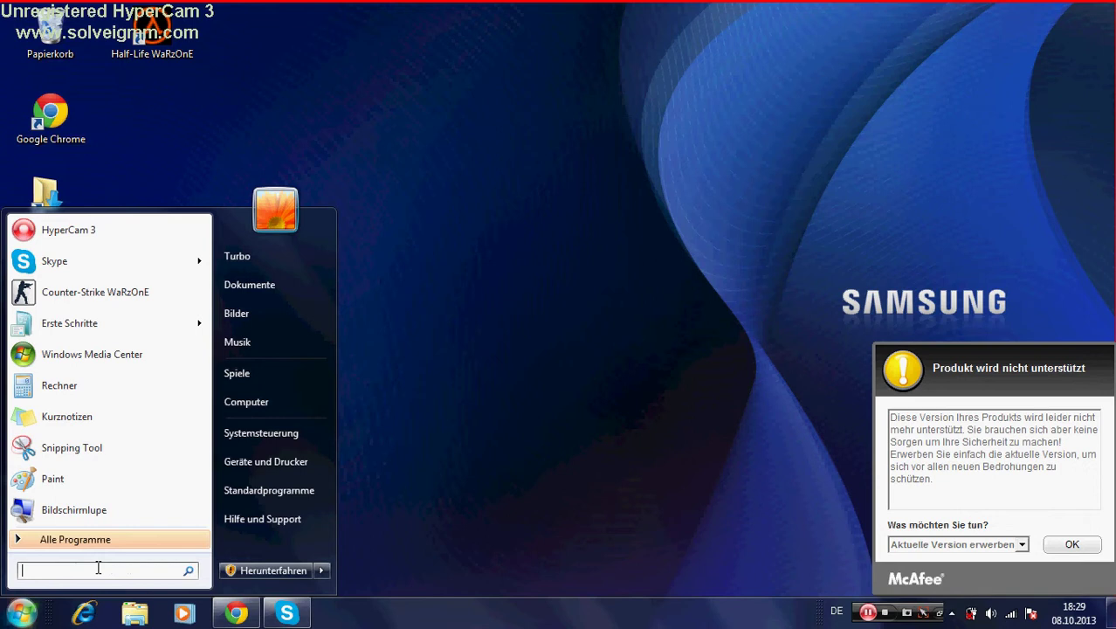
type("%te")
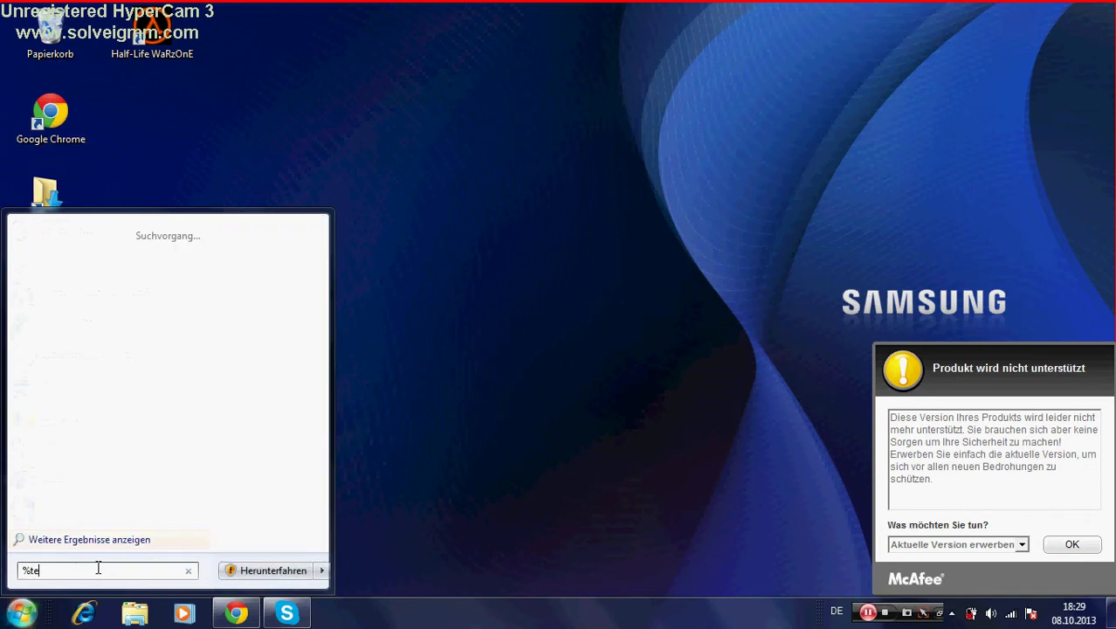
type("mp%")
key("Return")
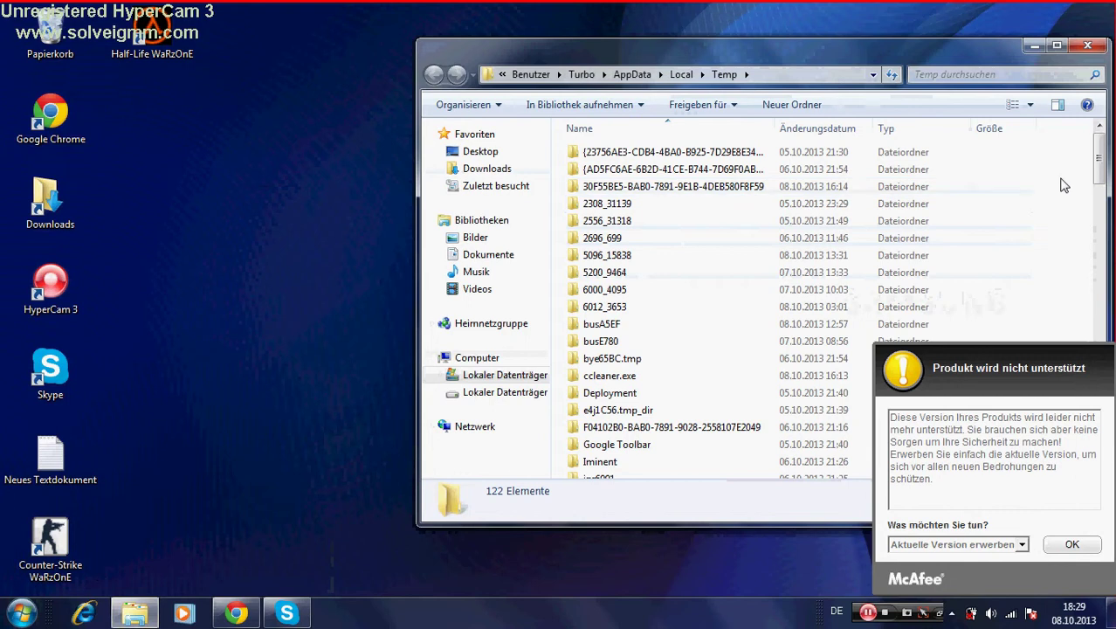
- Dismiss the McAfee unsupported-product notice, close the web page it opens and minimize the browser
left_click(1073, 544)
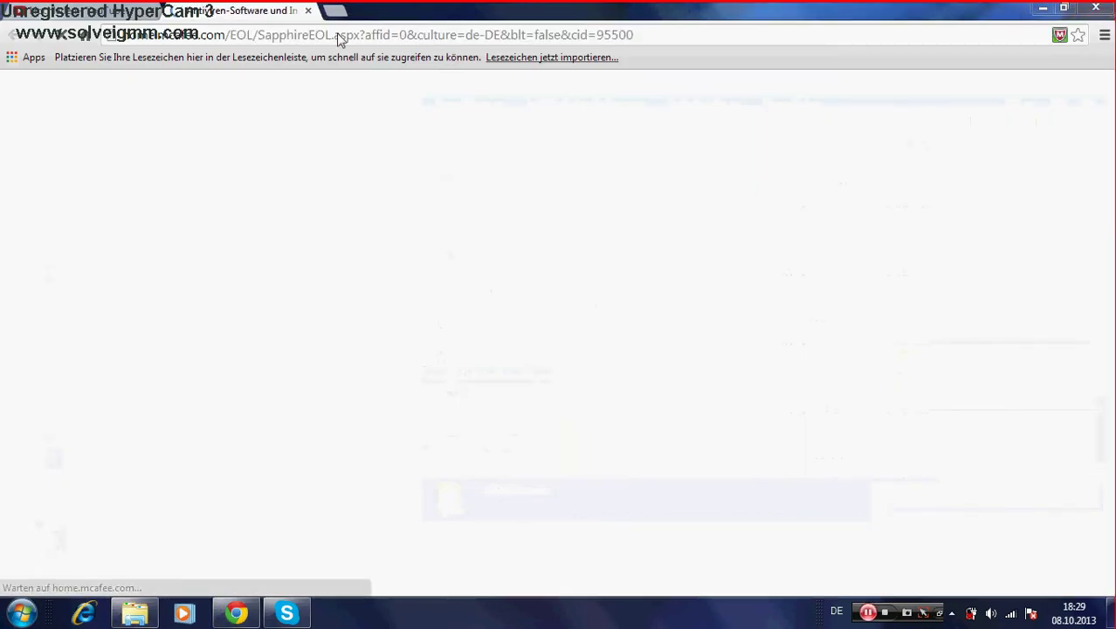
left_click(307, 10)
left_click(1037, 8)
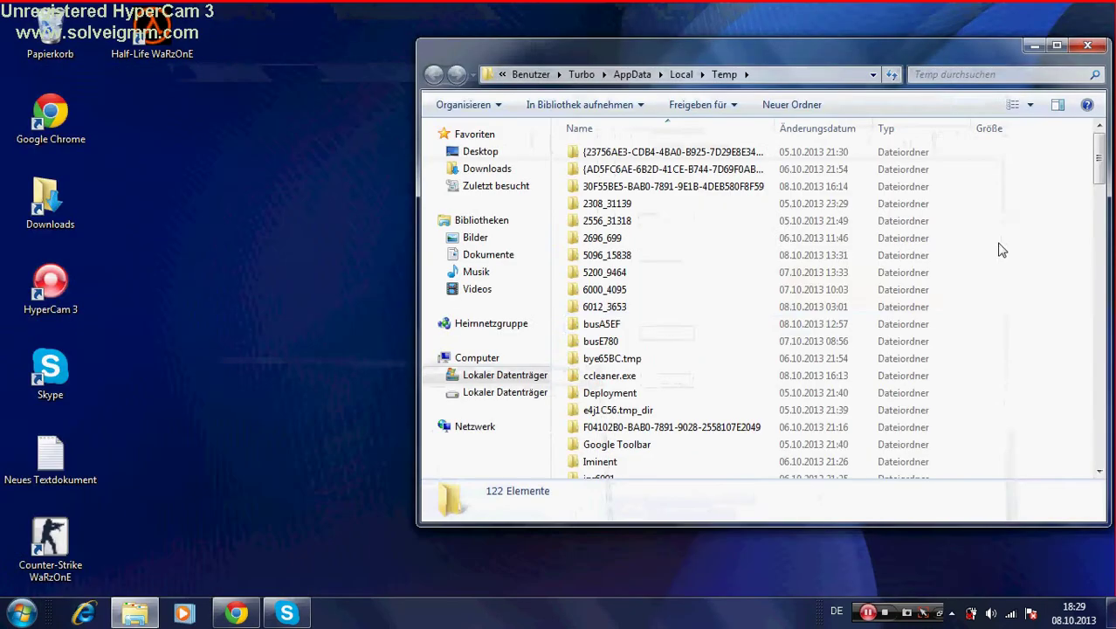
- Select everything in the Temp folder and move it all to the Papierkorb, confirming the deletion
left_click_drag(1098, 173, 1103, 467)
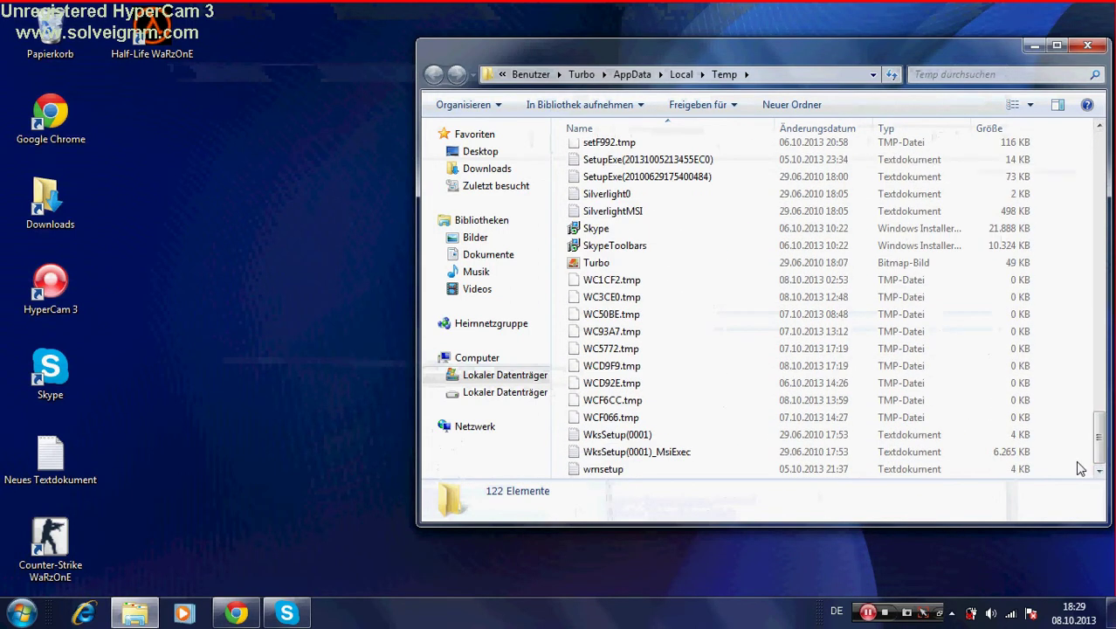
left_click(166, 271)
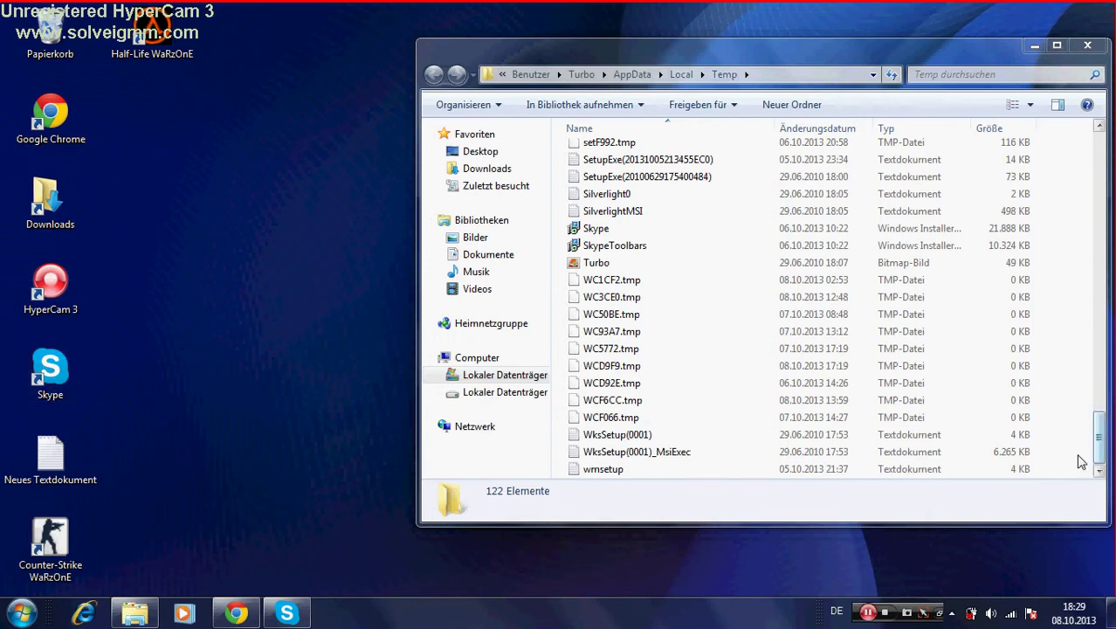
left_click_drag(1078, 476, 563, 68)
left_click(1063, 298)
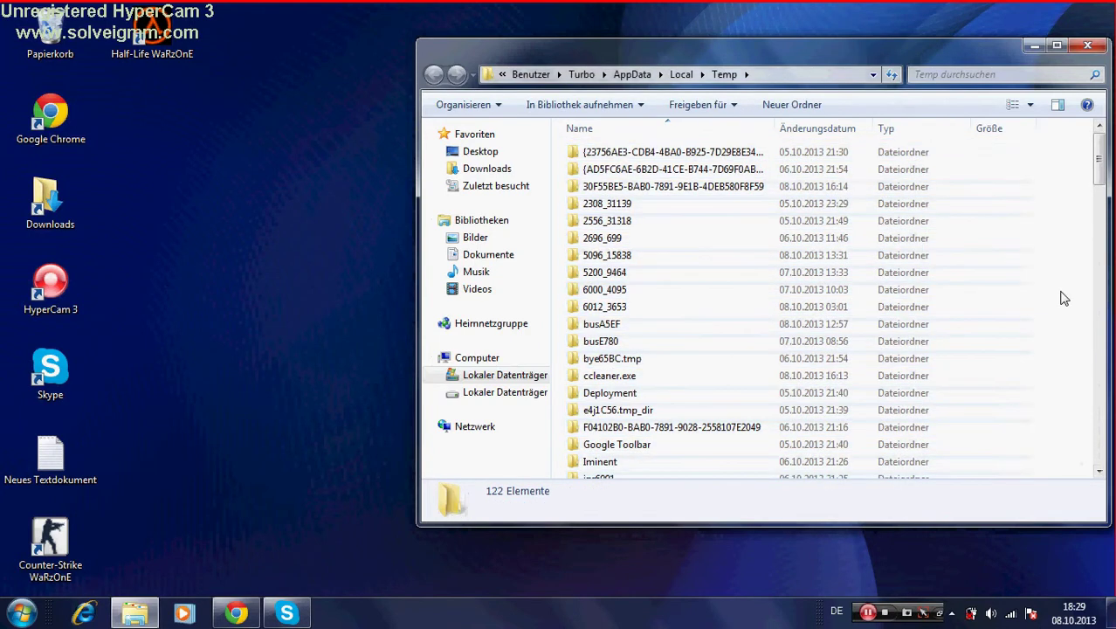
key("ctrl+a")
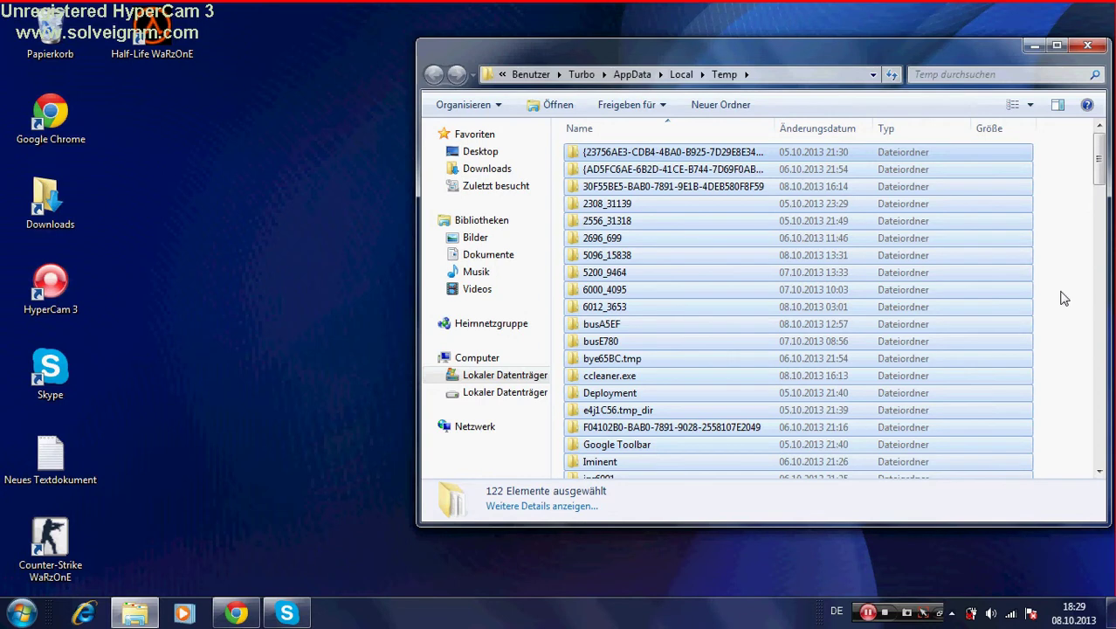
key("Delete")
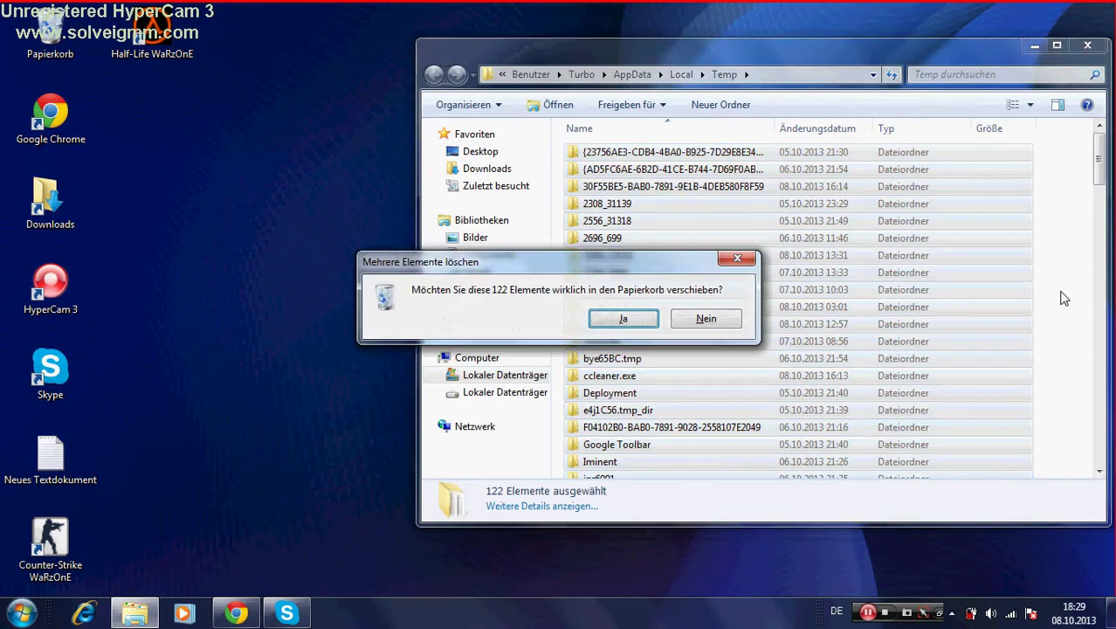
left_click(725, 320)
right_click(710, 281)
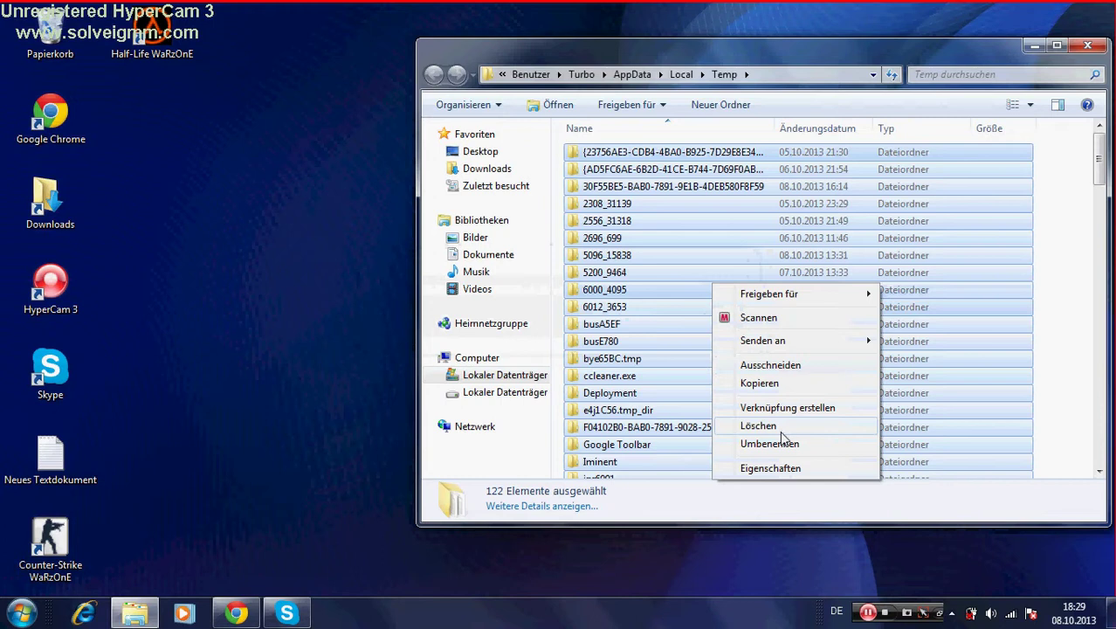
left_click(781, 428)
left_click(638, 315)
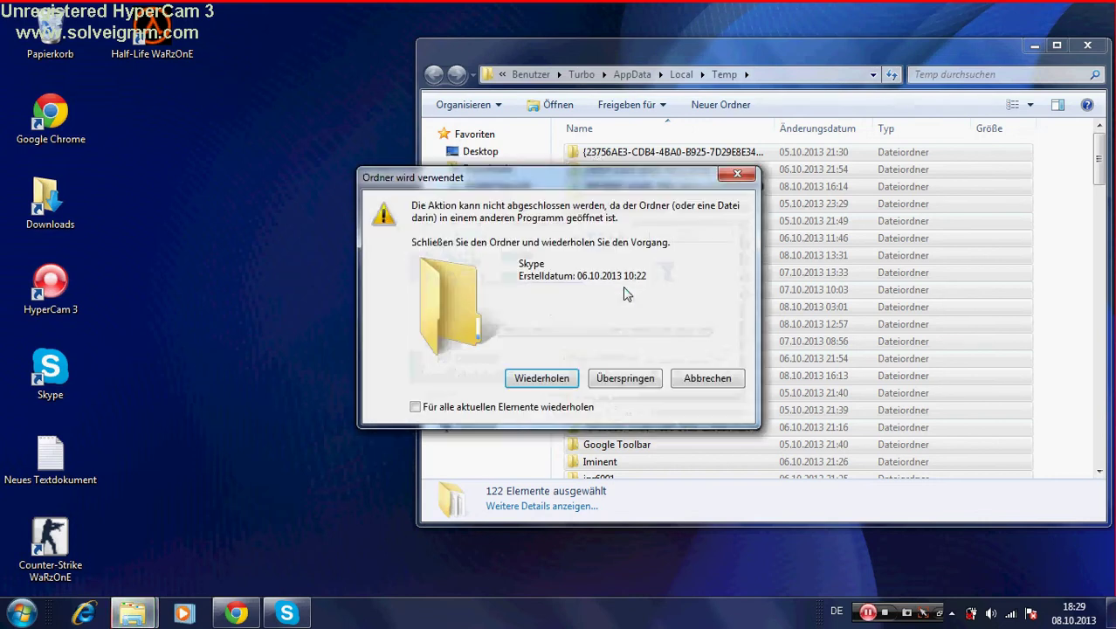
- Skip the Skype folder and the temporary files such as ~stor.tmp that are in use so the deletion can finish
key("Tab")
key("Return")
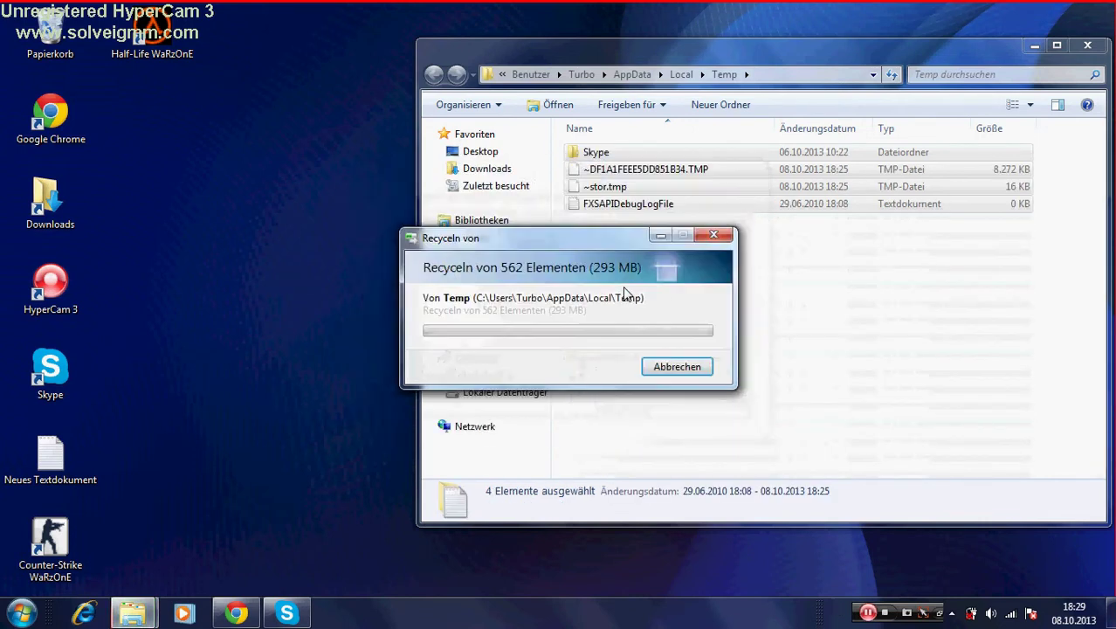
key("Tab")
key("Return")
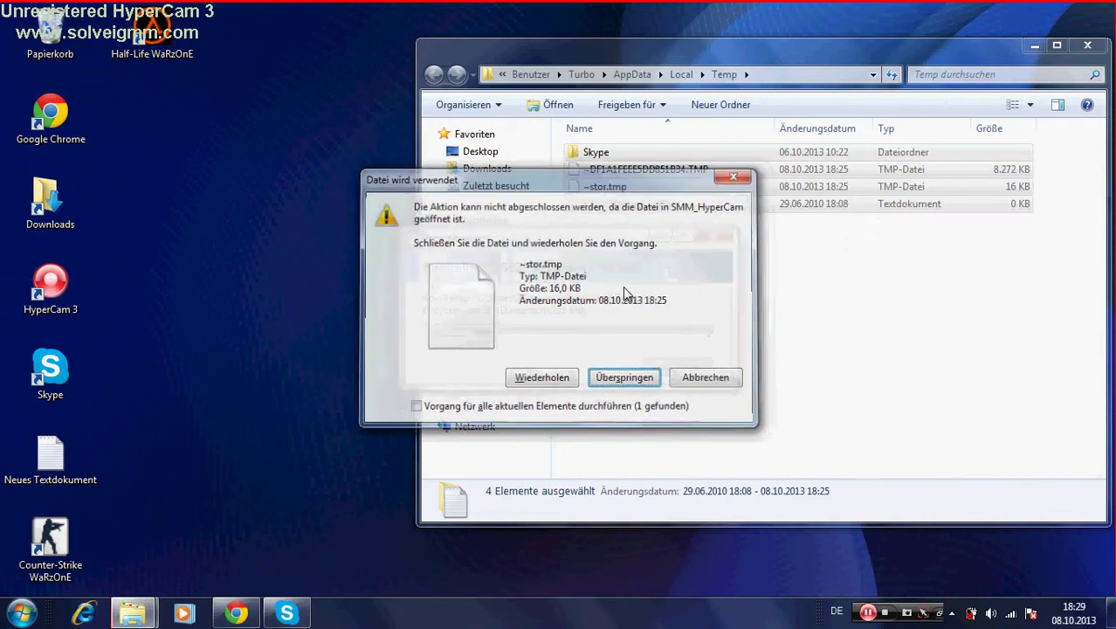
key("Return")
key("Tab")
key("Return")
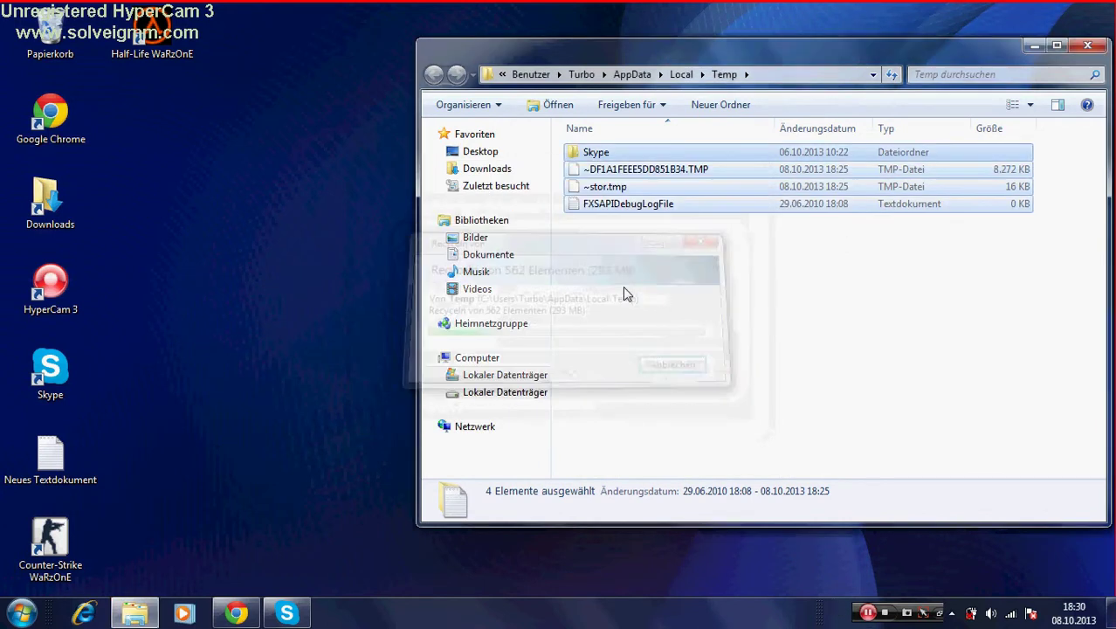
- Look inside the leftover Skype folder, return to Temp and close the folder window
left_click_drag(668, 277, 672, 158)
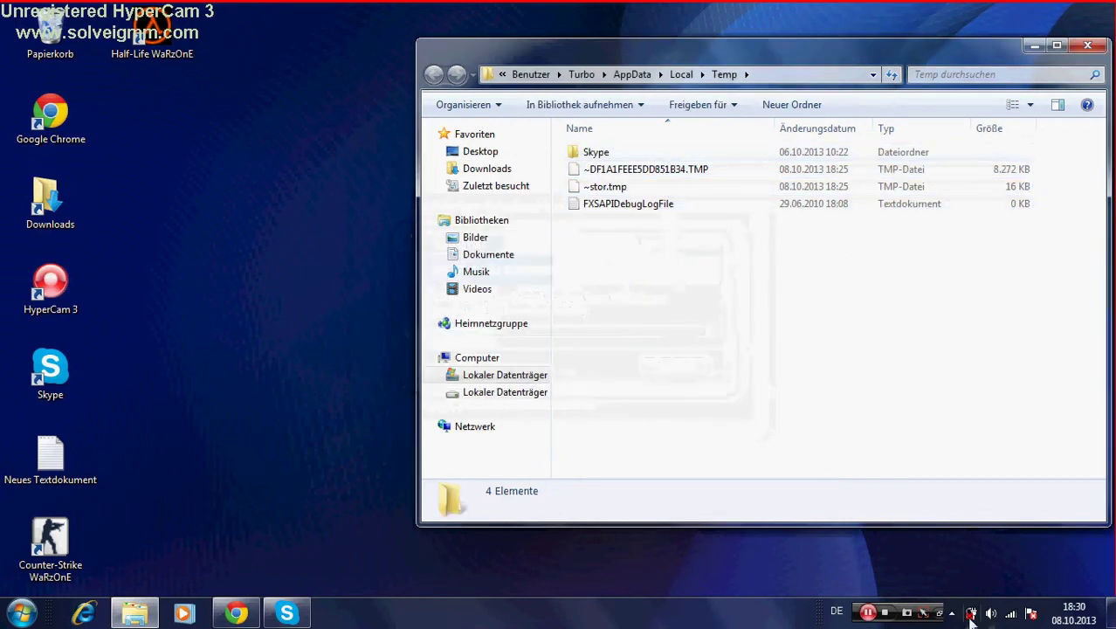
left_click(583, 153)
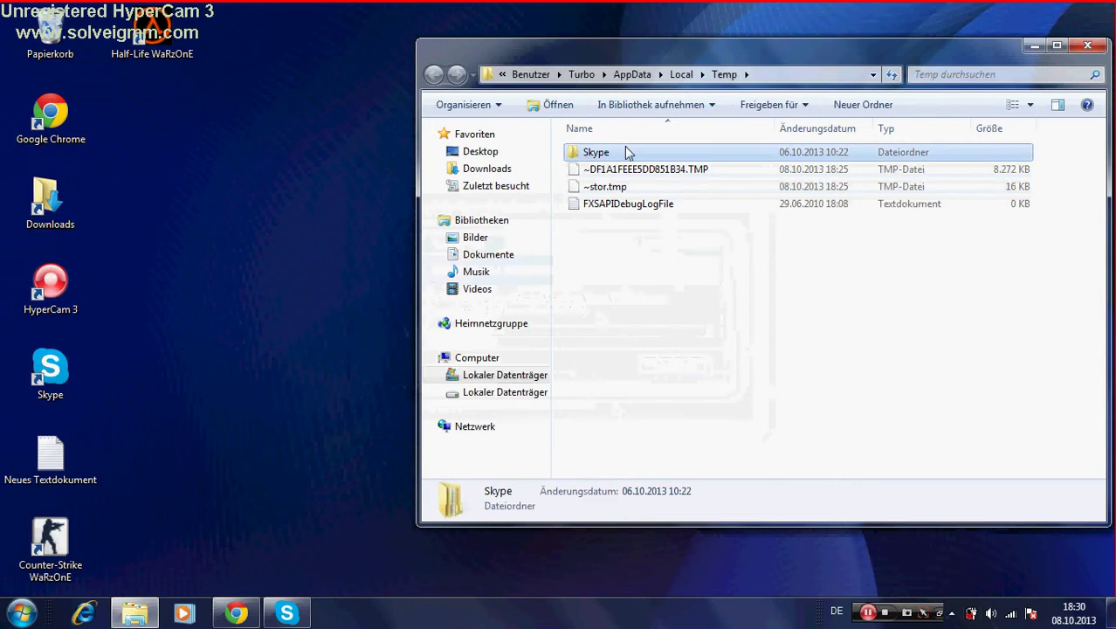
double_click(627, 152)
left_click(434, 75)
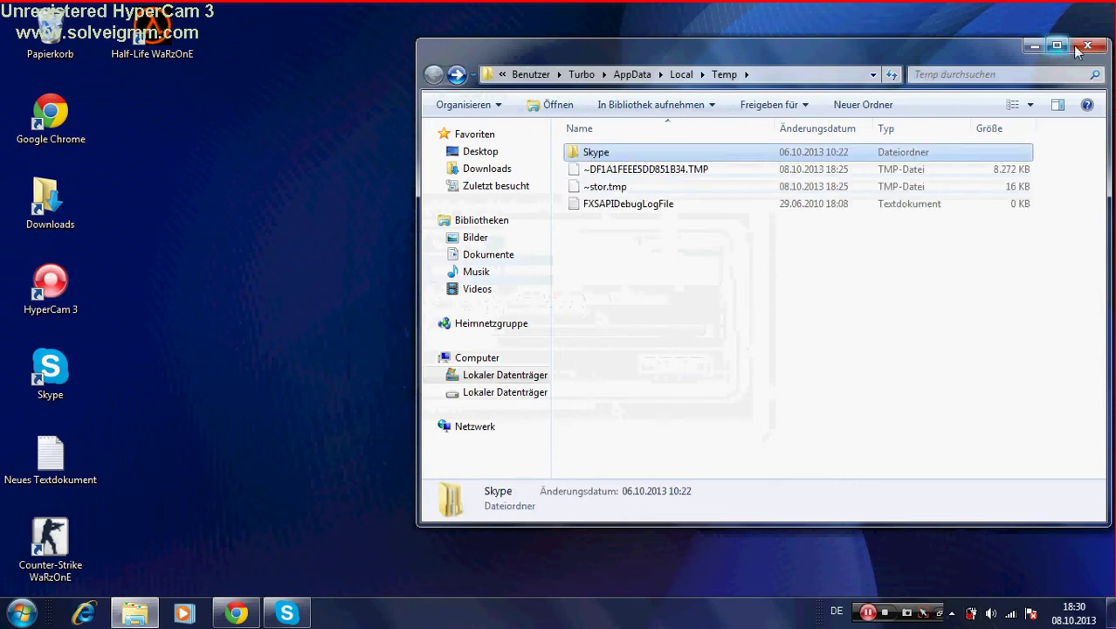
left_click(1087, 45)
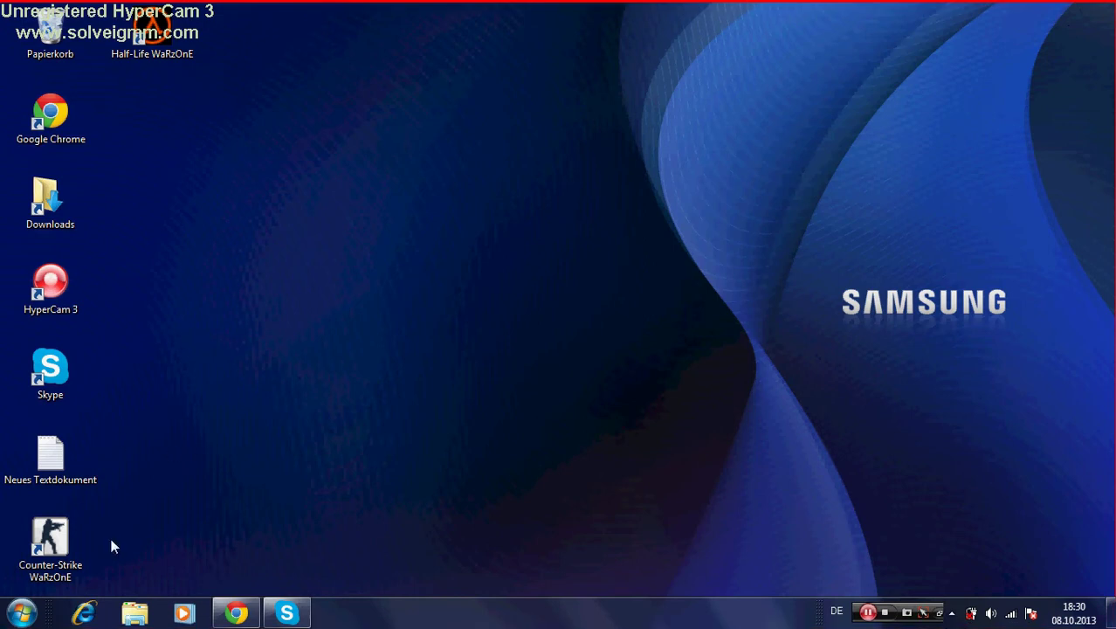
left_click_drag(1113, 11, 17, 589)
left_click(181, 552)
left_click_drag(179, 545, 751, 422)
left_click_drag(856, 274, 827, 267)
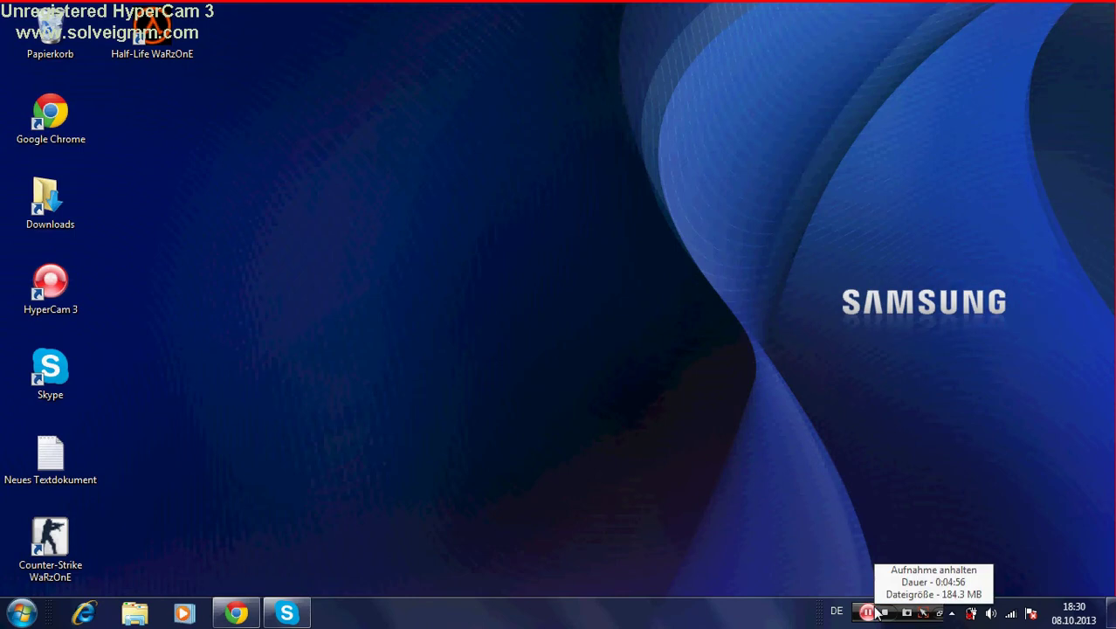
left_click(875, 611)
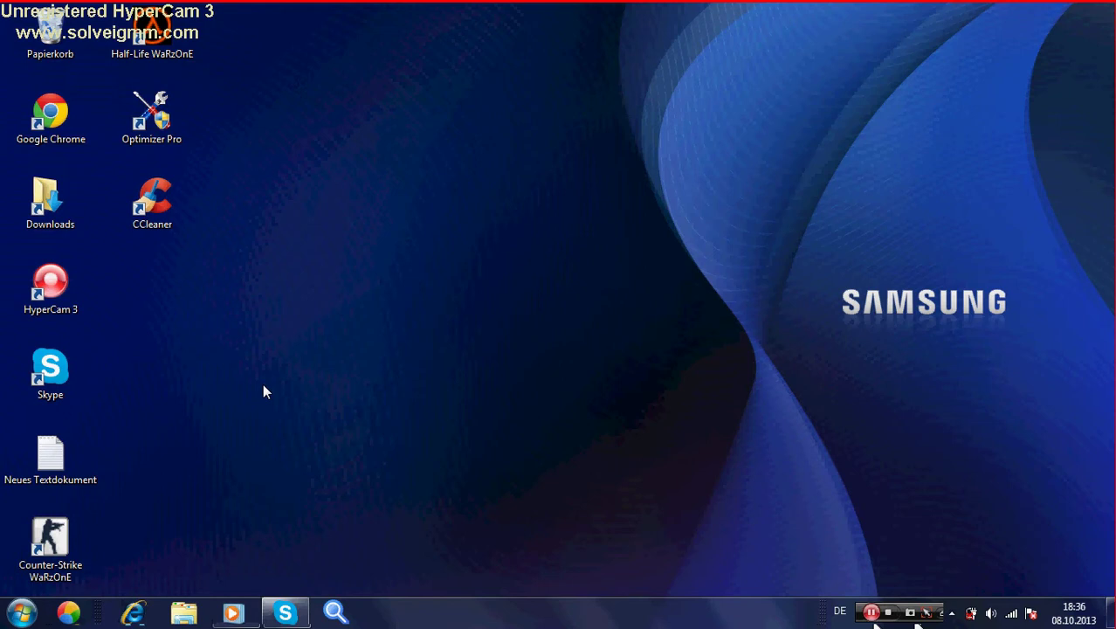
- Move the CCleaner shortcut to the middle of the desktop, open CCleaner and reposition its window
left_click_drag(183, 173, 600, 257)
left_click(570, 251)
left_click_drag(568, 218, 563, 306)
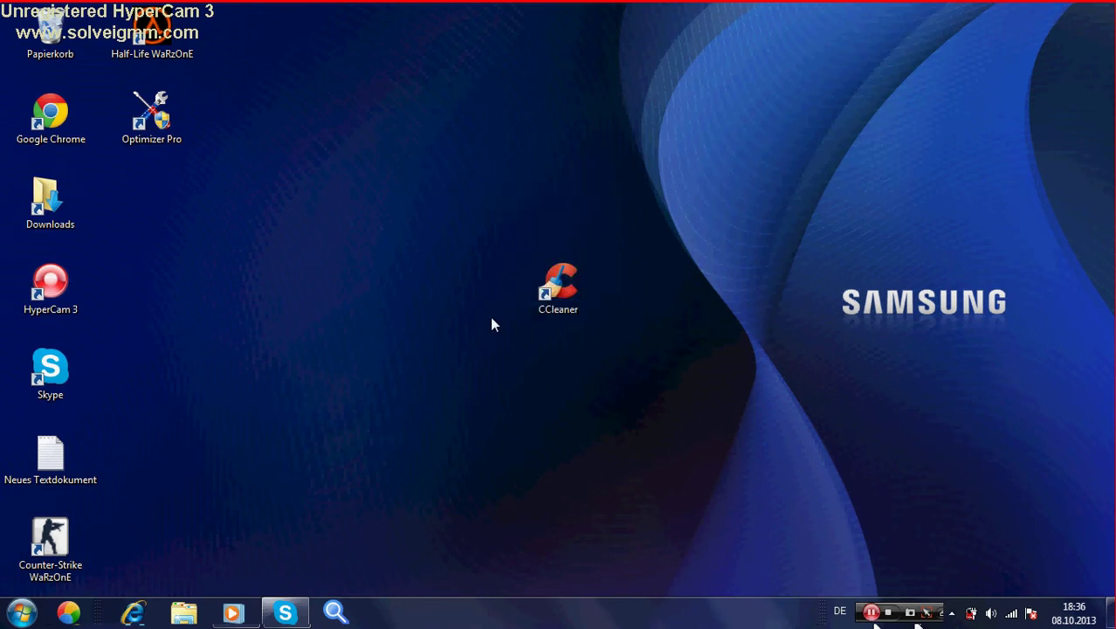
left_click(550, 313)
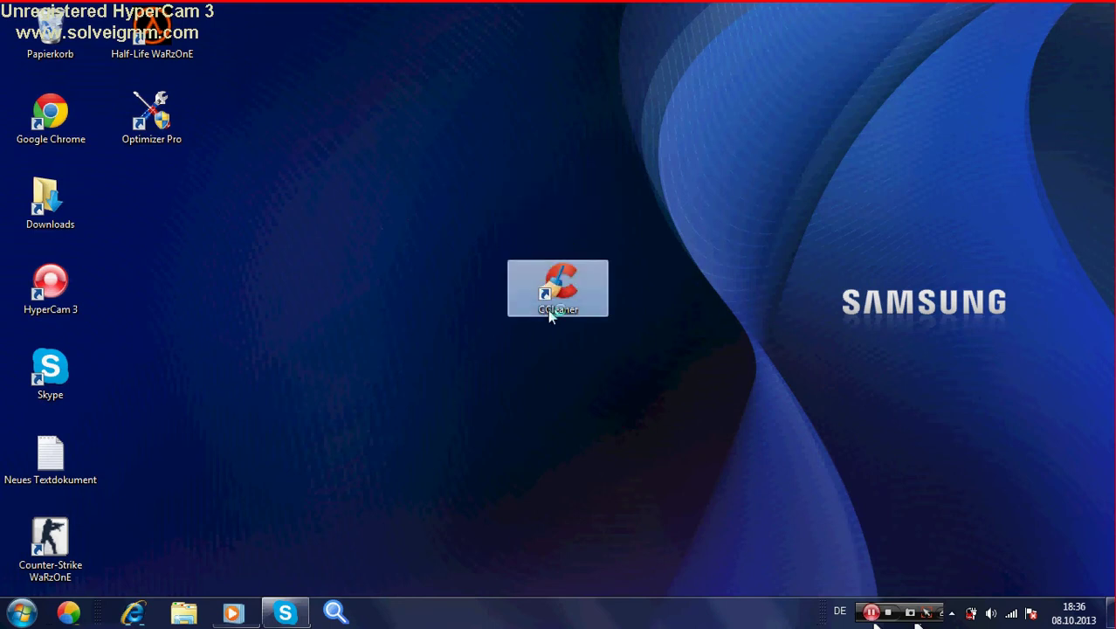
double_click(548, 310)
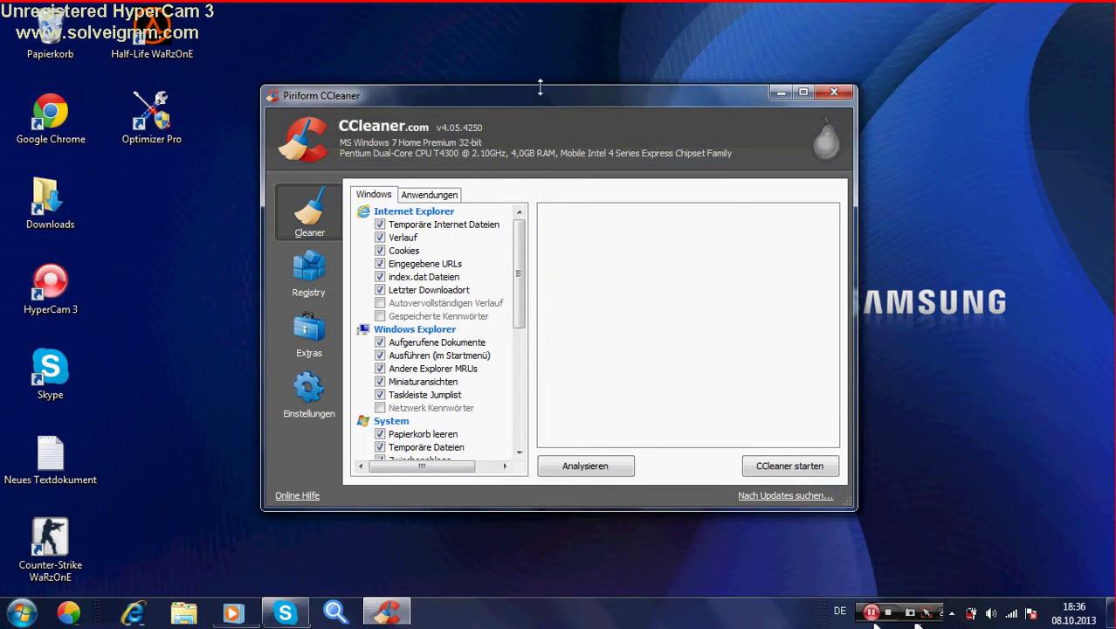
left_click_drag(521, 99, 542, 83)
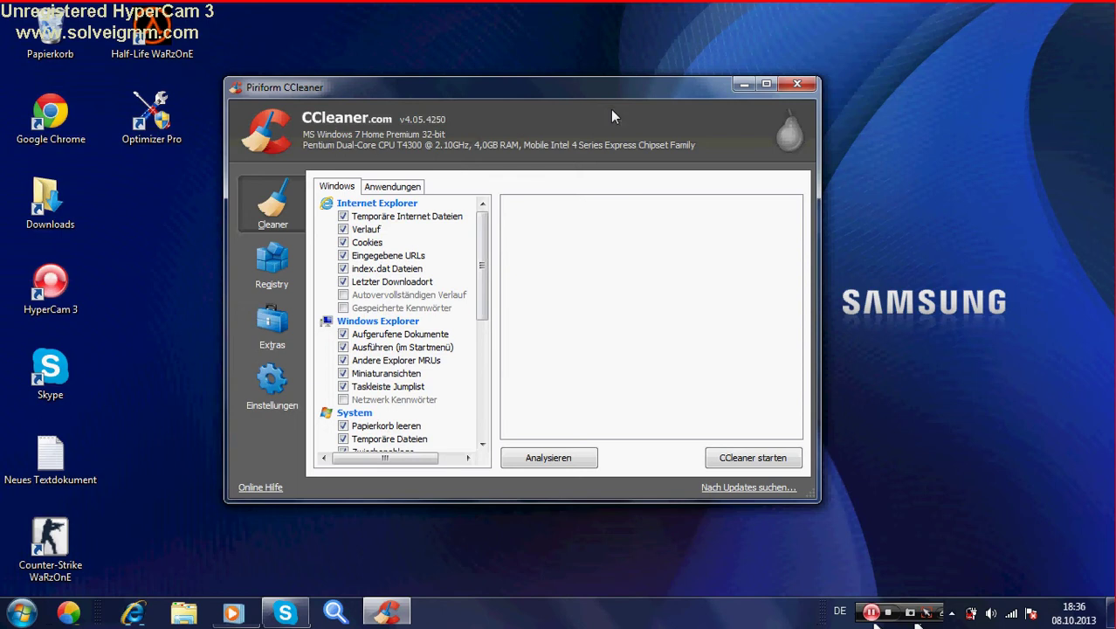
left_click_drag(577, 86, 625, 68)
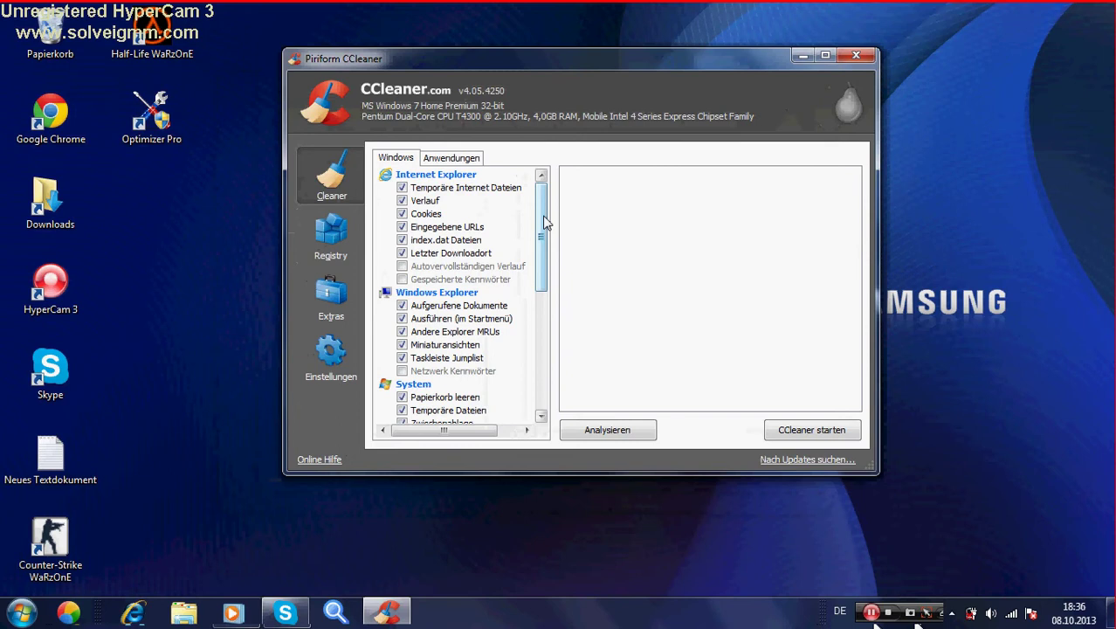
- Try enabling Benutzerhilfen Verlauf among the Windows cleaning options, acknowledge its warning, clear it again and review the other options
left_click_drag(543, 223, 542, 354)
left_click(403, 370)
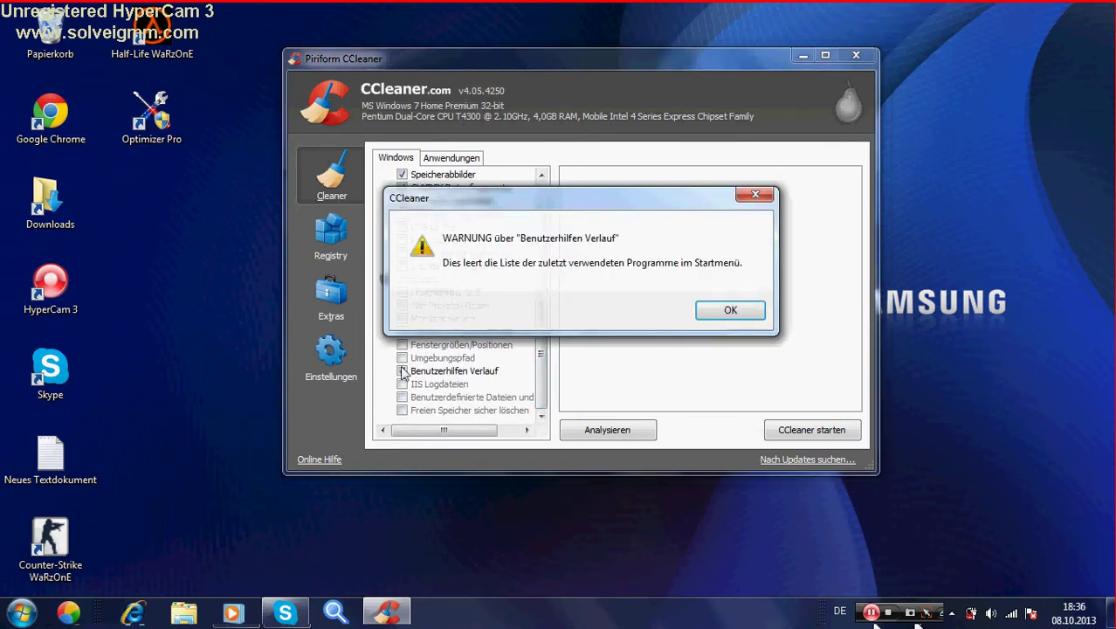
left_click(738, 311)
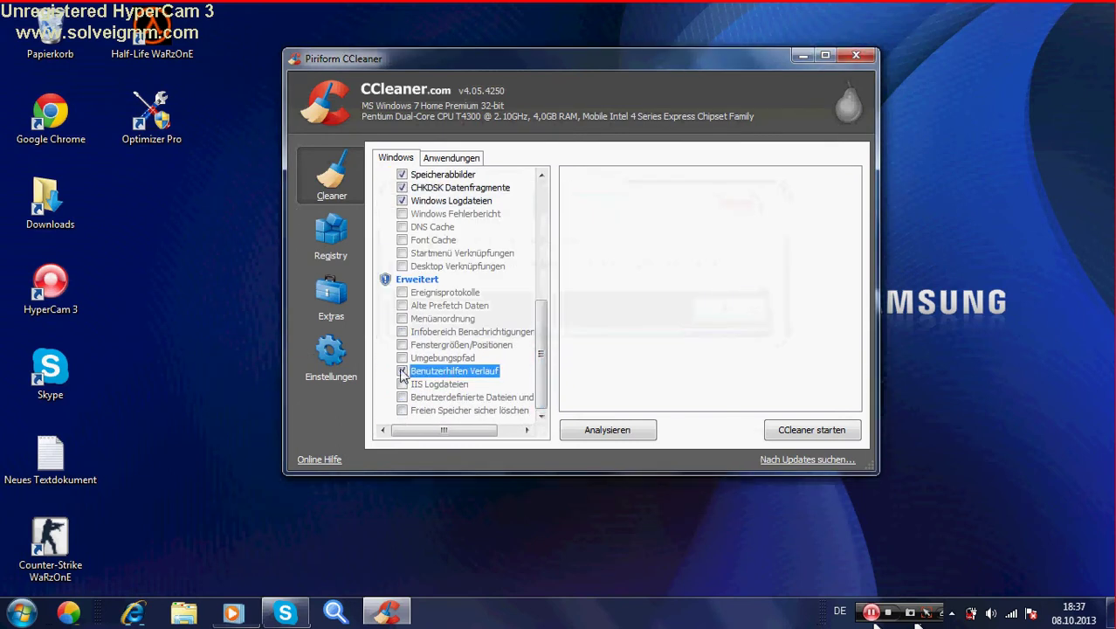
left_click(403, 370)
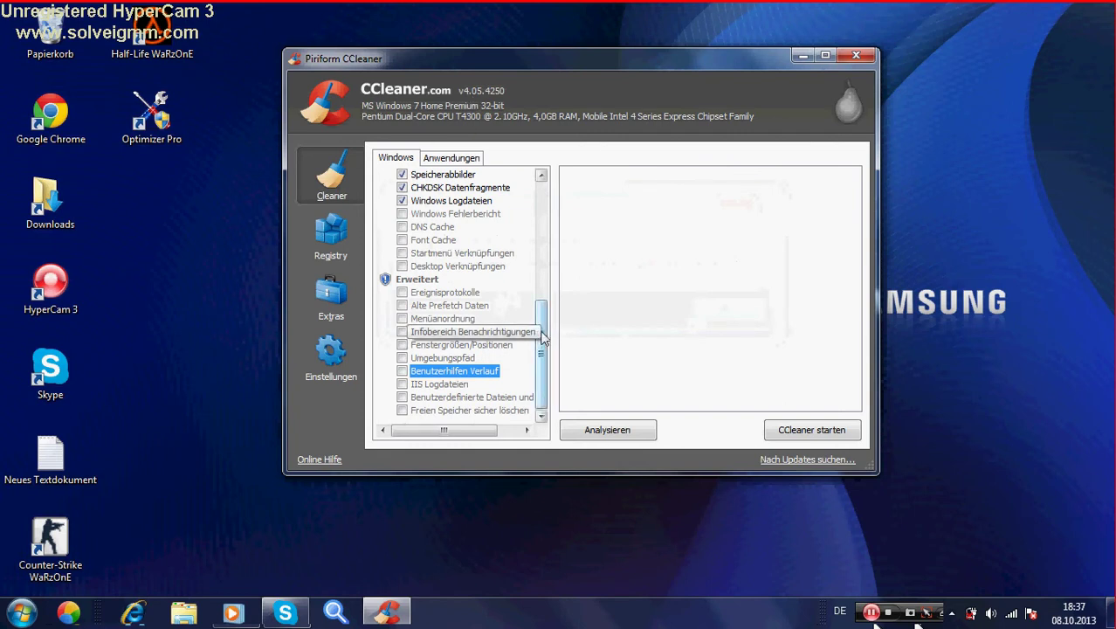
left_click_drag(543, 337, 545, 290)
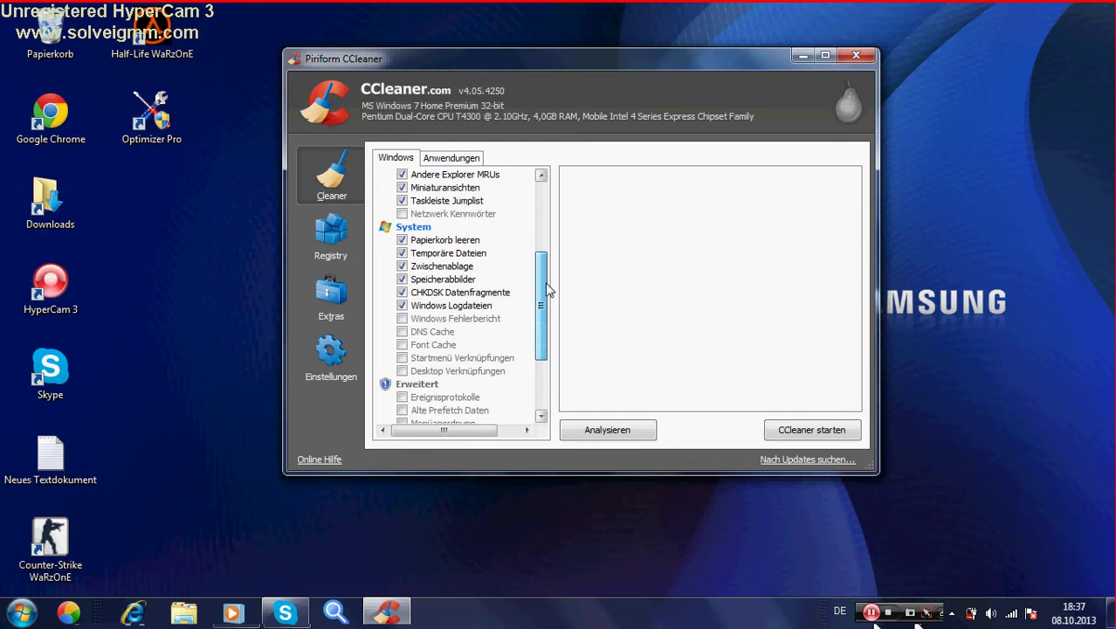
left_click(411, 201)
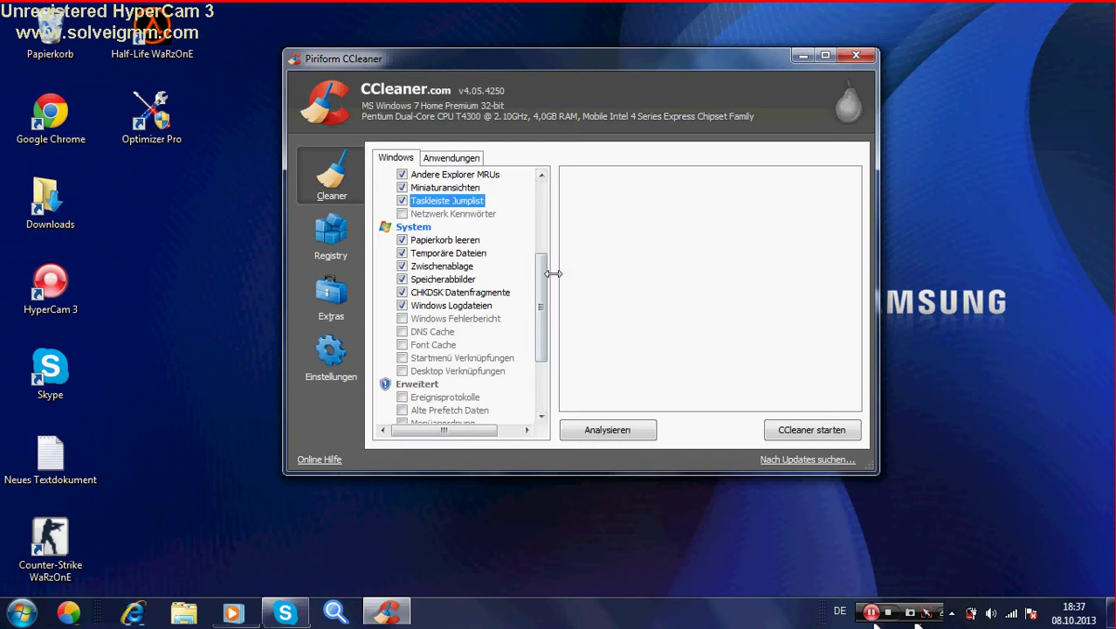
left_click_drag(545, 281, 550, 220)
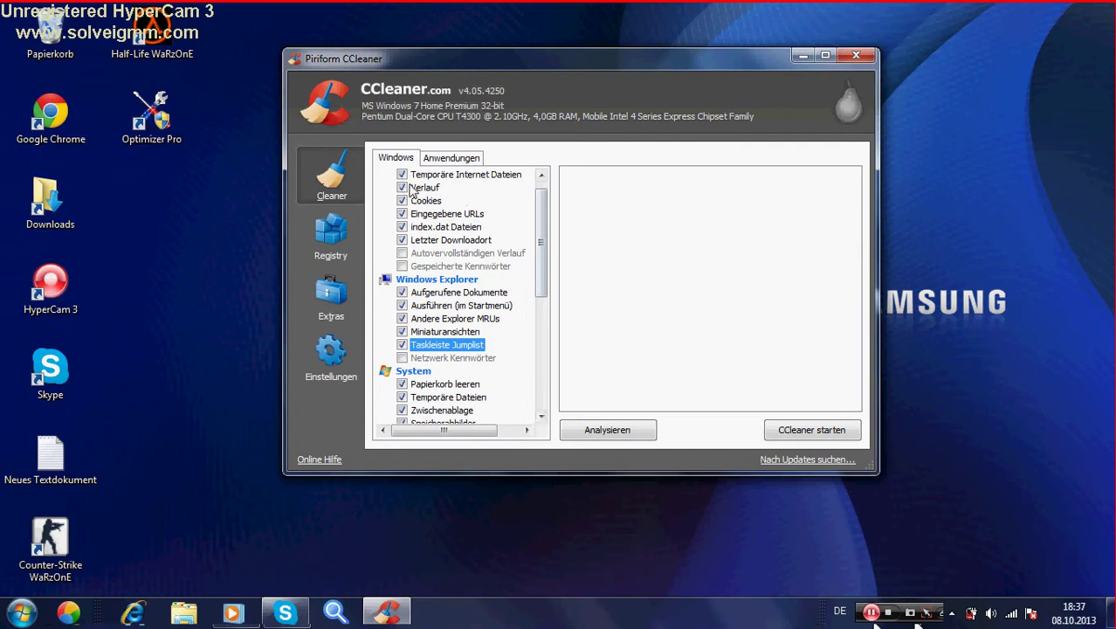
- Include Google Chrome's Gespeicherte Formulardaten and Gespeicherte Kennwörter in the application cleaning options, acknowledging the warning
left_click(449, 162)
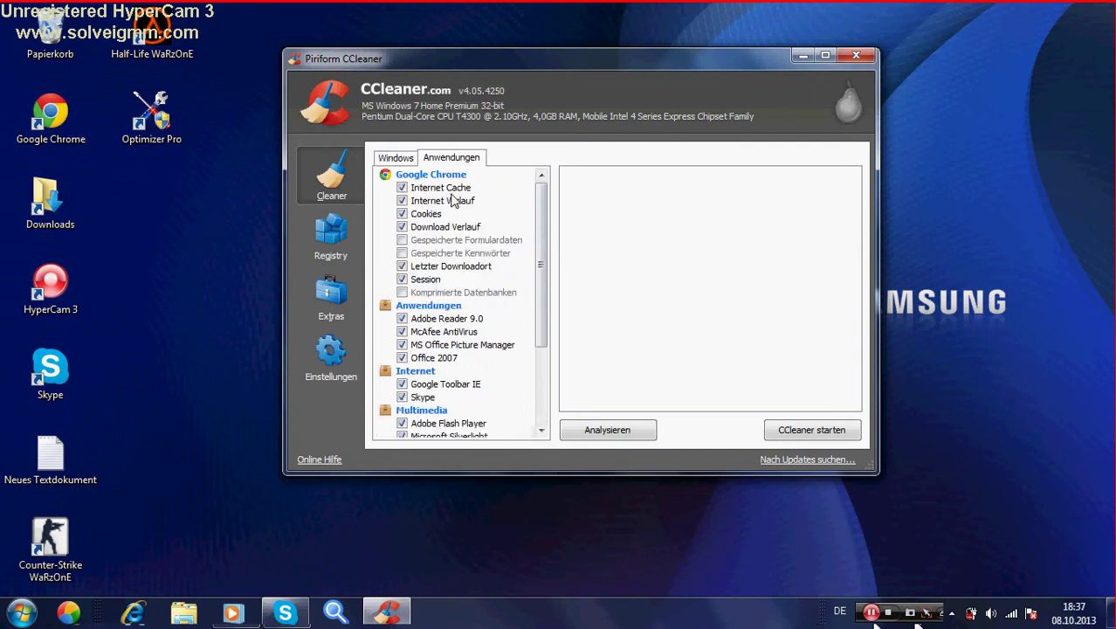
left_click(403, 215)
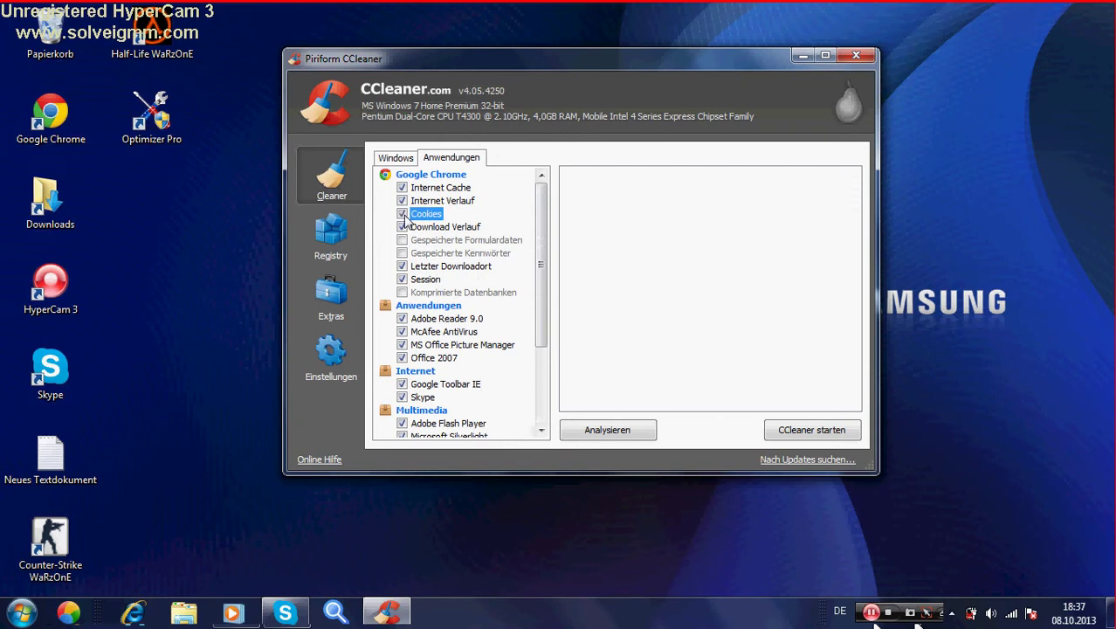
left_click(402, 240)
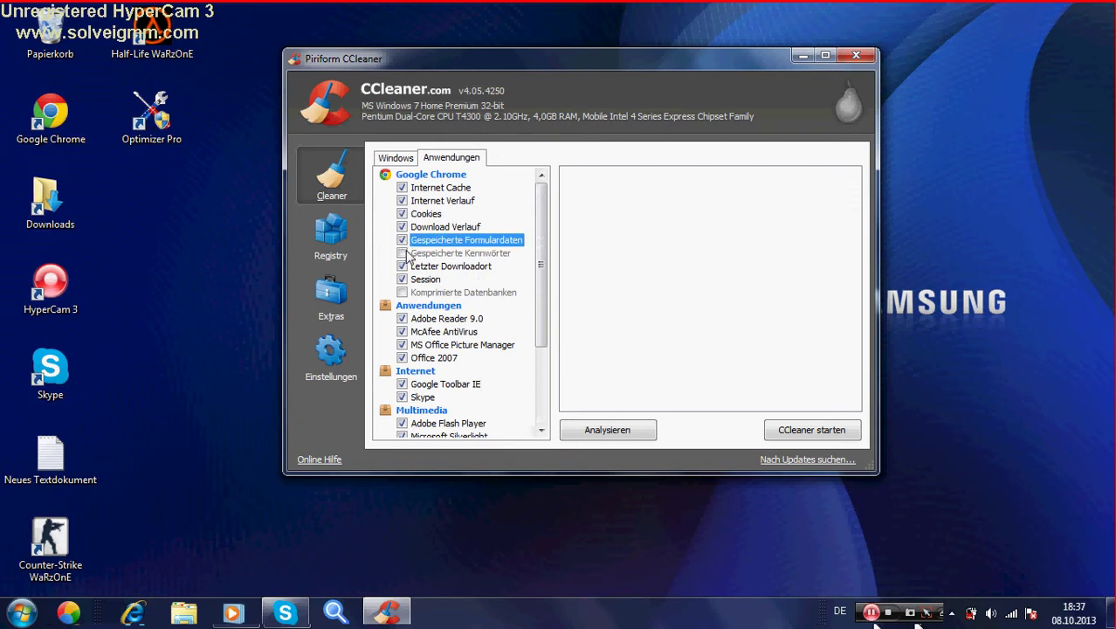
left_click(403, 253)
left_click(679, 307)
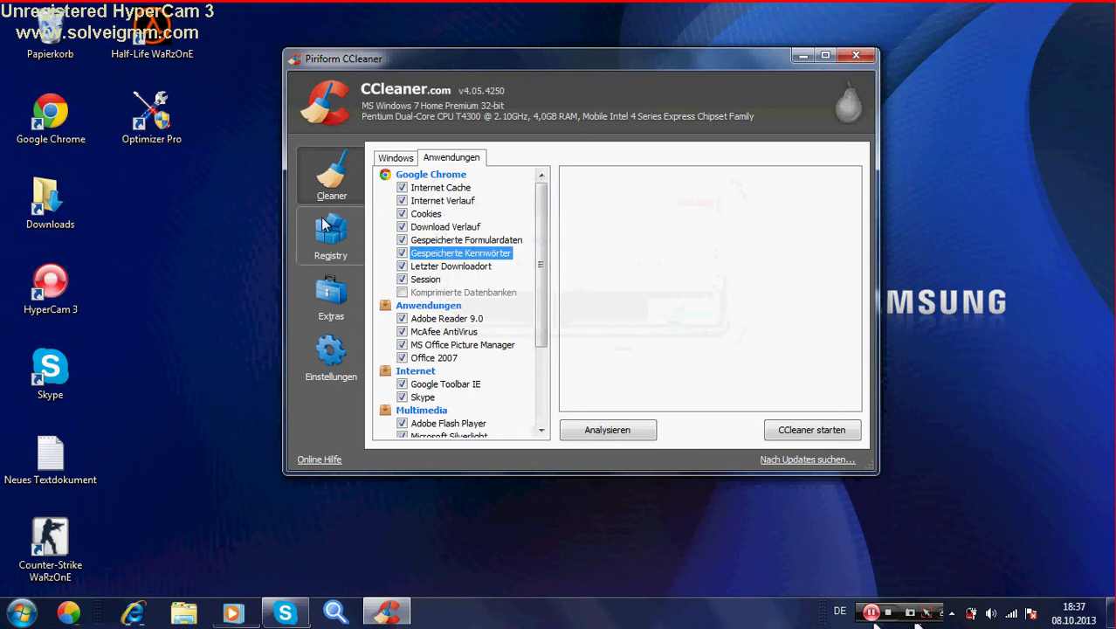
- Include Game Explorer from the Windows group in the application cleaning options
left_click(402, 240)
scroll(454, 262, "down", 3)
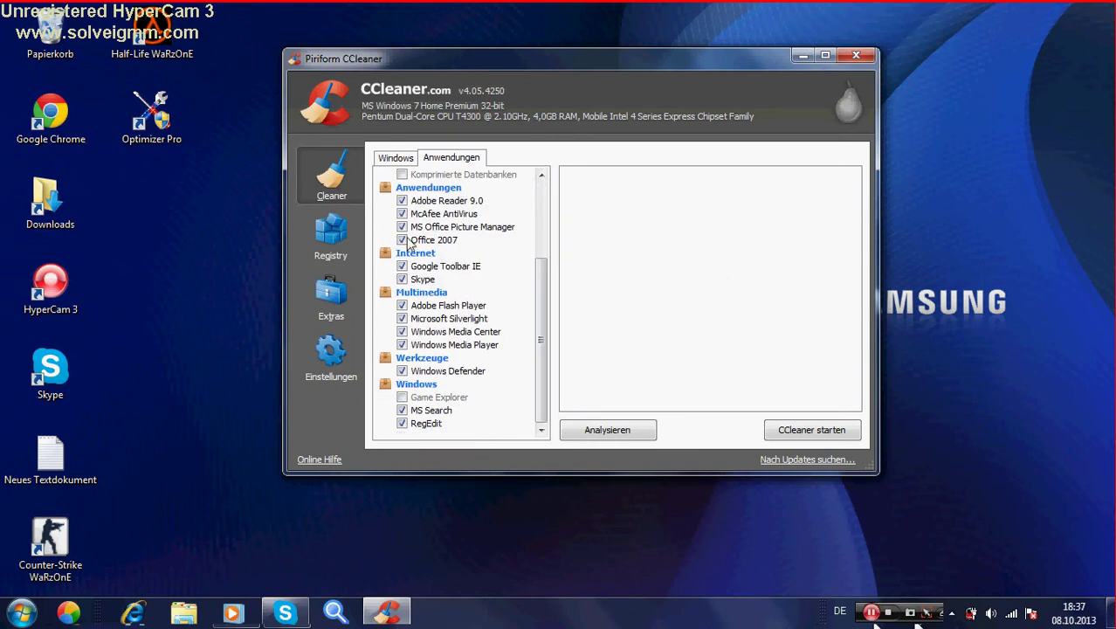
left_click(403, 240)
left_click(402, 397)
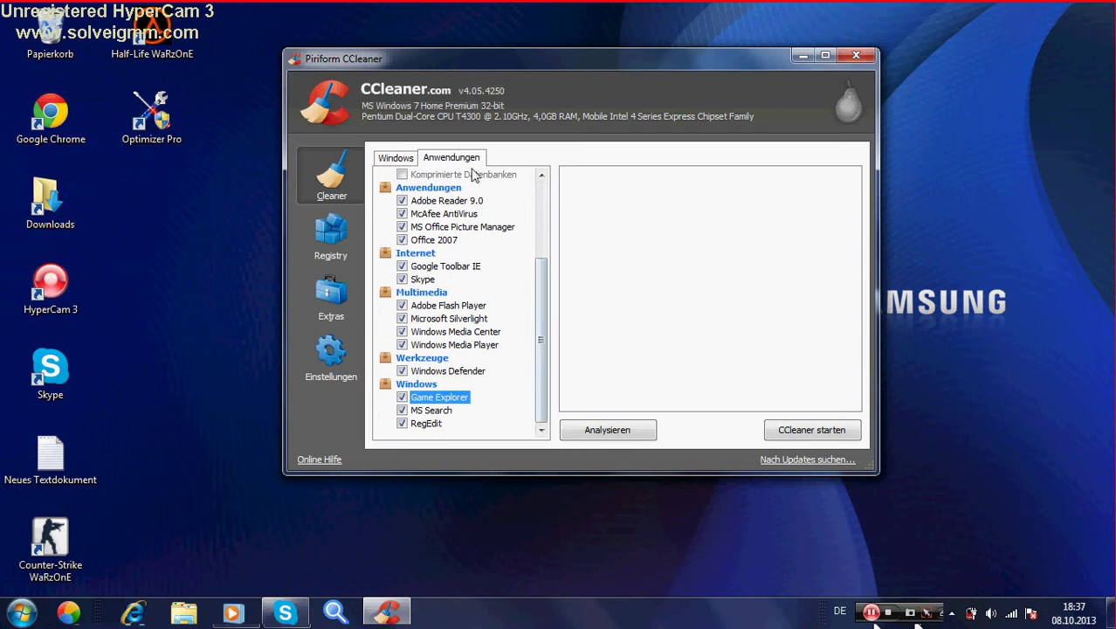
- Return to the Windows cleaning options and start the CCleaner analysis
key("ctrl+Tab")
left_click(616, 431)
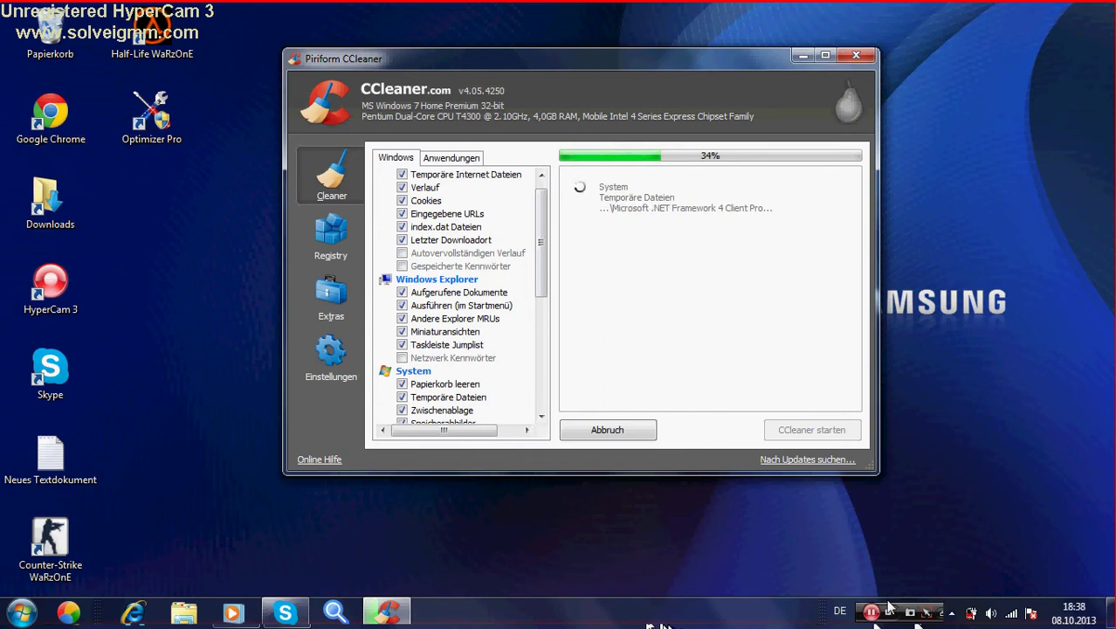
left_click(943, 612)
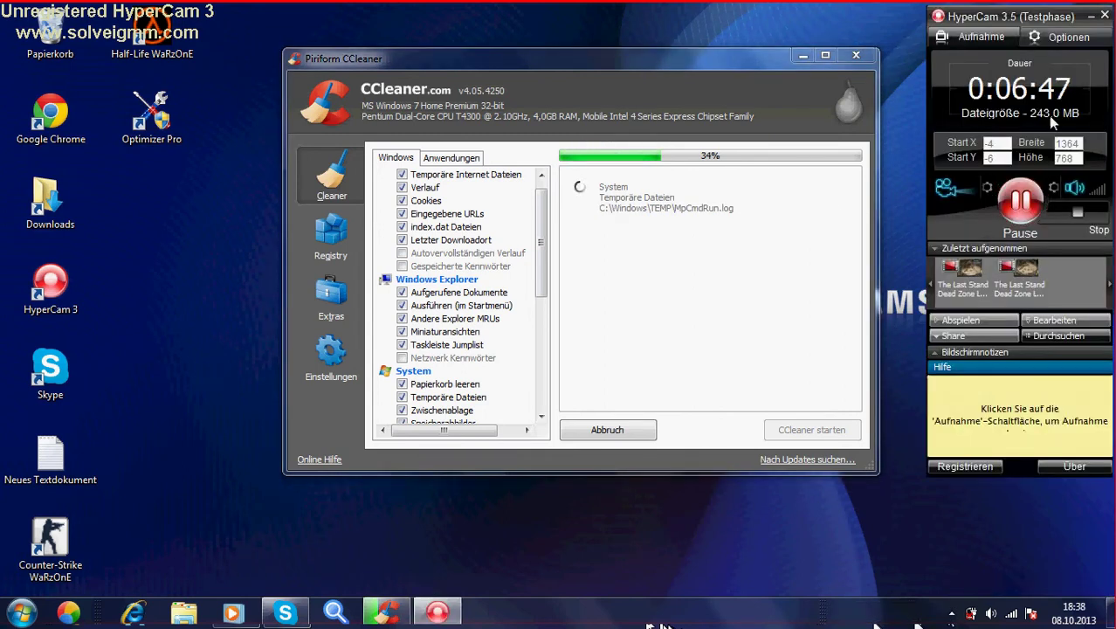
- Minimise the HyperCam window, highlight the removable size in the completed analysis and maximise CCleaner
left_click(1090, 15)
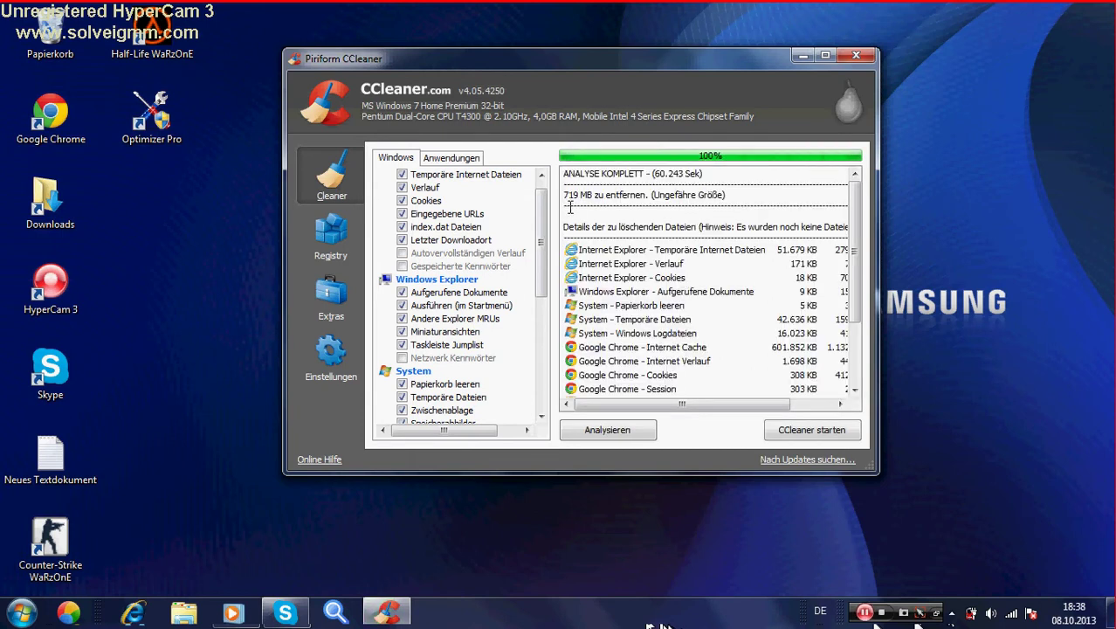
left_click_drag(569, 195, 661, 194)
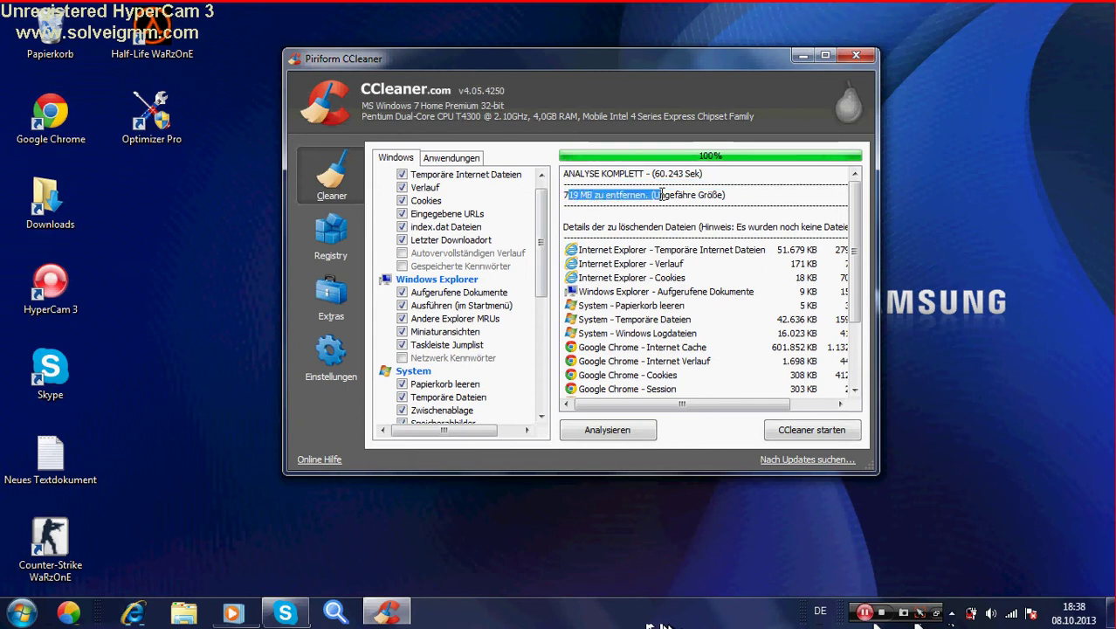
left_click(661, 194)
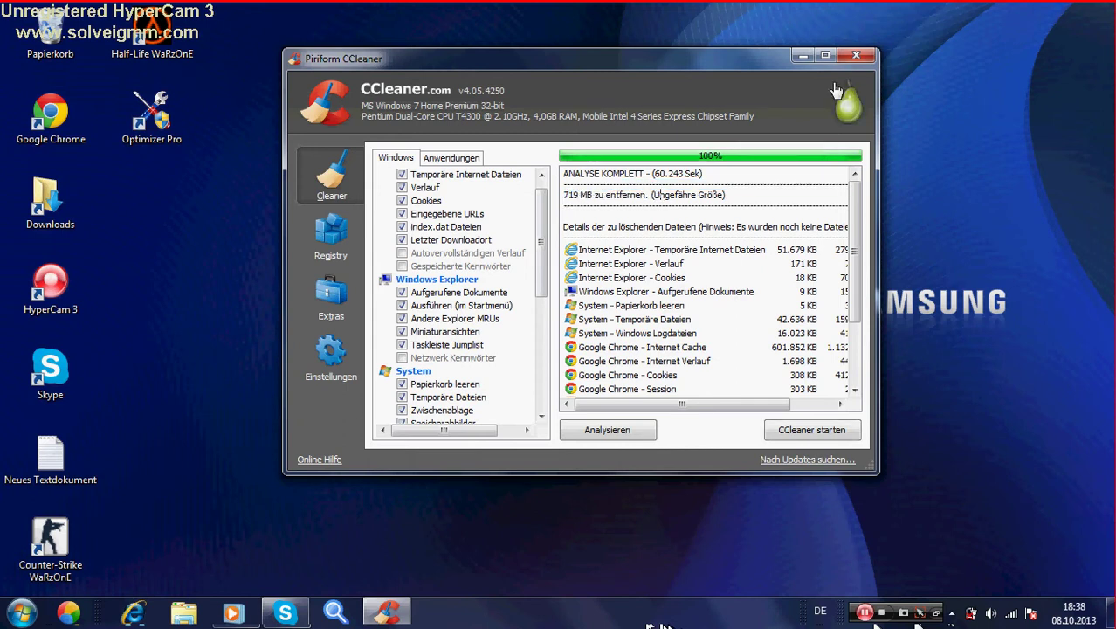
left_click(825, 56)
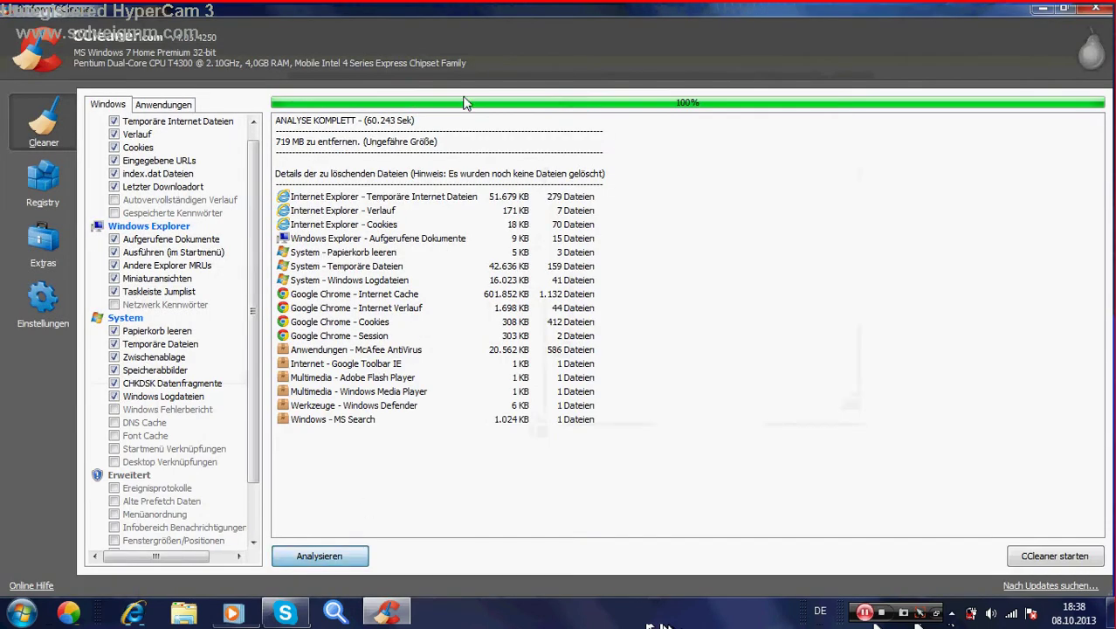
- Go through the Internet Explorer and System entries in the analysis results
left_click(468, 197)
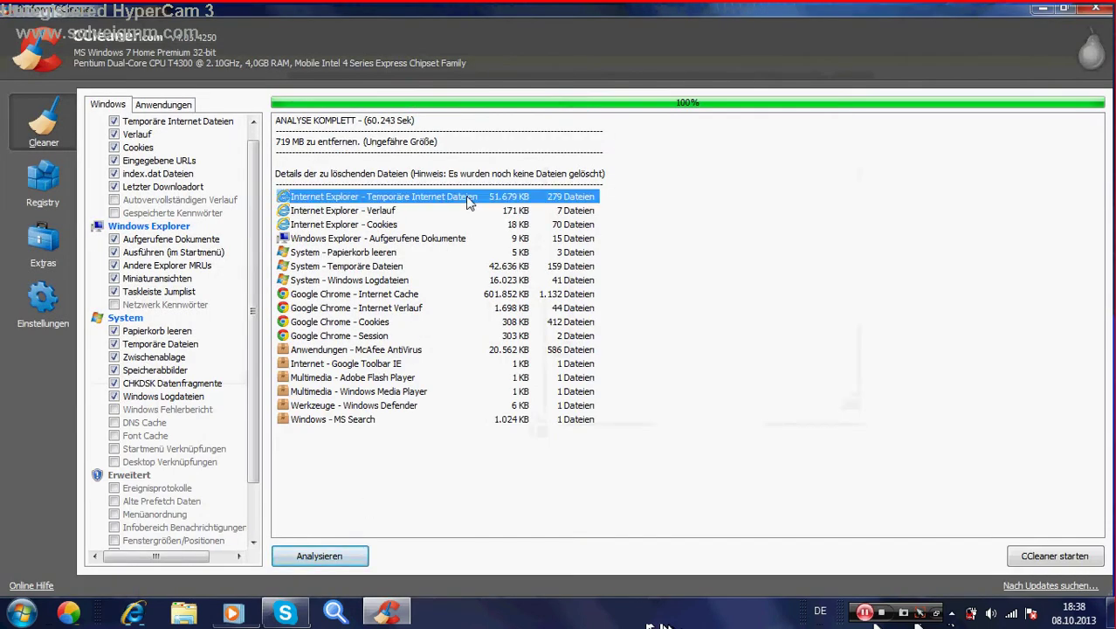
left_click(564, 212)
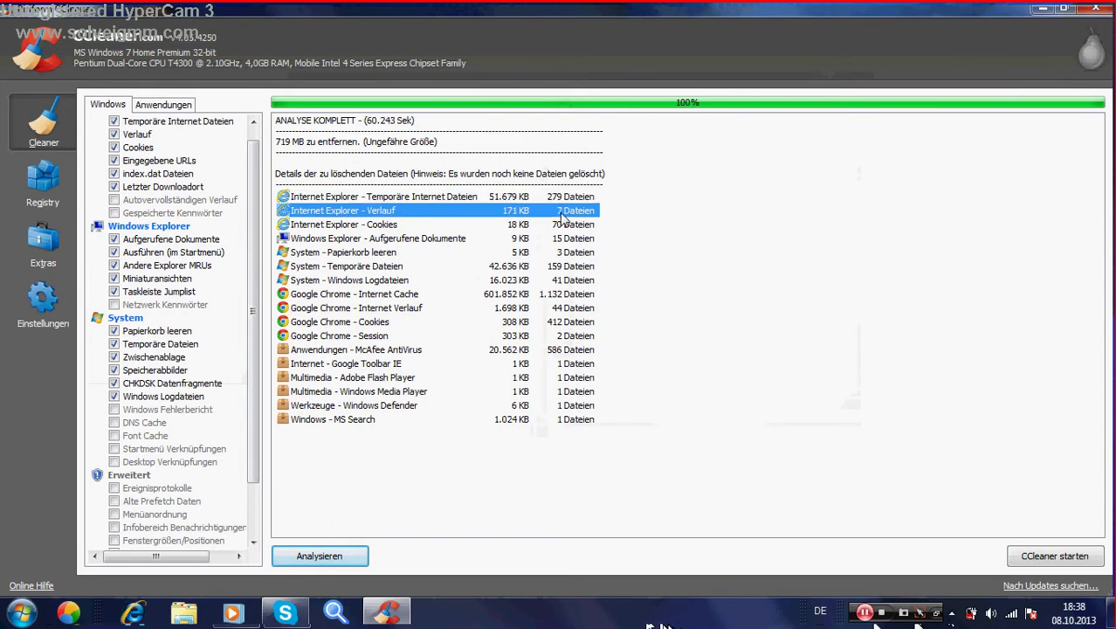
left_click(564, 225)
left_click(319, 252)
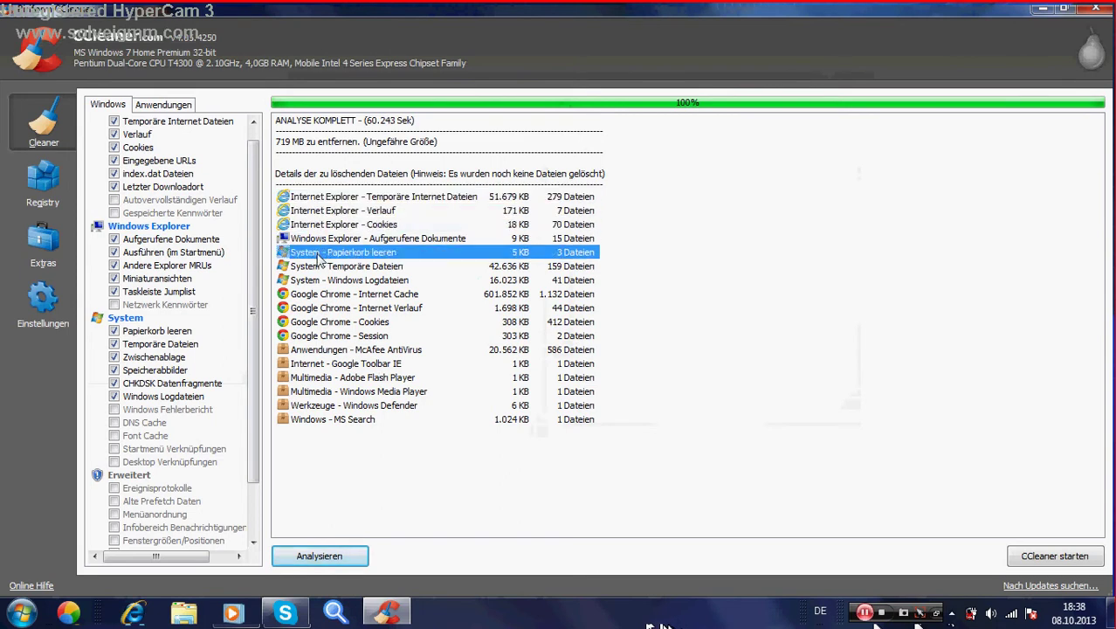
left_click(541, 272)
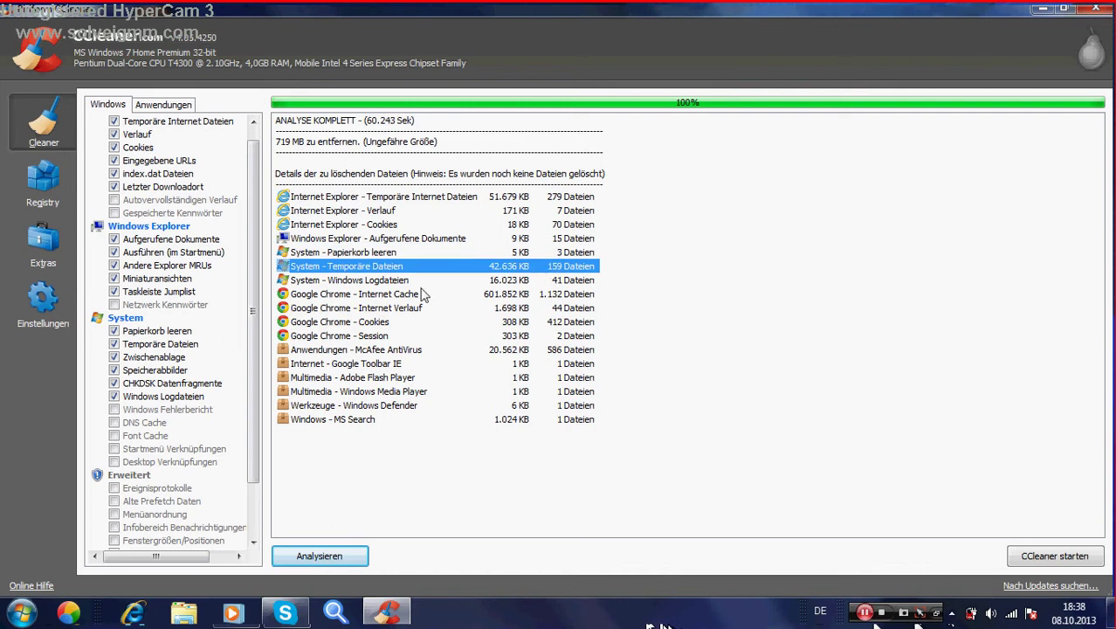
- Examine the files listed under Google Chrome - Internet Verlauf and return to the overall results
double_click(367, 309)
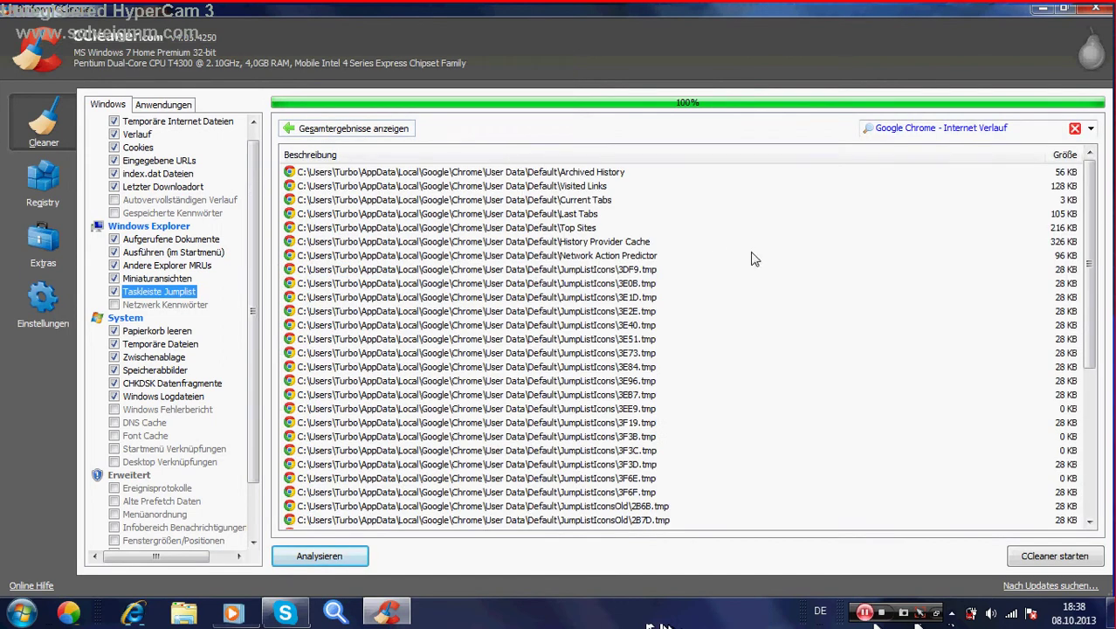
left_click_drag(1089, 283, 1091, 430)
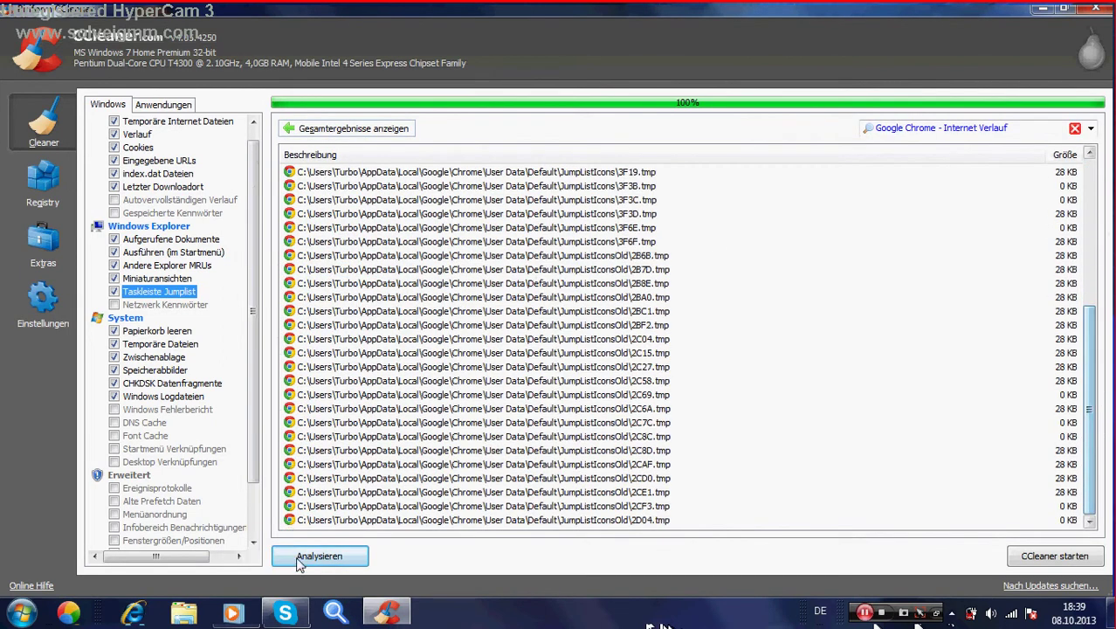
left_click(320, 129)
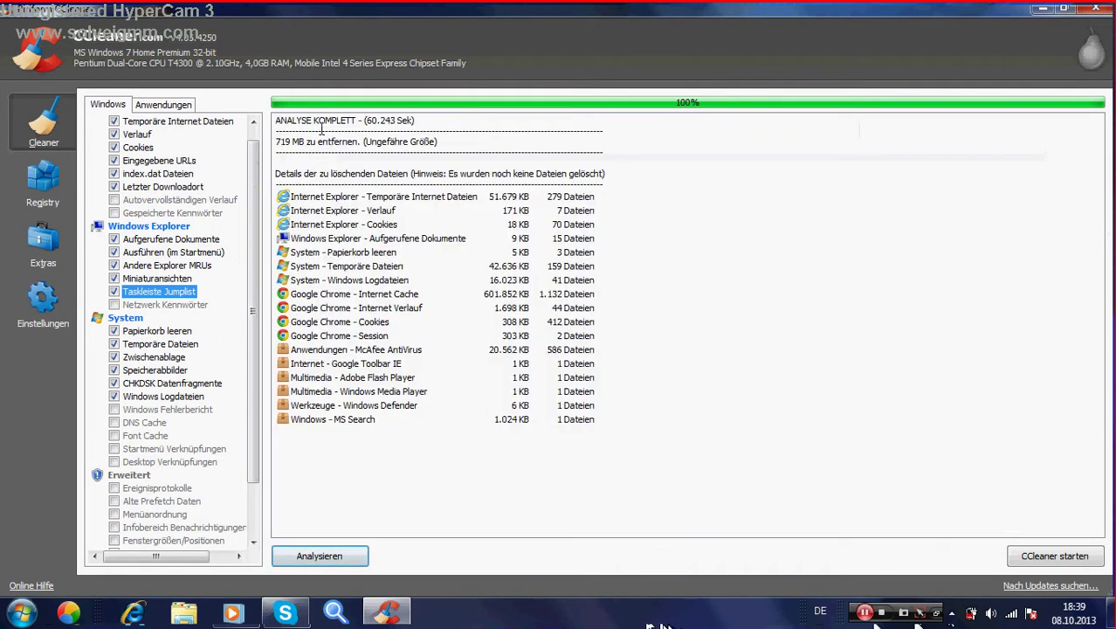
- Examine the files listed under Google Chrome - Internet Cache and return to the overall results
left_click(350, 299)
double_click(351, 298)
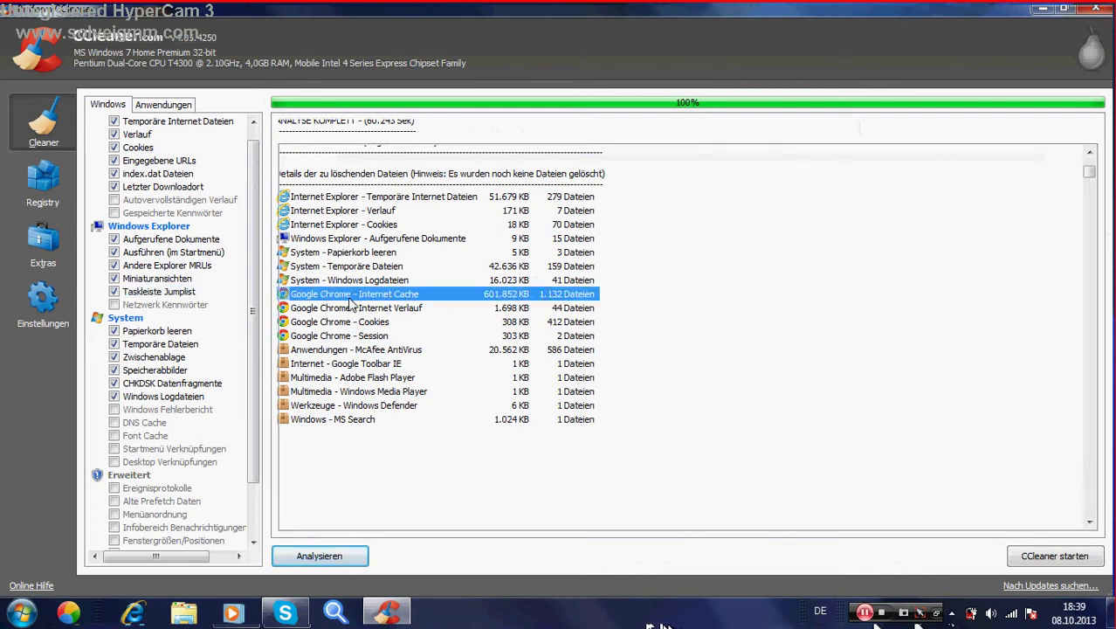
left_click_drag(1088, 165, 1089, 481)
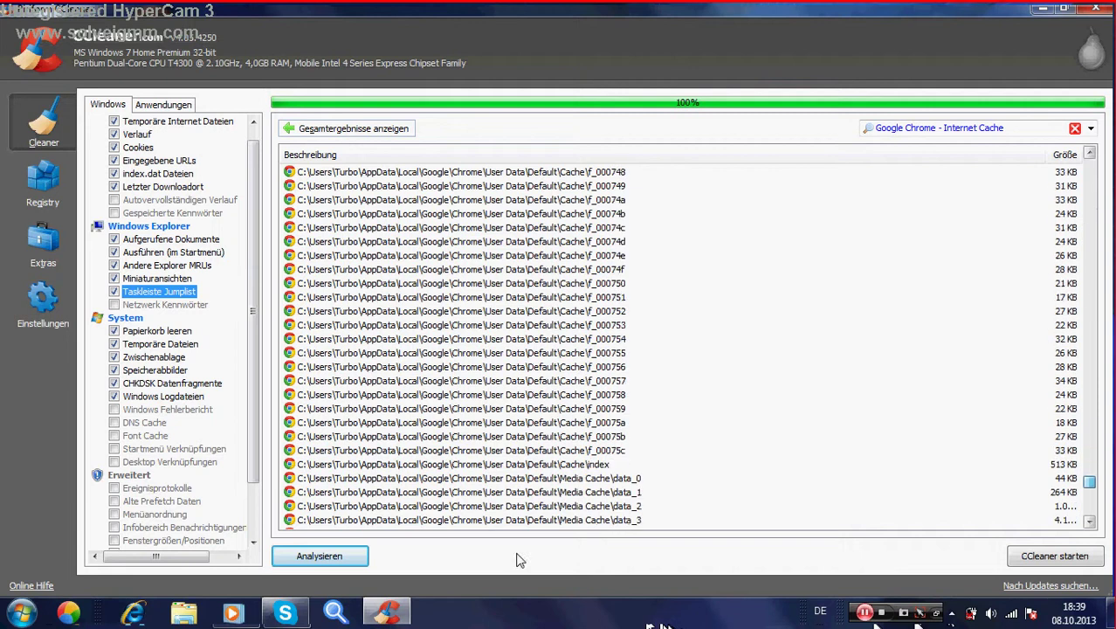
left_click(347, 128)
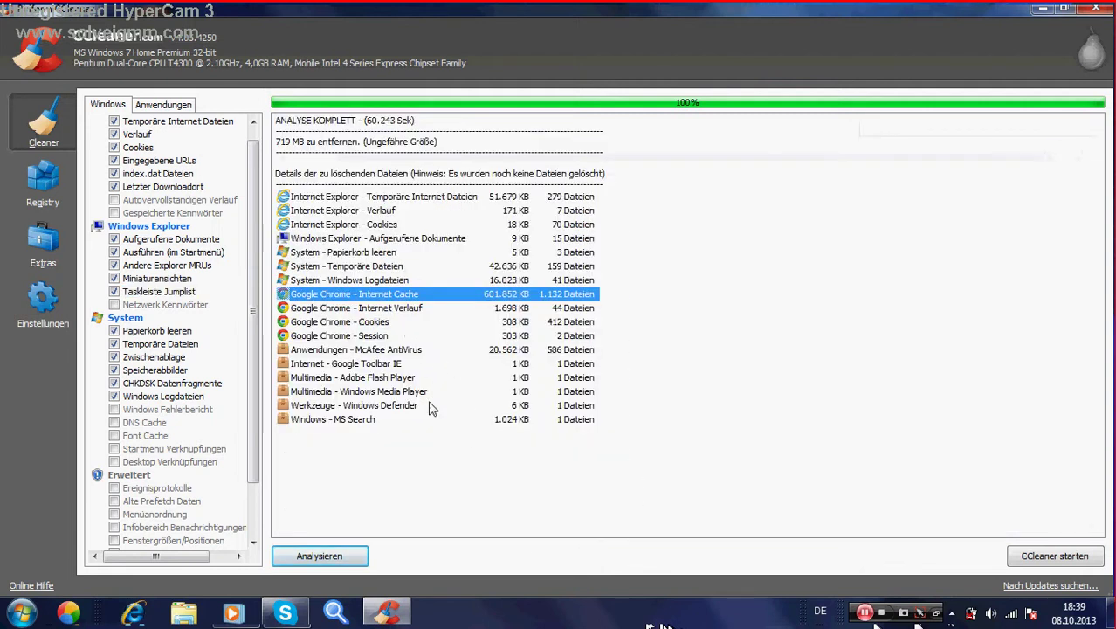
- Examine the file listed under Windows - MS Search and return to the overall results
left_click(414, 438)
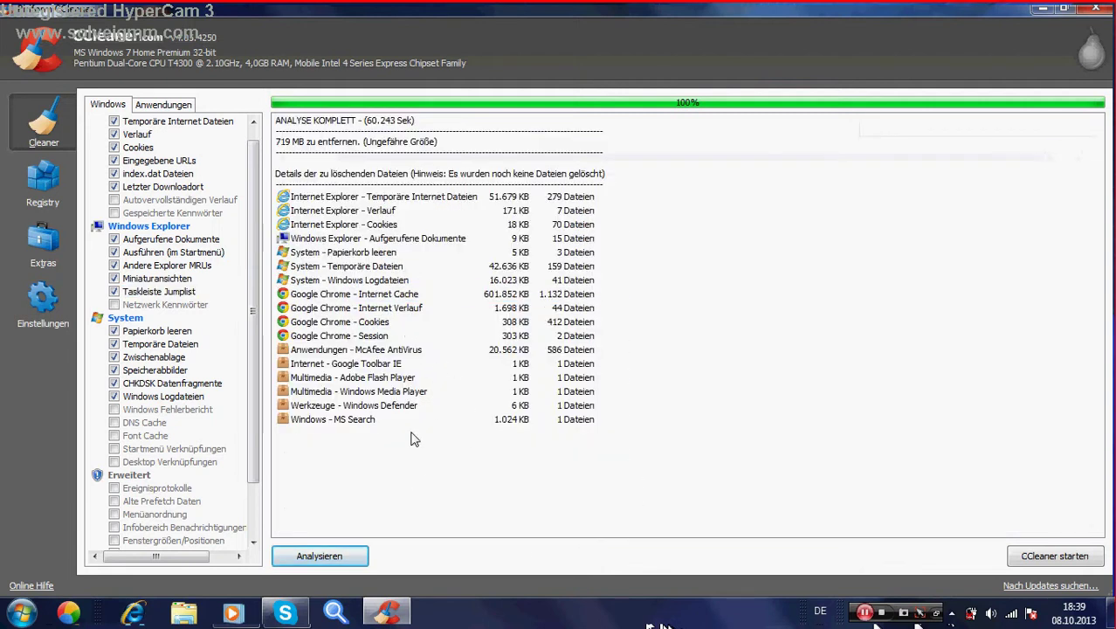
double_click(368, 420)
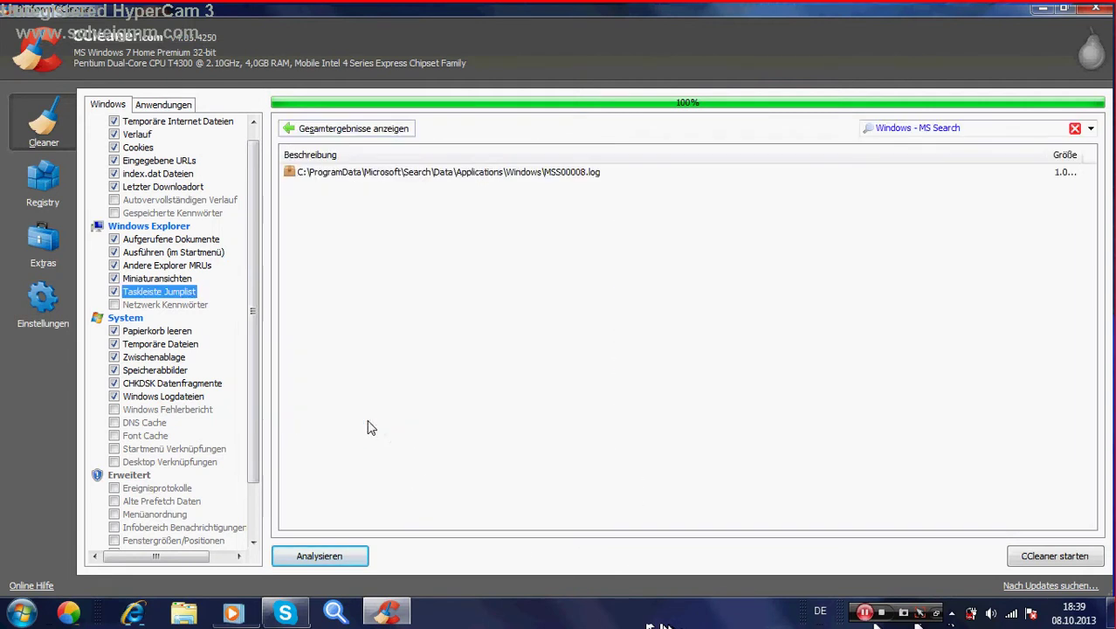
left_click(348, 133)
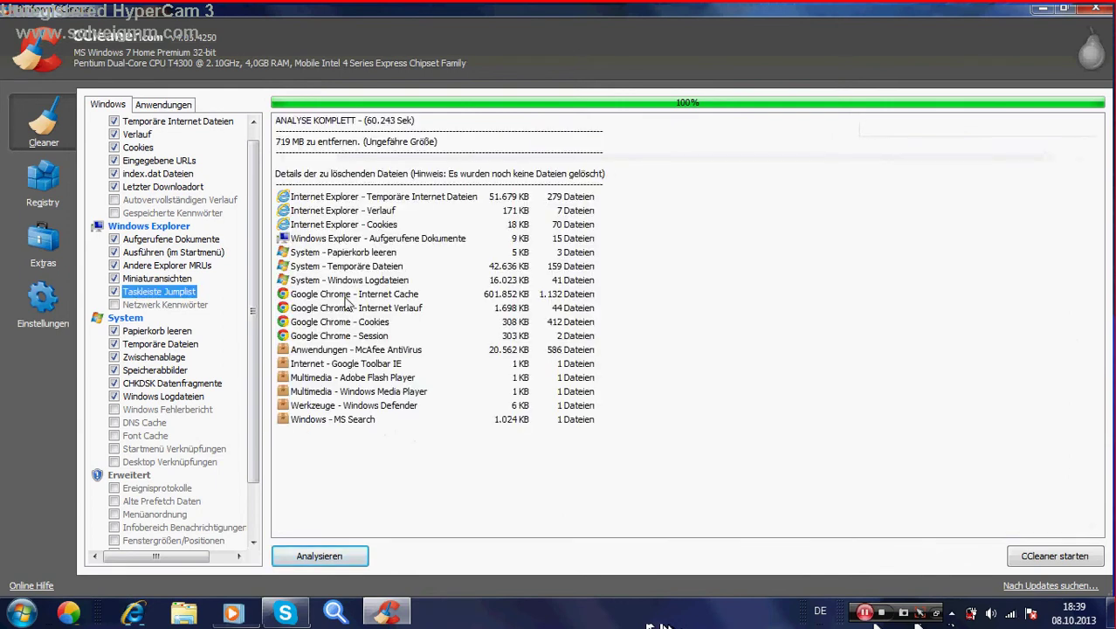
- Reopen the Google Chrome - Internet Cache file list, clear its category filter and return to the overall results
left_click(348, 297)
double_click(347, 300)
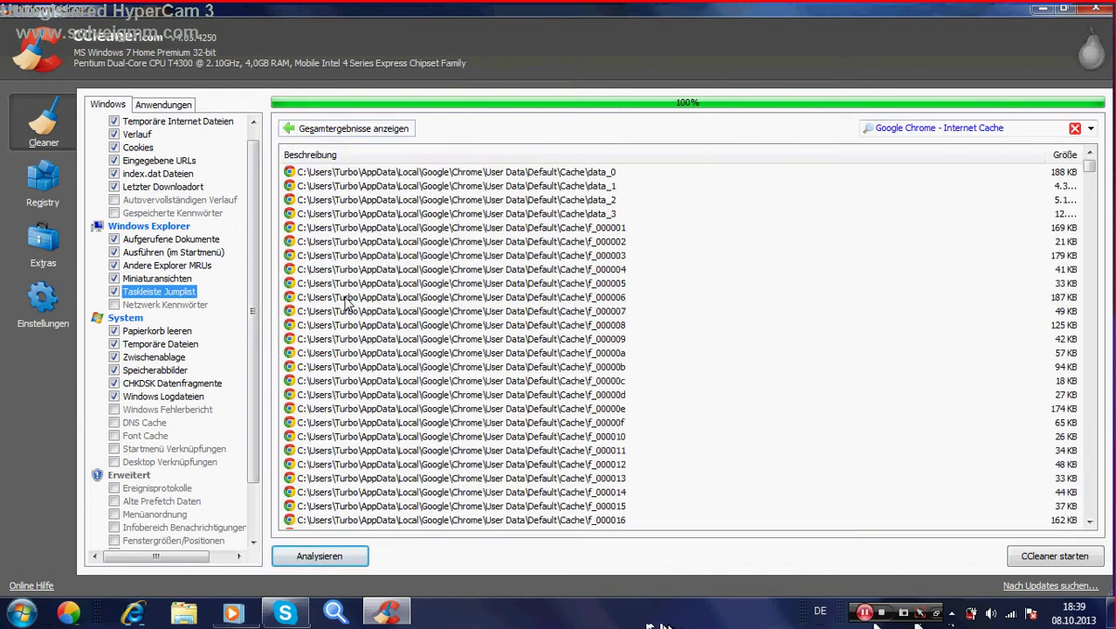
left_click(424, 342)
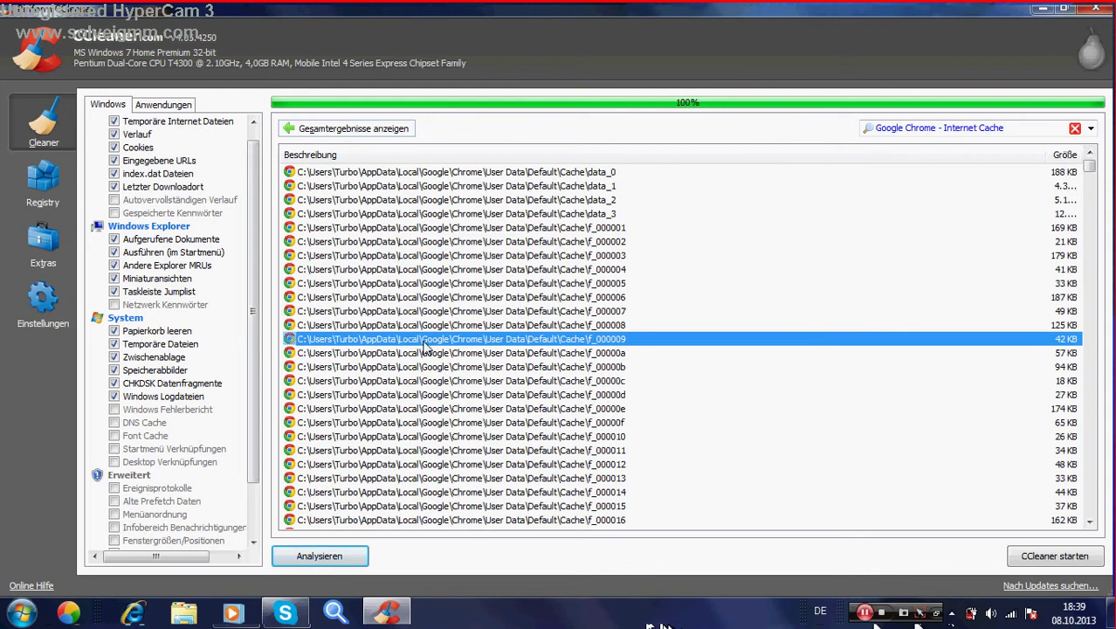
left_click(695, 312)
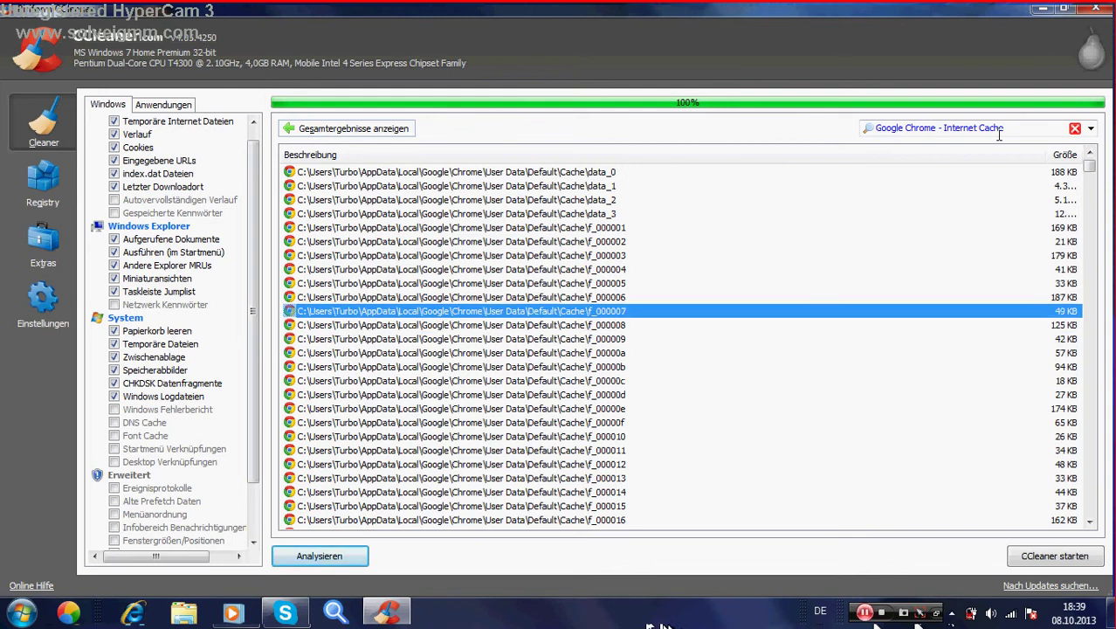
left_click(1074, 129)
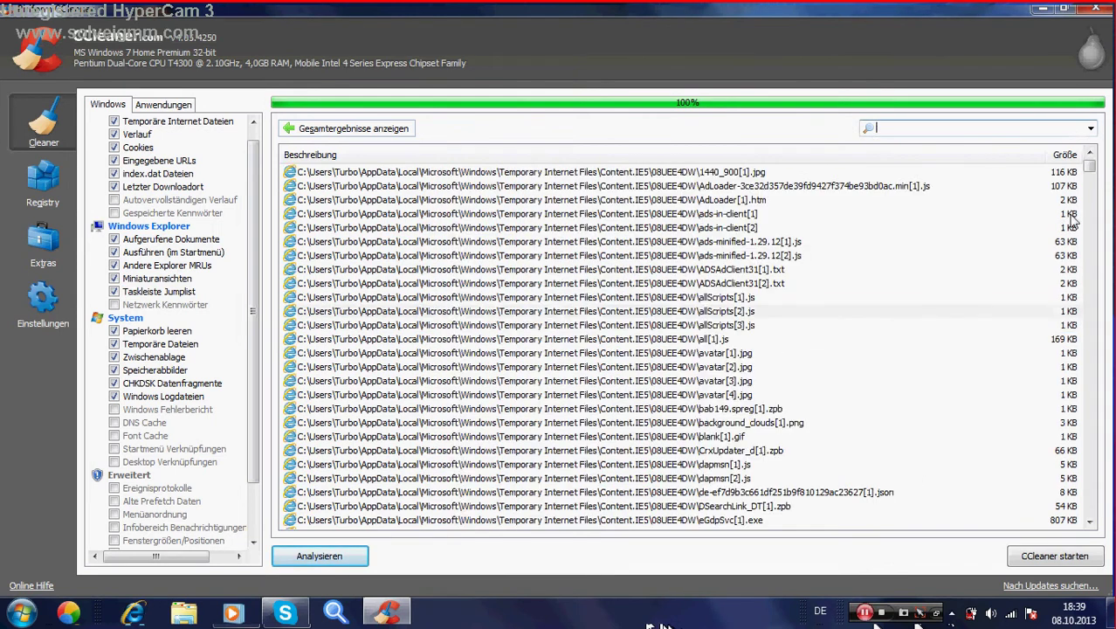
left_click(301, 128)
- Start the CCleaner cleaning from the Google Chrome - Internet Cache file list and accept the permanent file removal
left_click(350, 297)
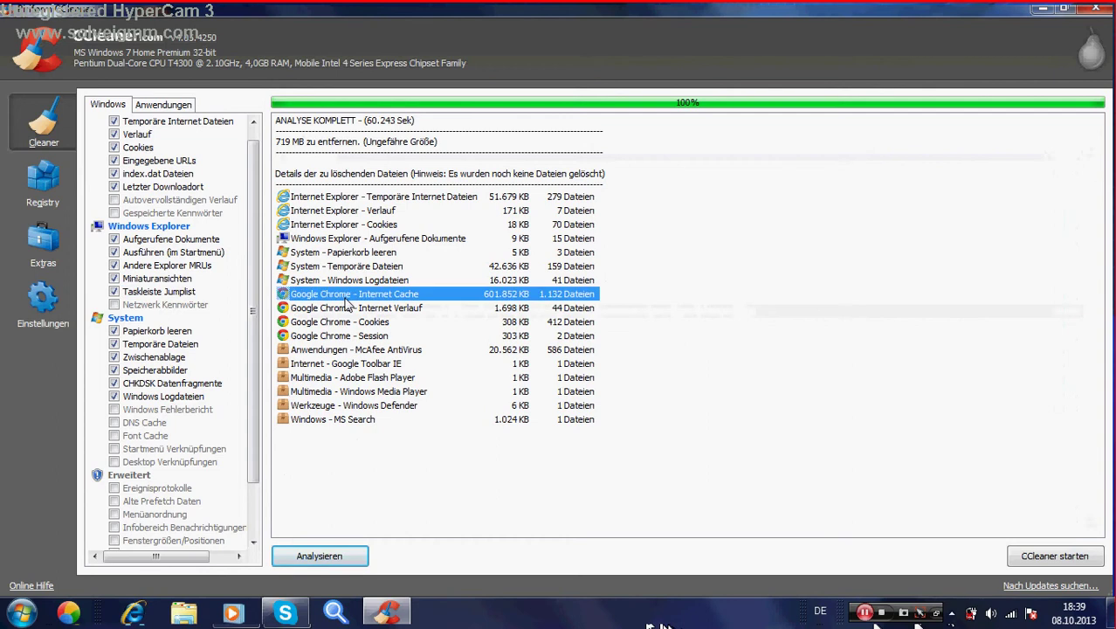
double_click(349, 297)
left_click(1035, 557)
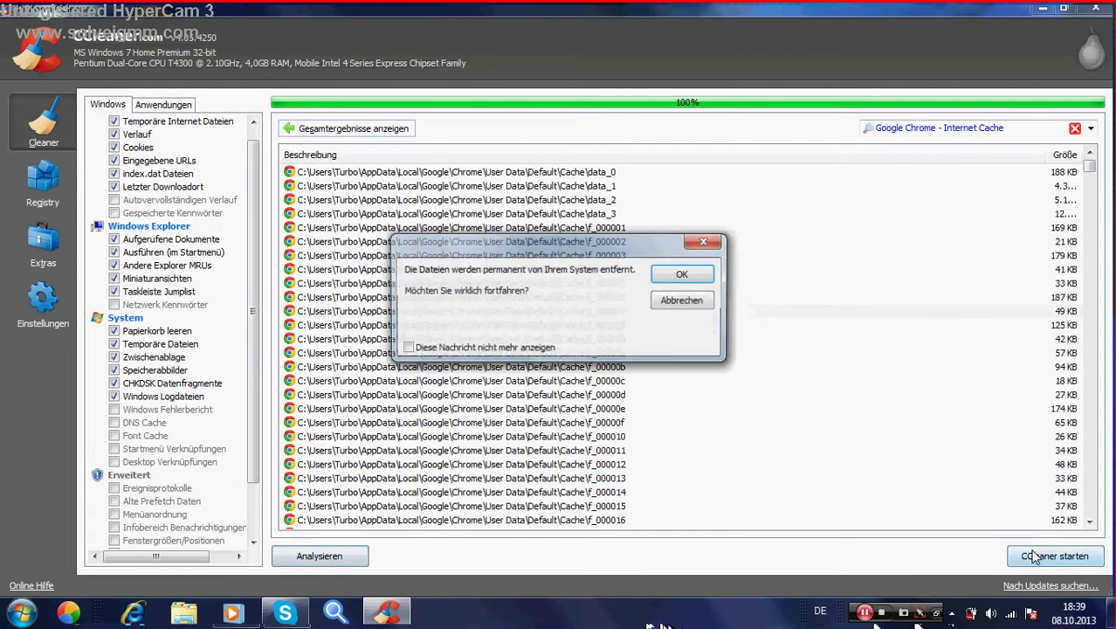
left_click(684, 275)
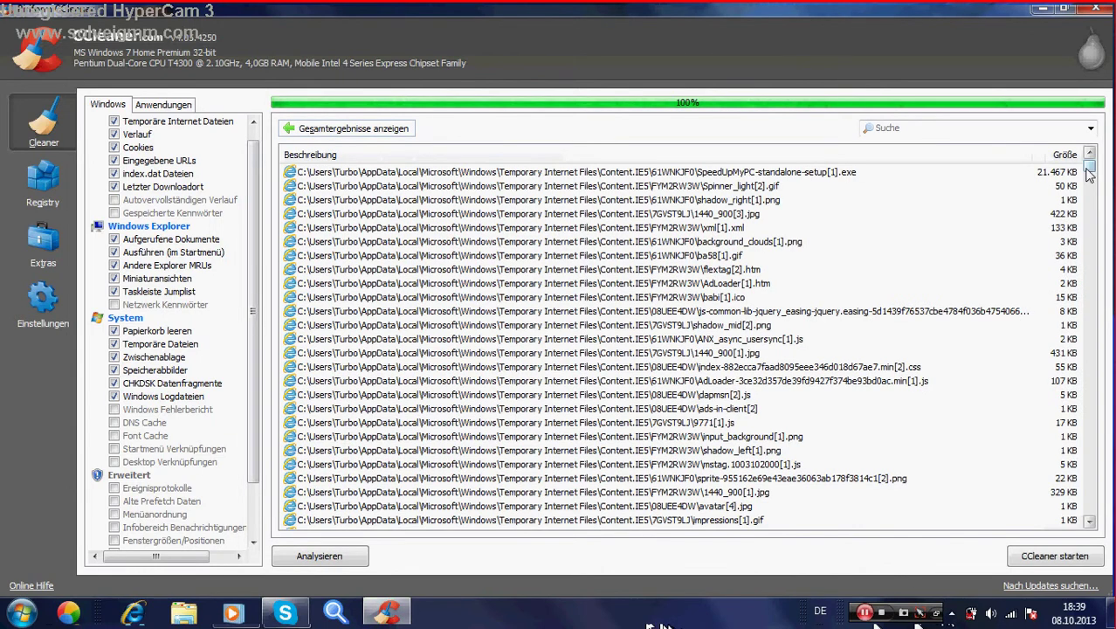
- Look through the list of deleted files and return to the cleaning summary
scroll(1089, 174, "down", 3)
left_click(345, 128)
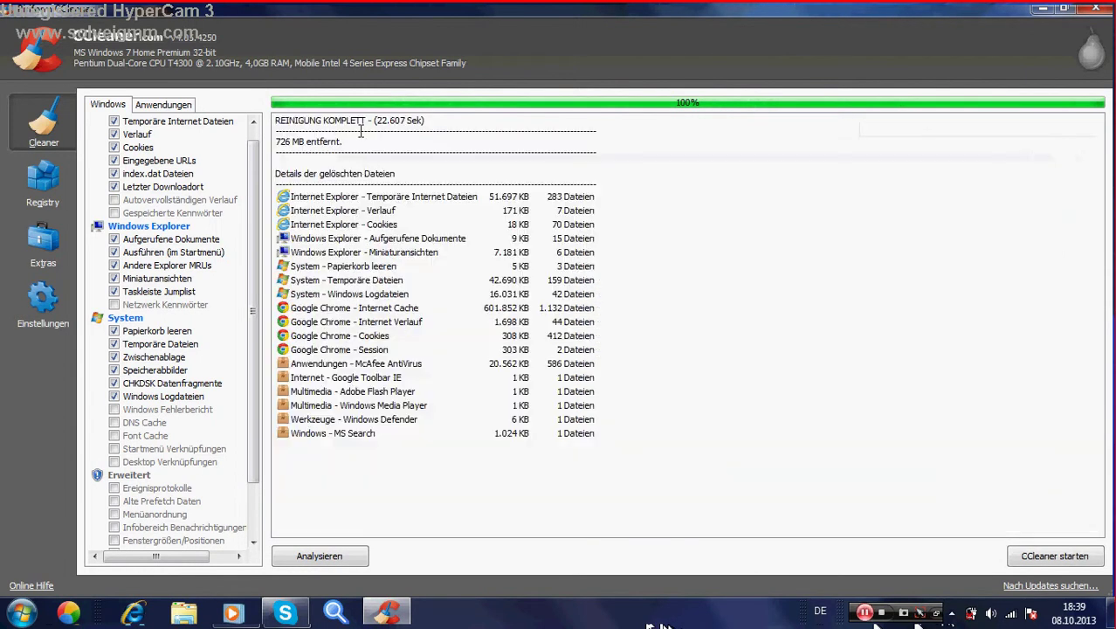
left_click(487, 489)
- Run the analysis again and highlight its completion line and remaining size to remove
left_click(323, 555)
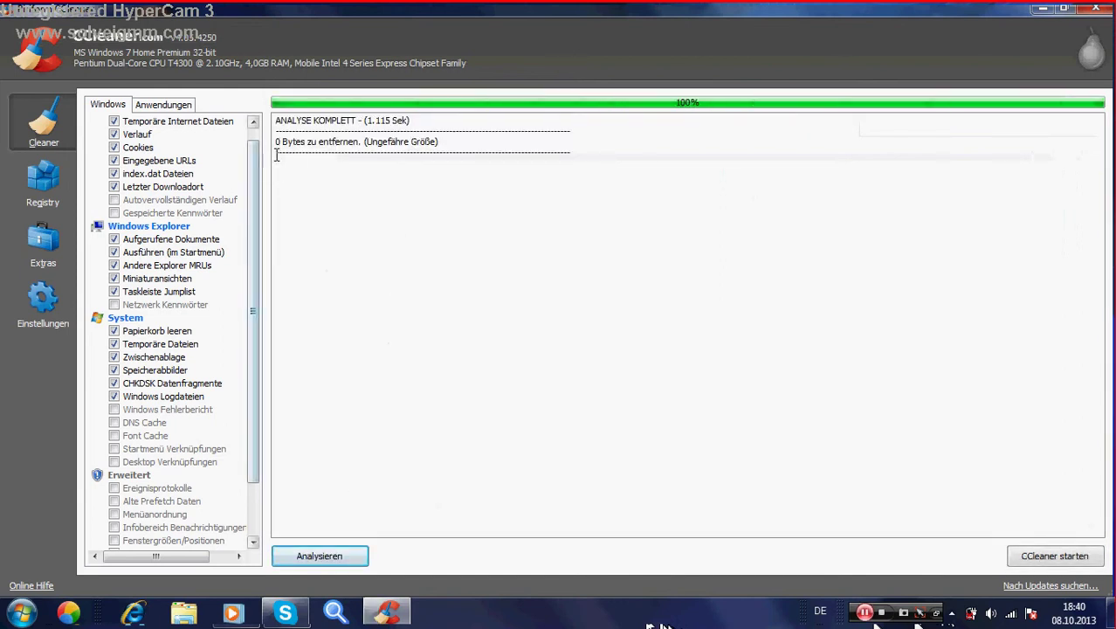
left_click_drag(277, 144, 236, 138)
left_click(441, 141)
left_click_drag(411, 120, 279, 121)
left_click(280, 121)
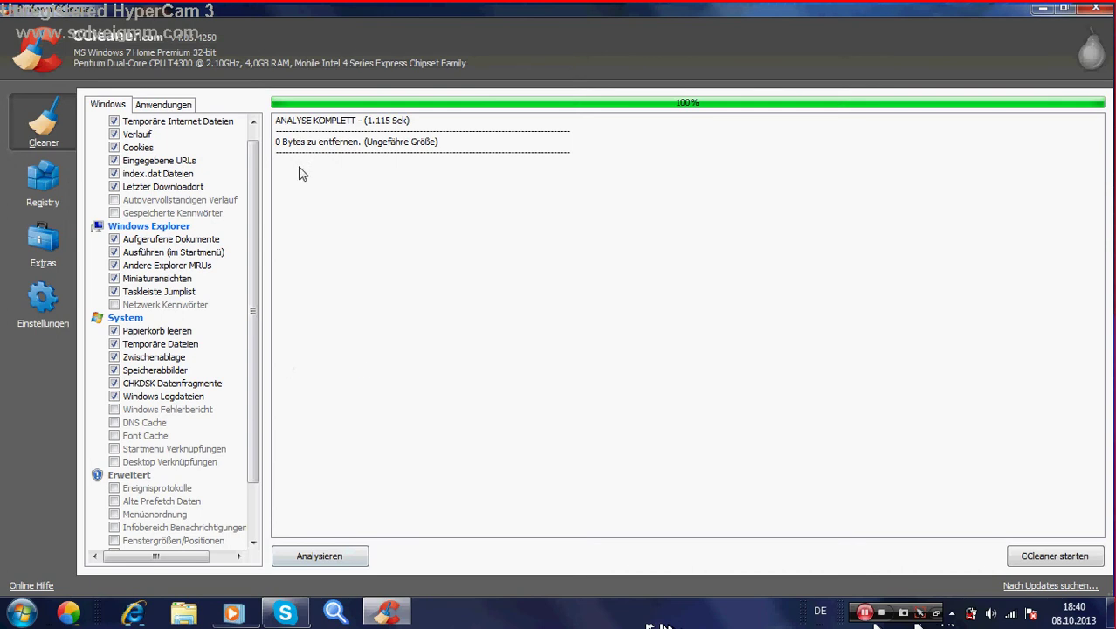
- Repeat the analysis, request another cleaning and cancel its confirmation
left_click(317, 560)
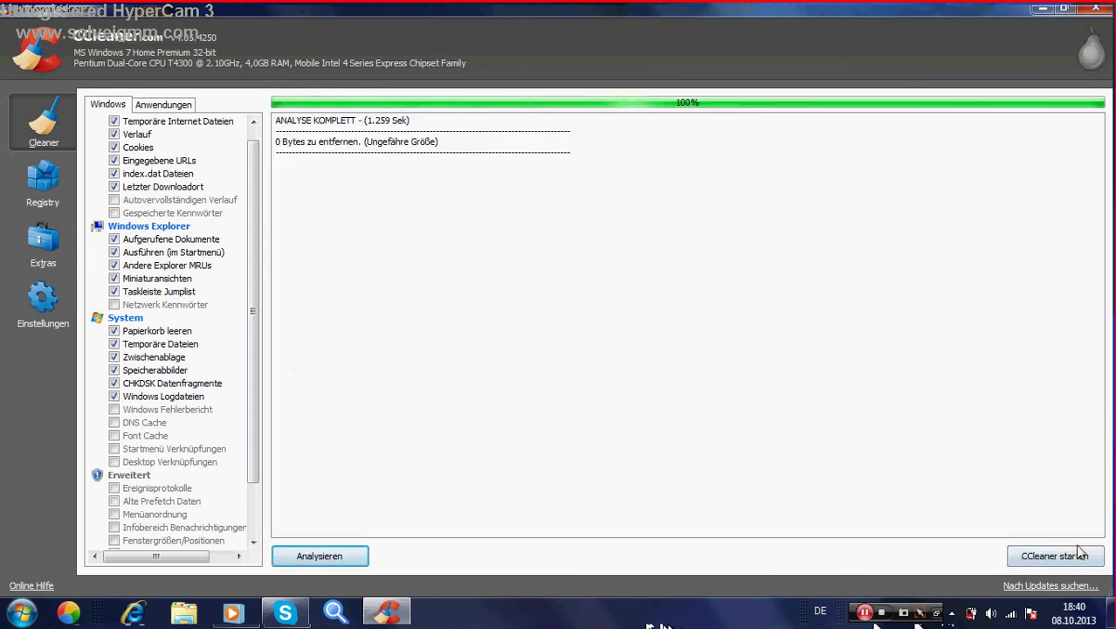
left_click(1061, 560)
left_click(694, 301)
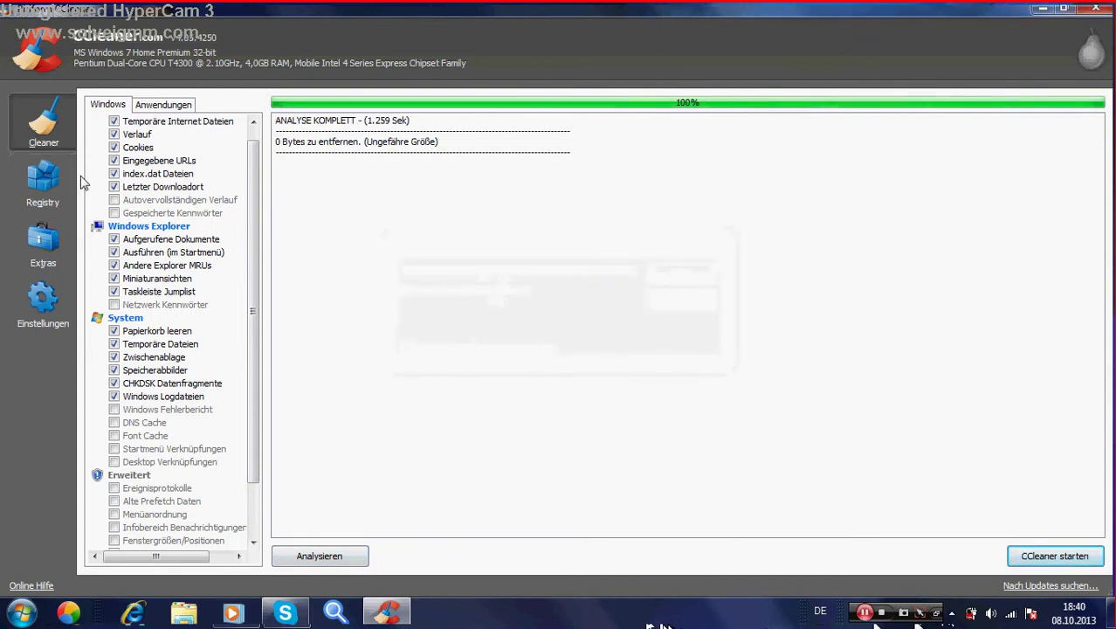
- Open the Registry cleaner and start searching for errors with all categories included, Schriftarten among them
left_click(31, 201)
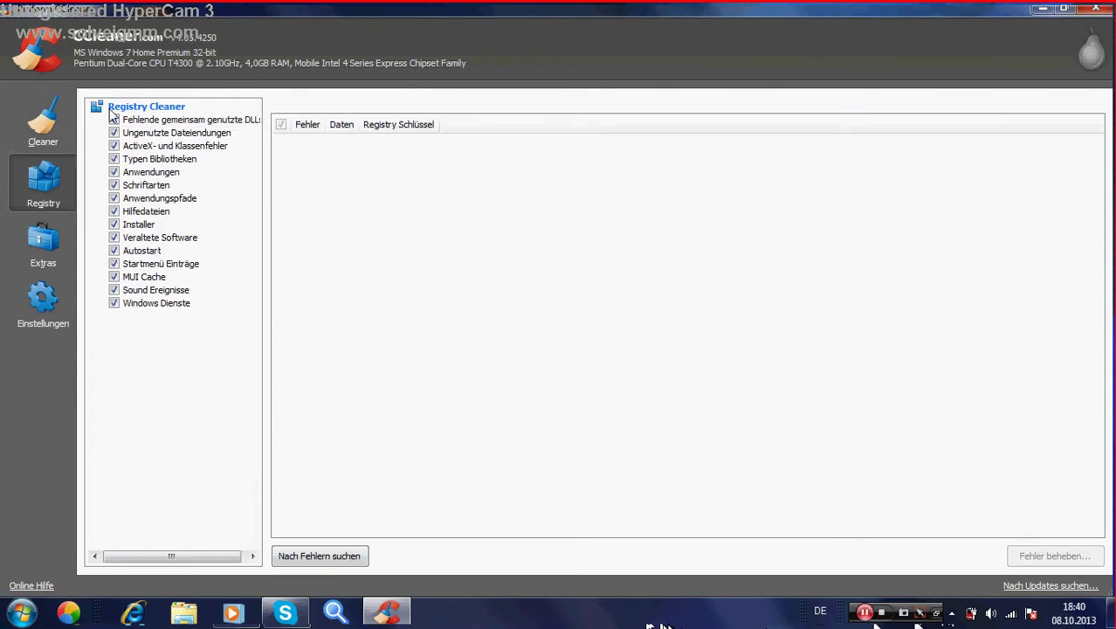
left_click(115, 186)
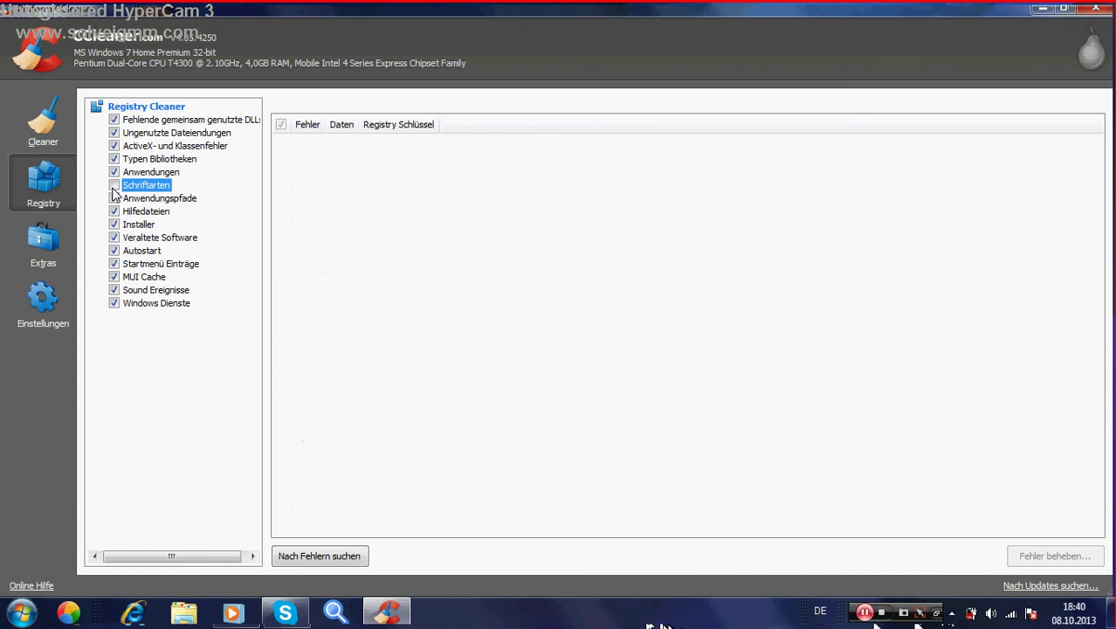
left_click(277, 559)
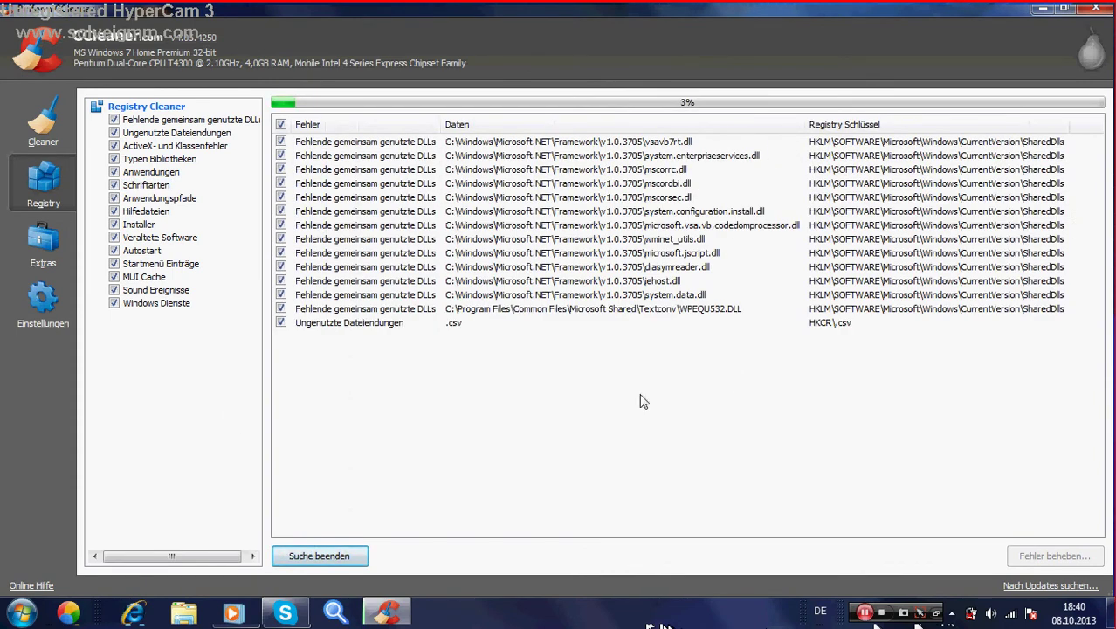
- Select a range of found registry errors and exclude the "//" entry under Ungenutzte Dateiendungen from the repair
left_click_drag(326, 449, 349, 168)
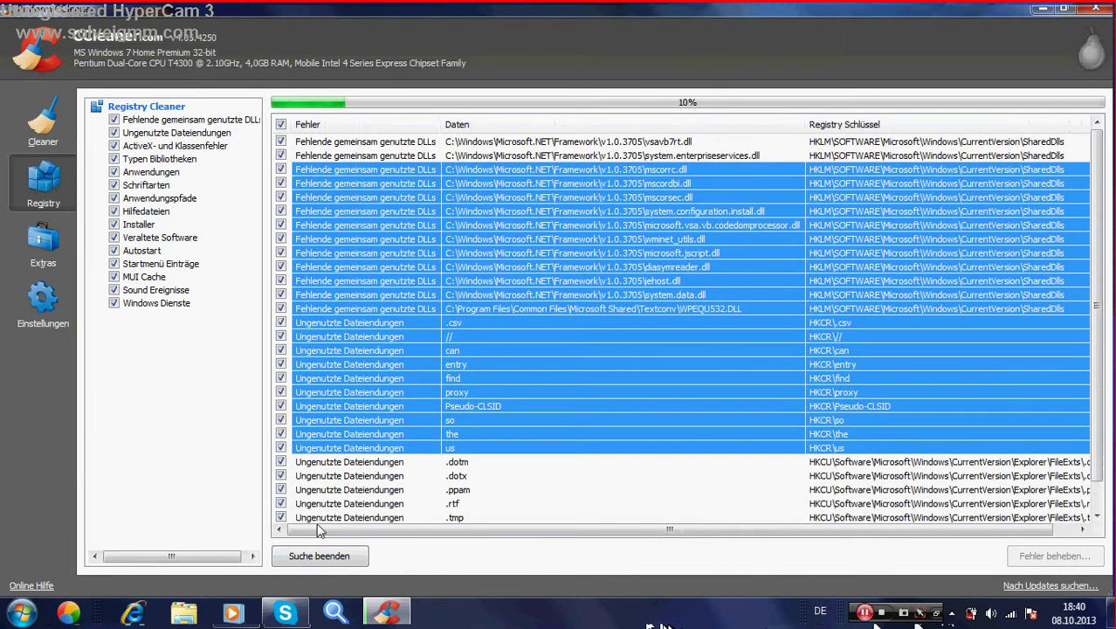
left_click(280, 447)
left_click(278, 449)
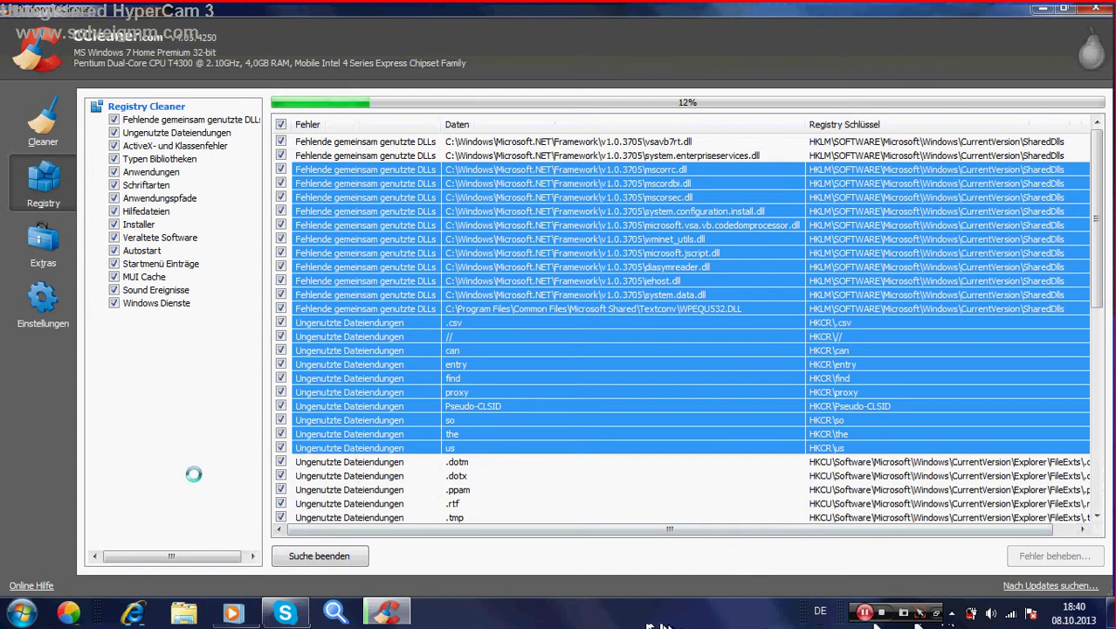
left_click(308, 341)
left_click(281, 336)
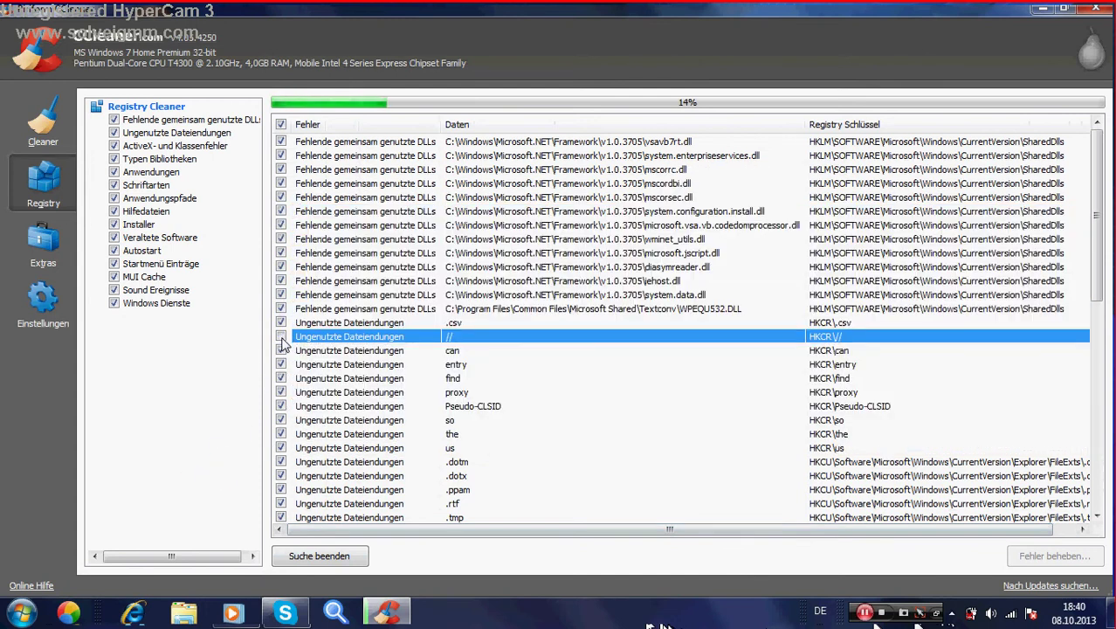
- Exclude and re-include entries under Ungenutzte Dateiendungen, such as .csv, .dotm, us, the and Pseudo-CLSID, in the repair selection
left_click(280, 322)
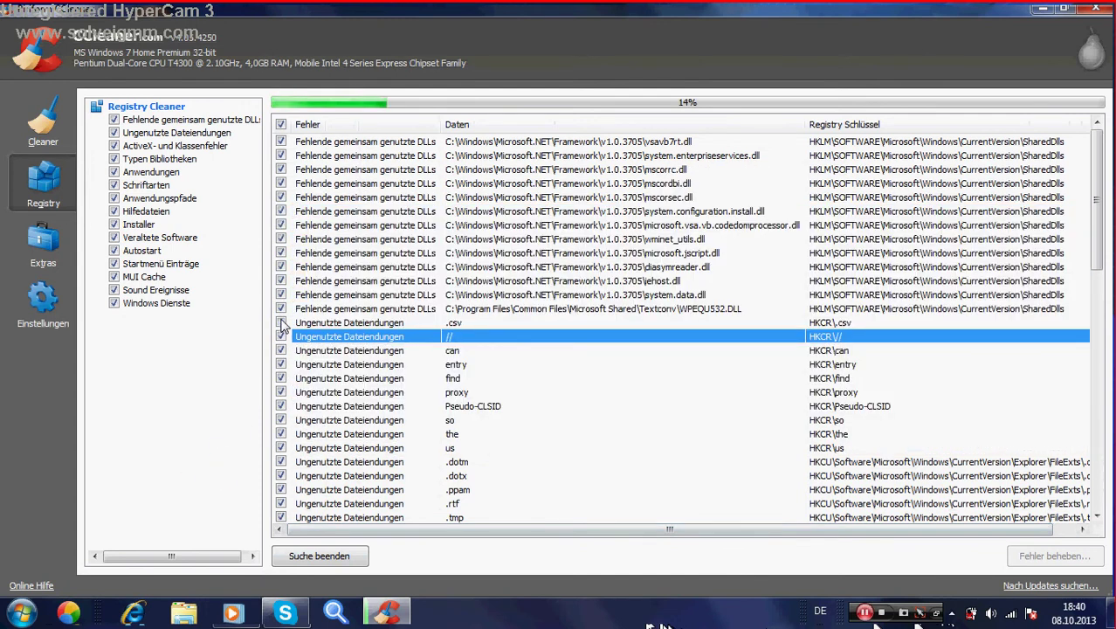
left_click(281, 461)
left_click(281, 447)
left_click(280, 433)
left_click(280, 419)
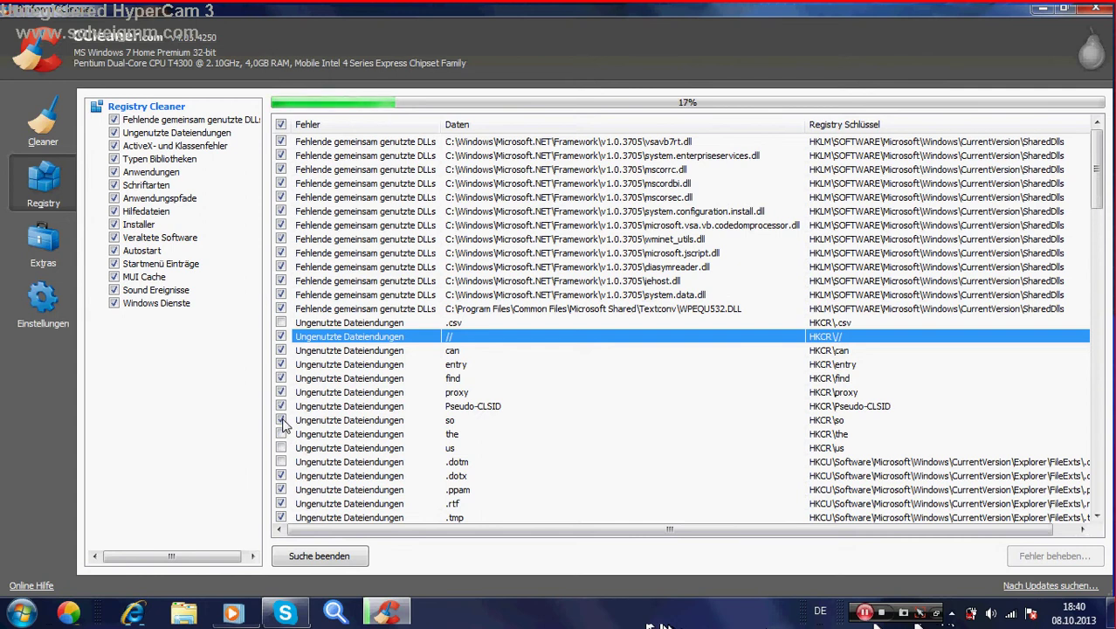
left_click(280, 420)
left_click(281, 434)
left_click(281, 448)
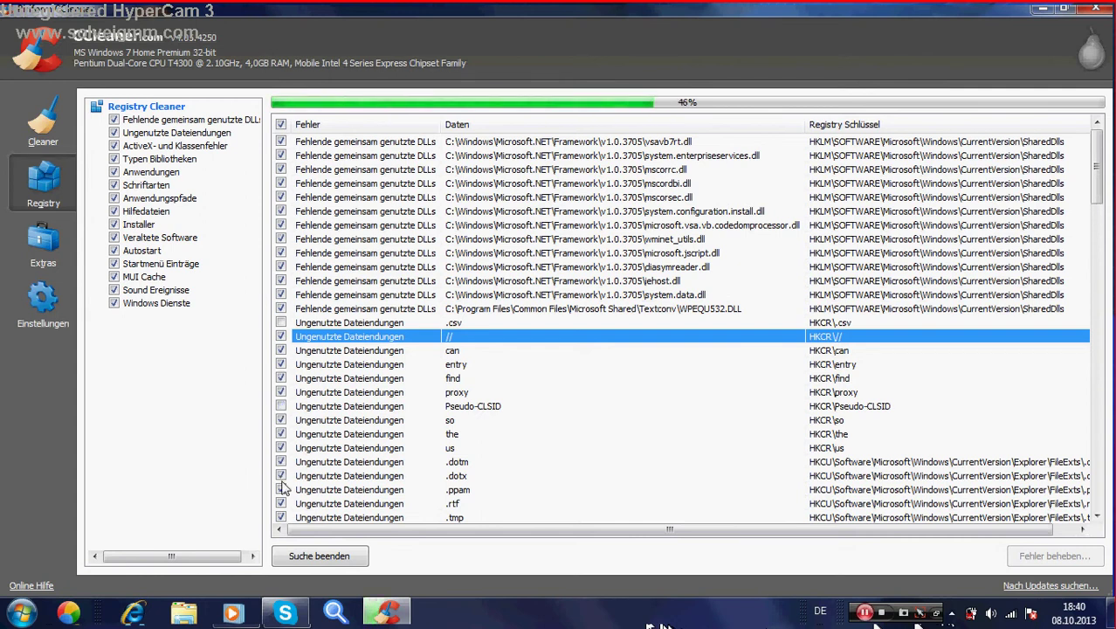
left_click(280, 406)
left_click(280, 322)
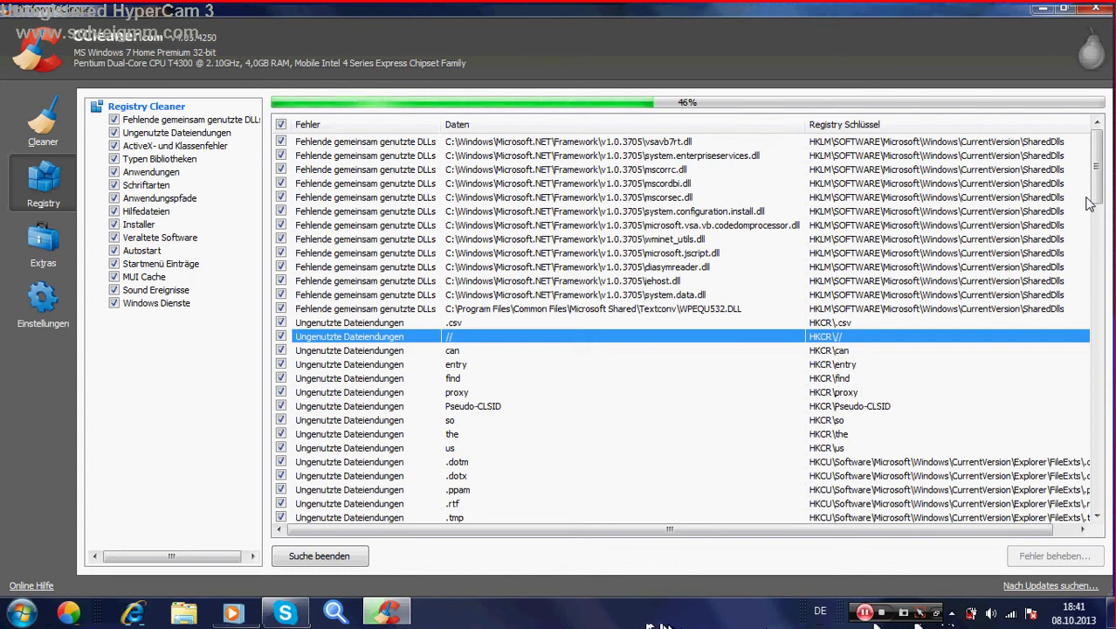
- Look through the whole list of found registry errors, from the missing shared DLLs to the invalid firewall rules and file reference
left_click_drag(1091, 203, 1082, 534)
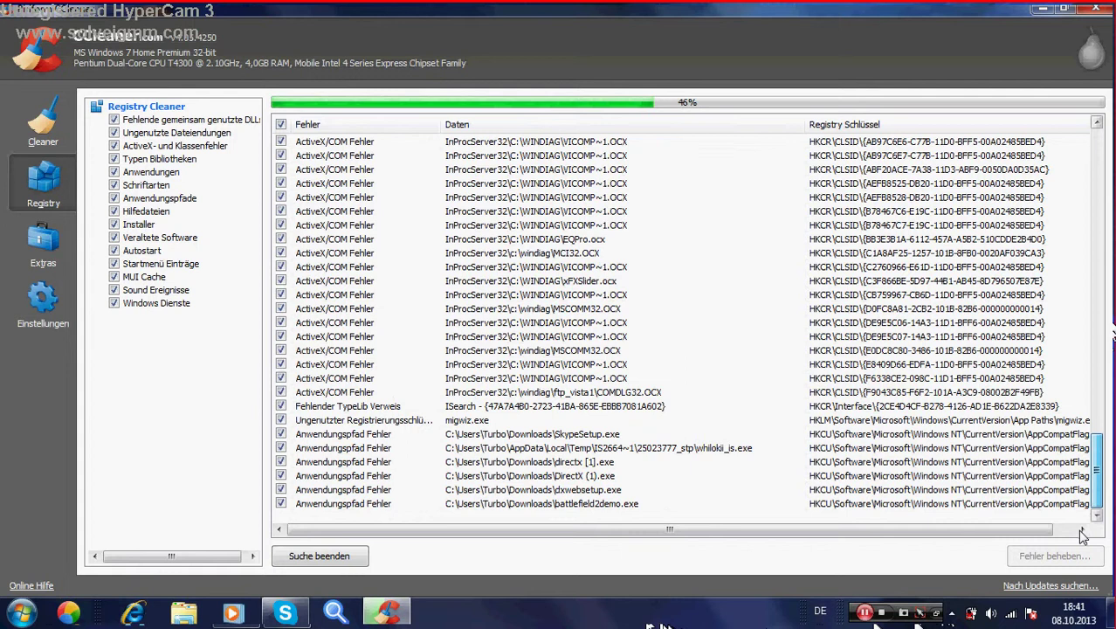
scroll(350, 392, "up", 10)
left_click(349, 253)
scroll(345, 434, "up", 2)
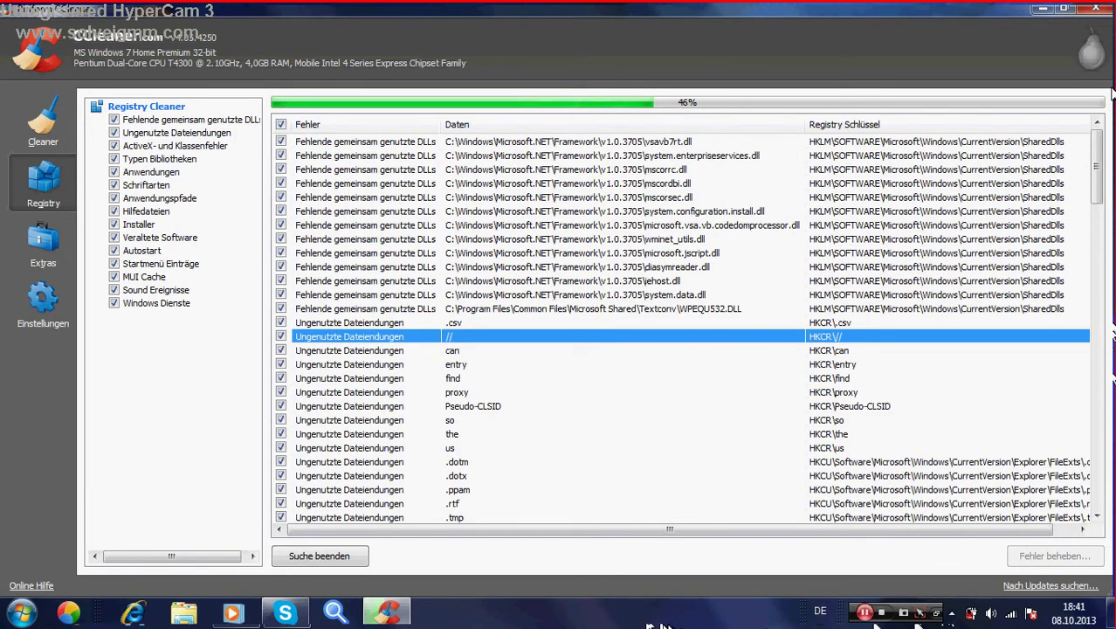
scroll(1098, 166, "down", 4)
scroll(1098, 165, "up", 4)
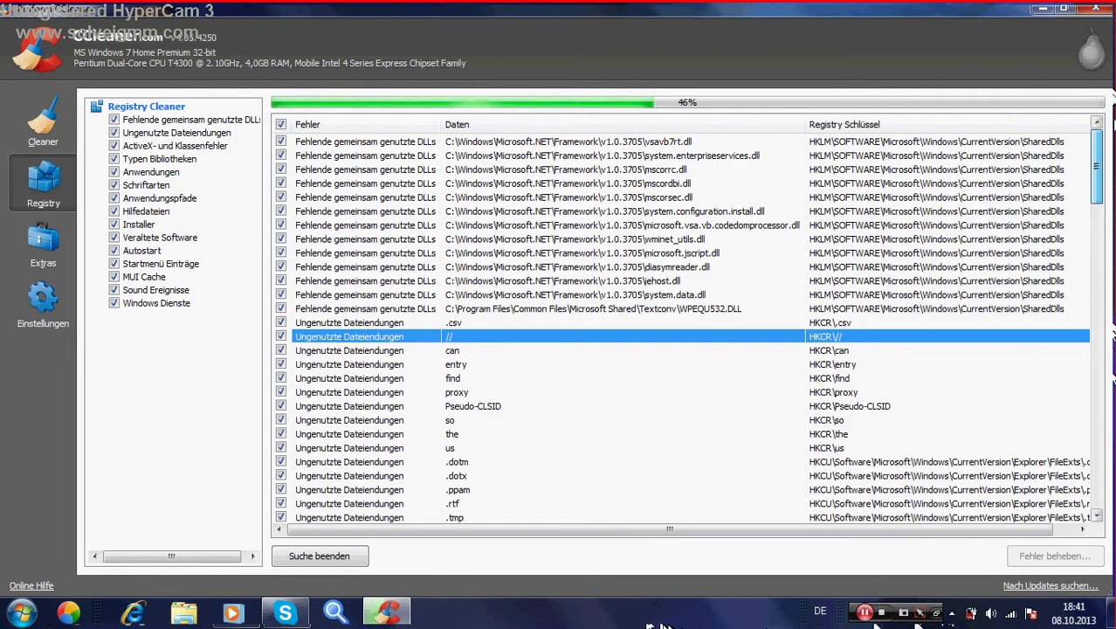
scroll(1098, 166, "down", 20)
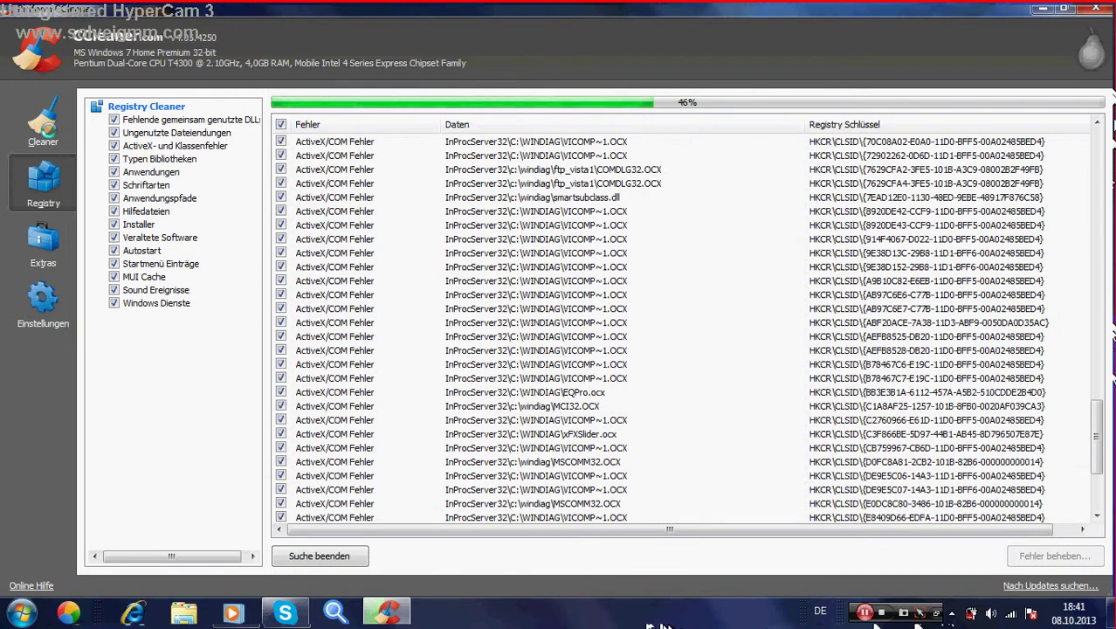
scroll(1102, 166, "up", 20)
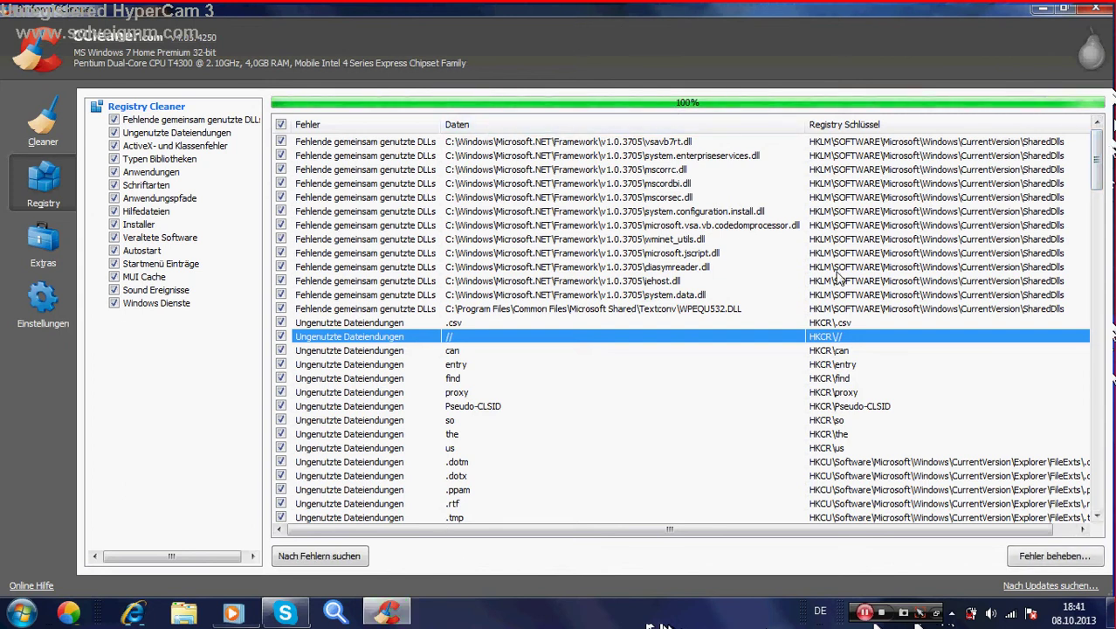
left_click_drag(1096, 162, 1098, 480)
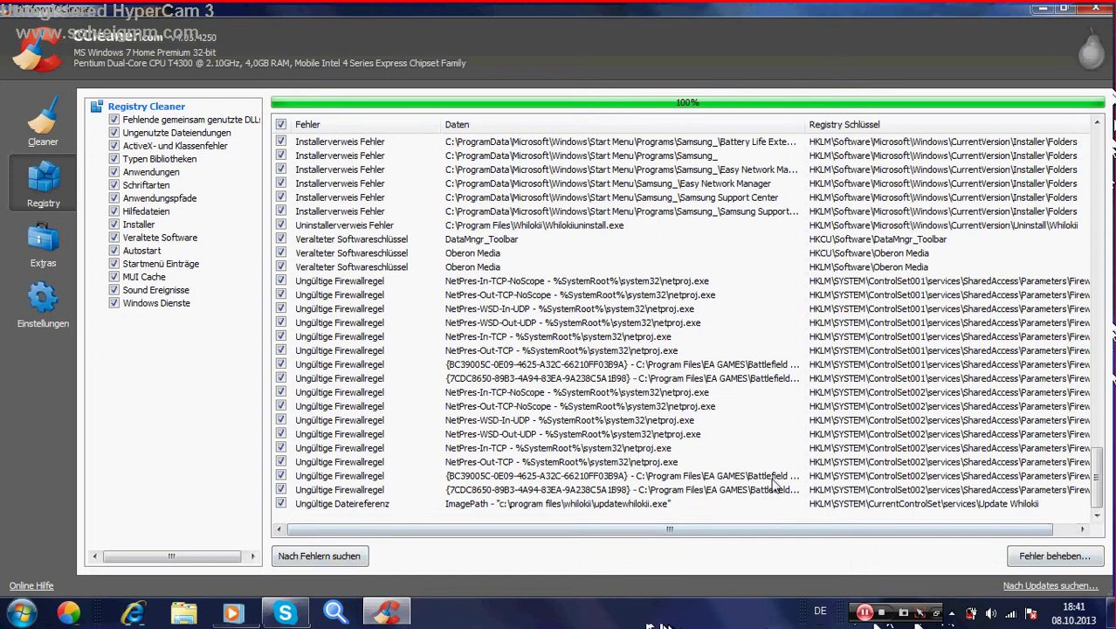
left_click(1026, 557)
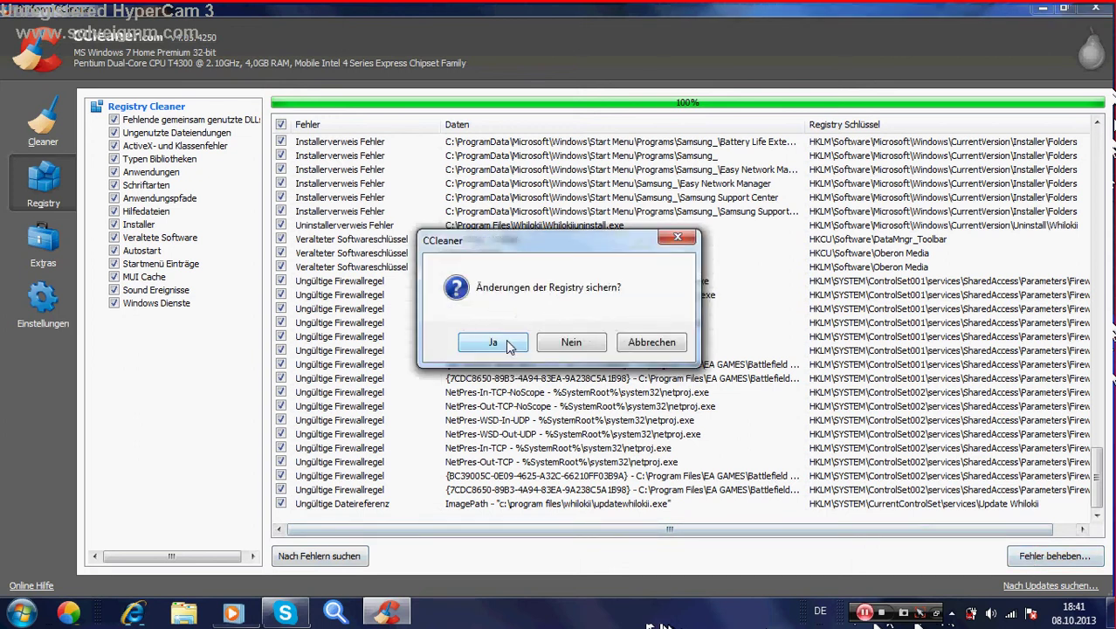
left_click(493, 342)
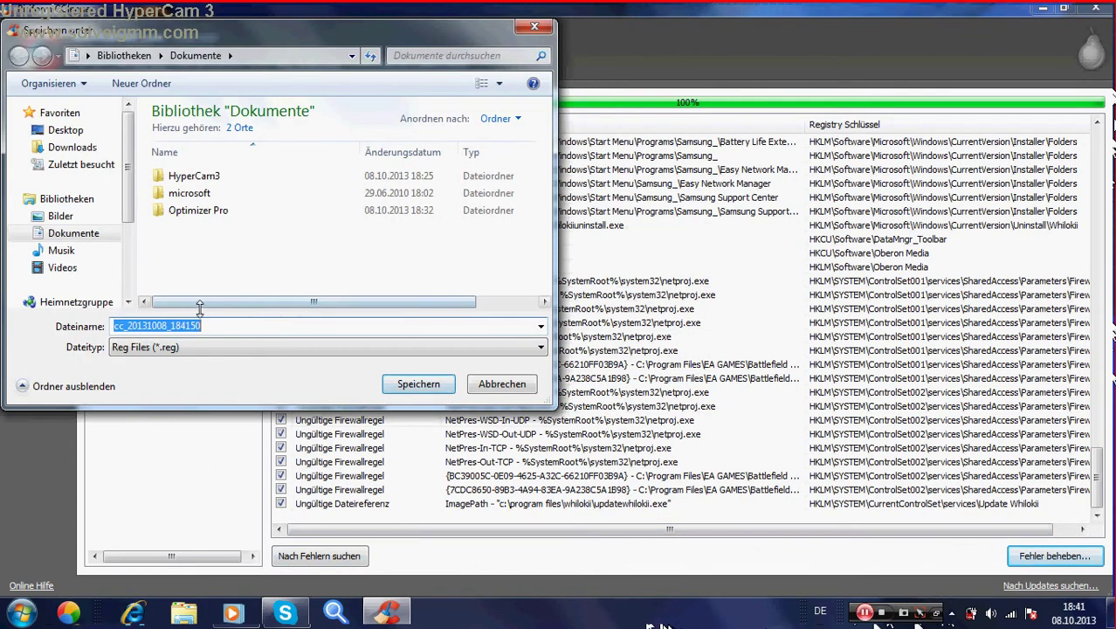
left_click(502, 384)
- Start repairing the registry errors without a backup and fix the first missing shared DLL entries one by one
left_click(1036, 560)
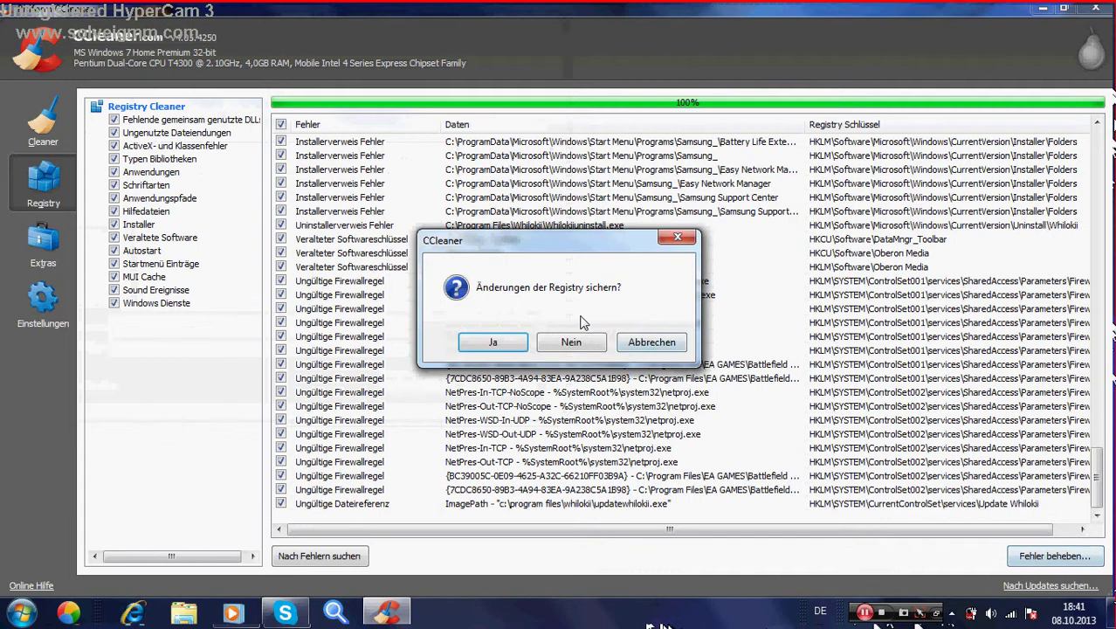
left_click(553, 350)
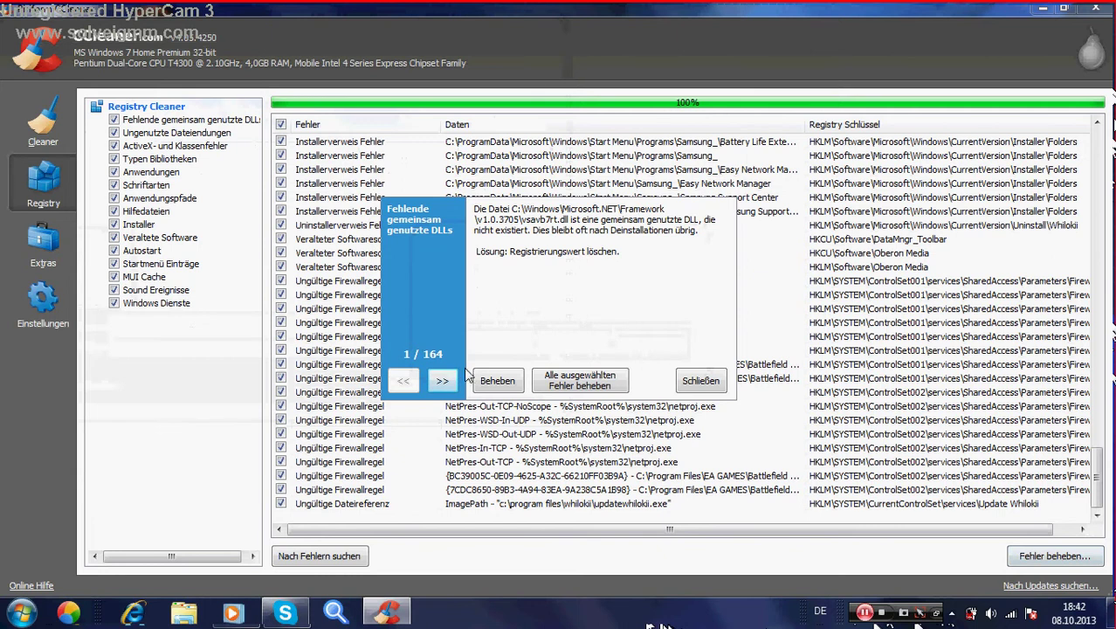
left_click(509, 386)
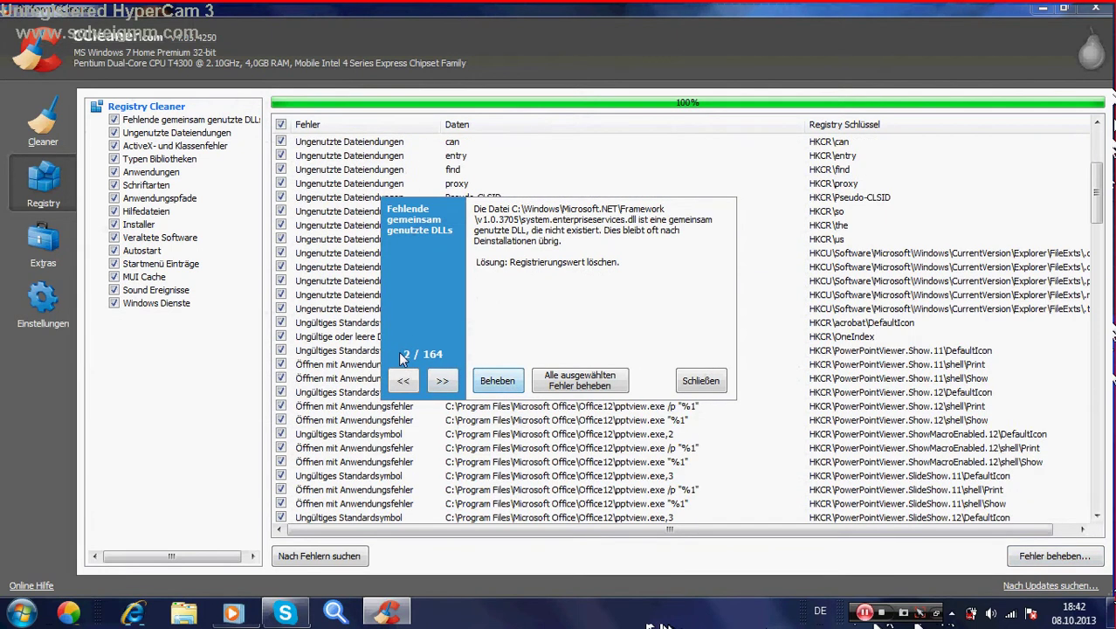
key("Return")
key("Return")
key("Return")
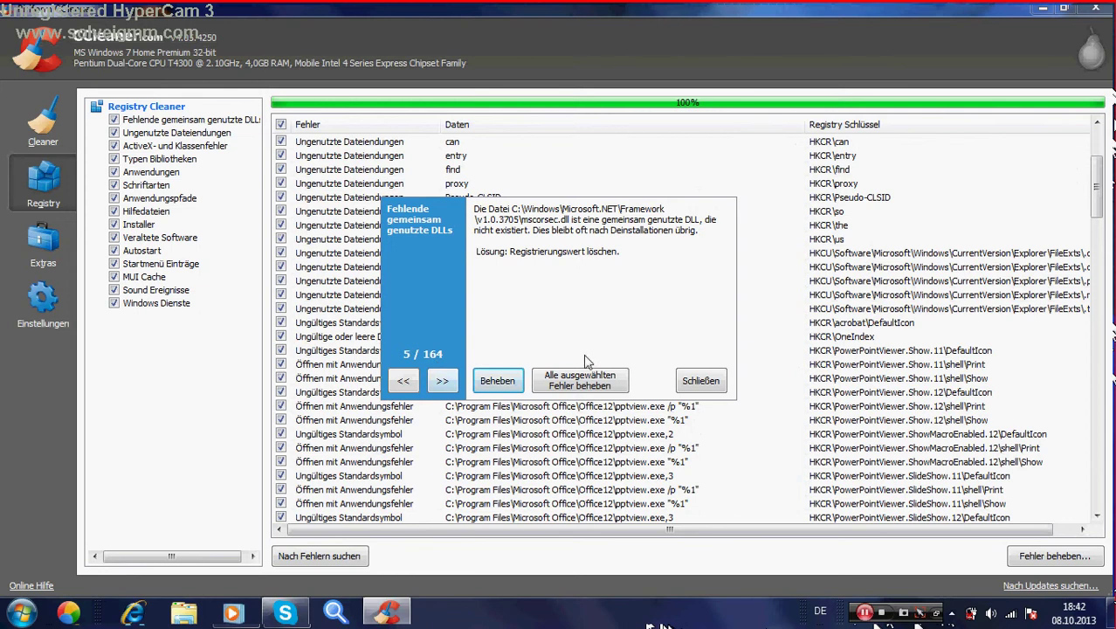
key("Return")
key("Return")
key("Return")
key("Return")
key("Return")
key("Return")
key("Return")
key("Return")
key("Return")
key("Return")
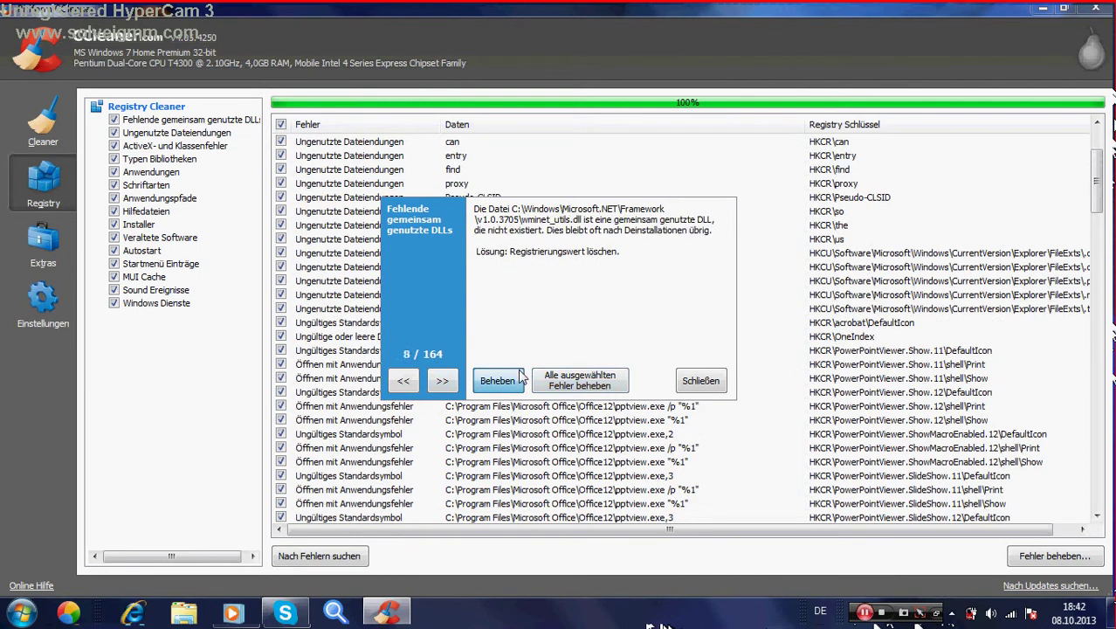
- Fix all selected registry errors at once and close the repair dialog after highlighting the last error's description and solution
left_click(578, 382)
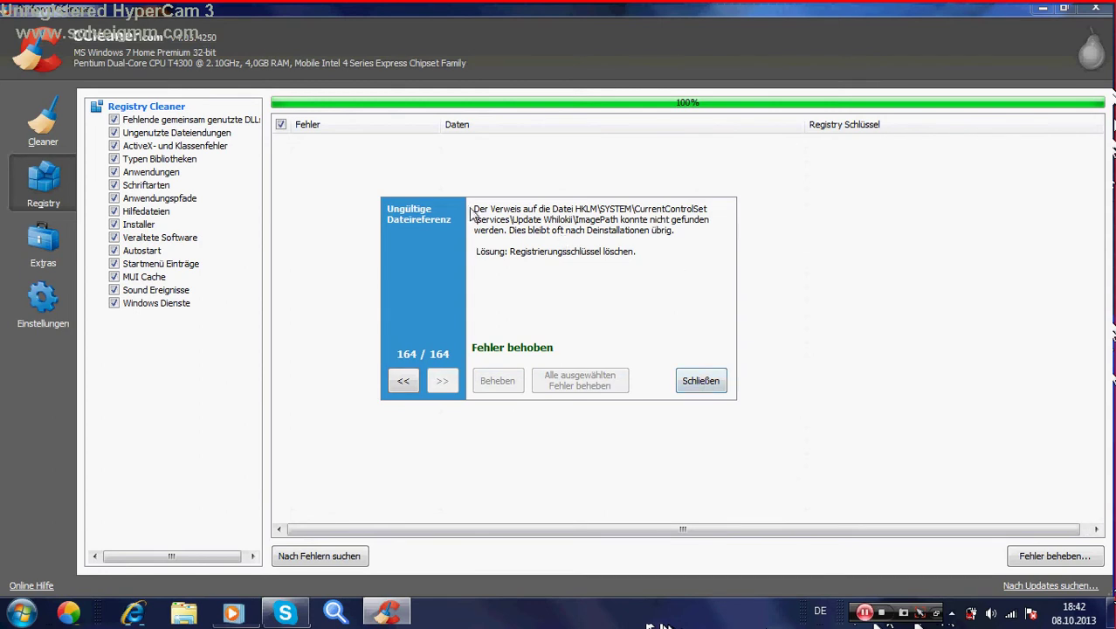
left_click_drag(471, 212, 711, 255)
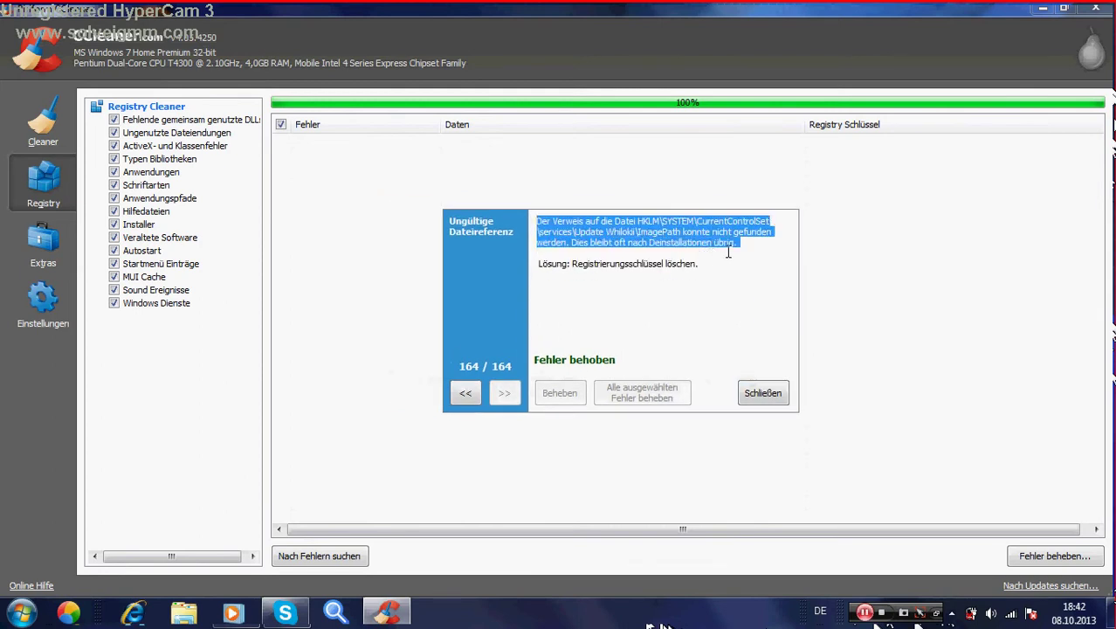
left_click(728, 252)
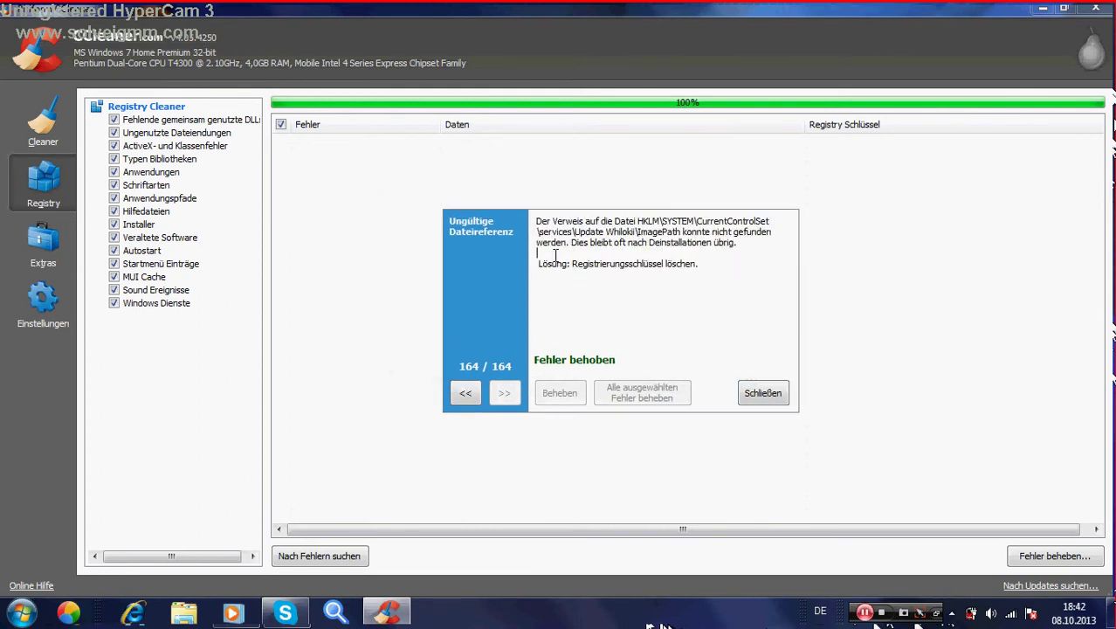
left_click_drag(539, 264, 695, 266)
left_click(736, 289)
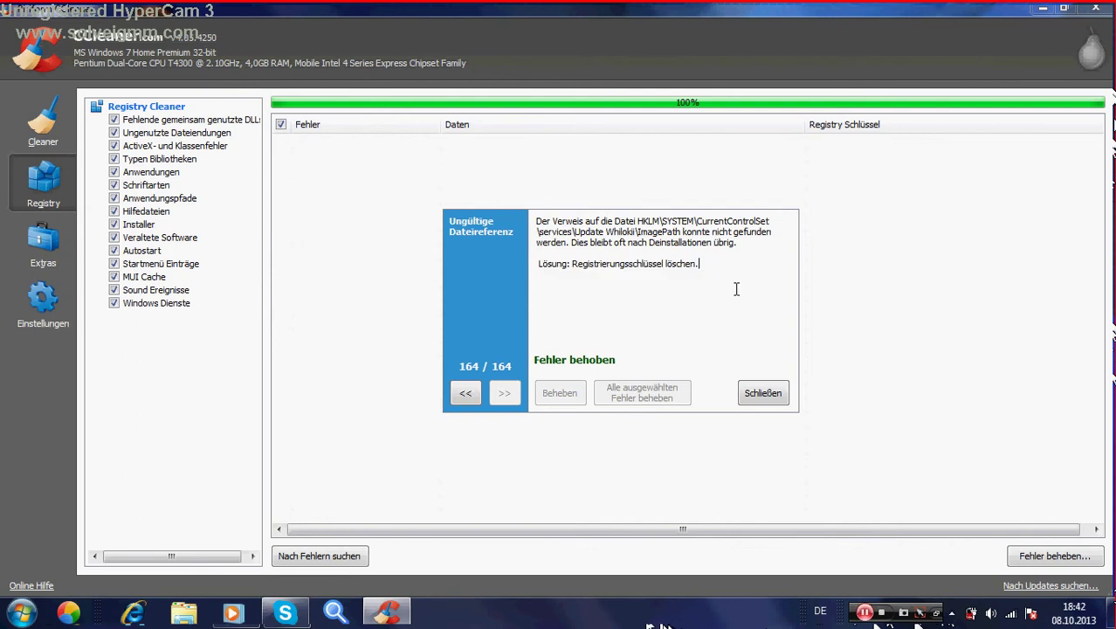
left_click(763, 392)
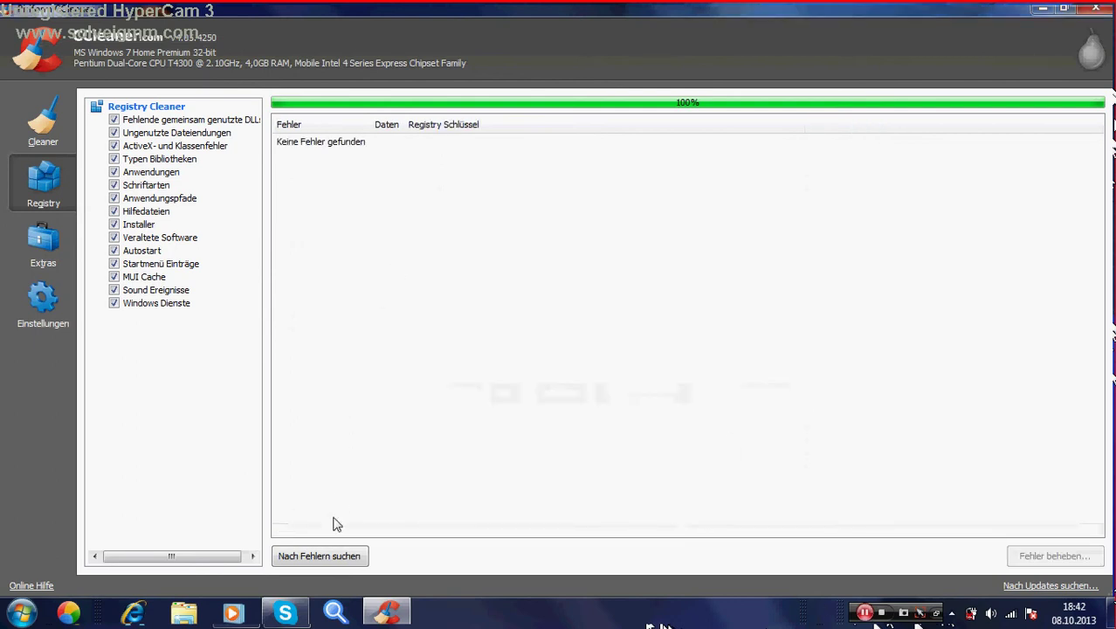
- Search the registry again and fix all selected errors without a backup, repeating the search to check the result
left_click(341, 559)
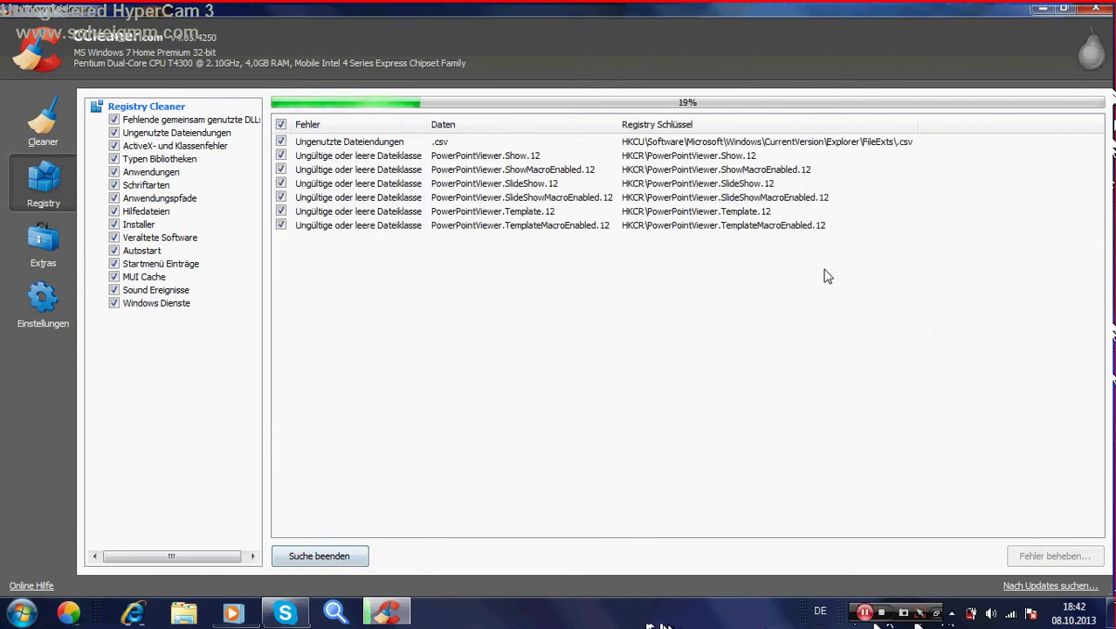
left_click_drag(561, 314, 539, 136)
left_click(1015, 557)
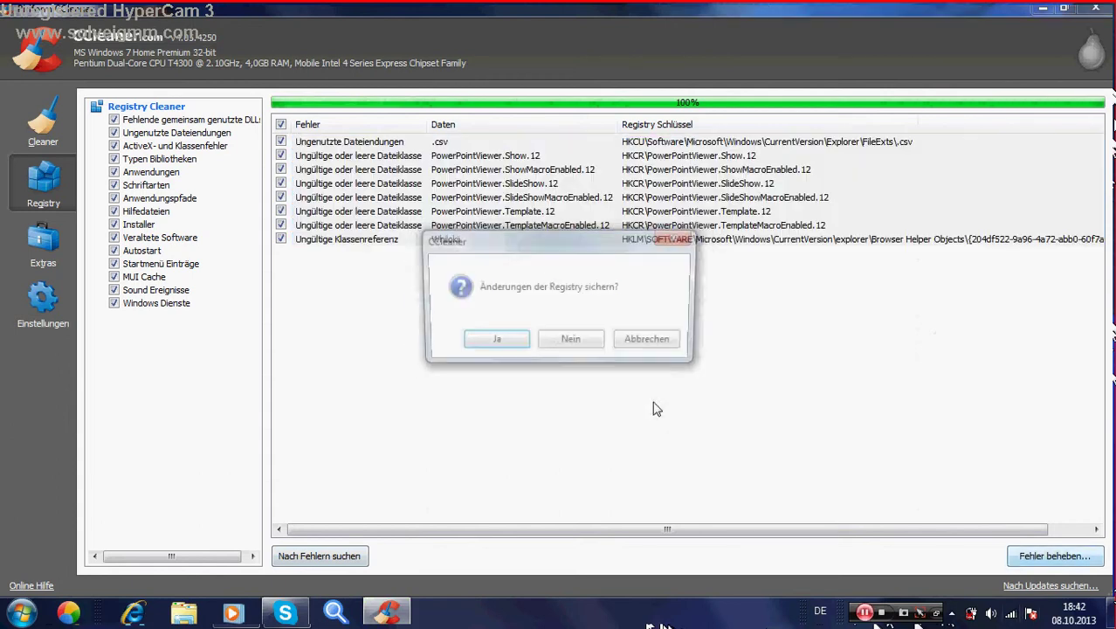
left_click(571, 345)
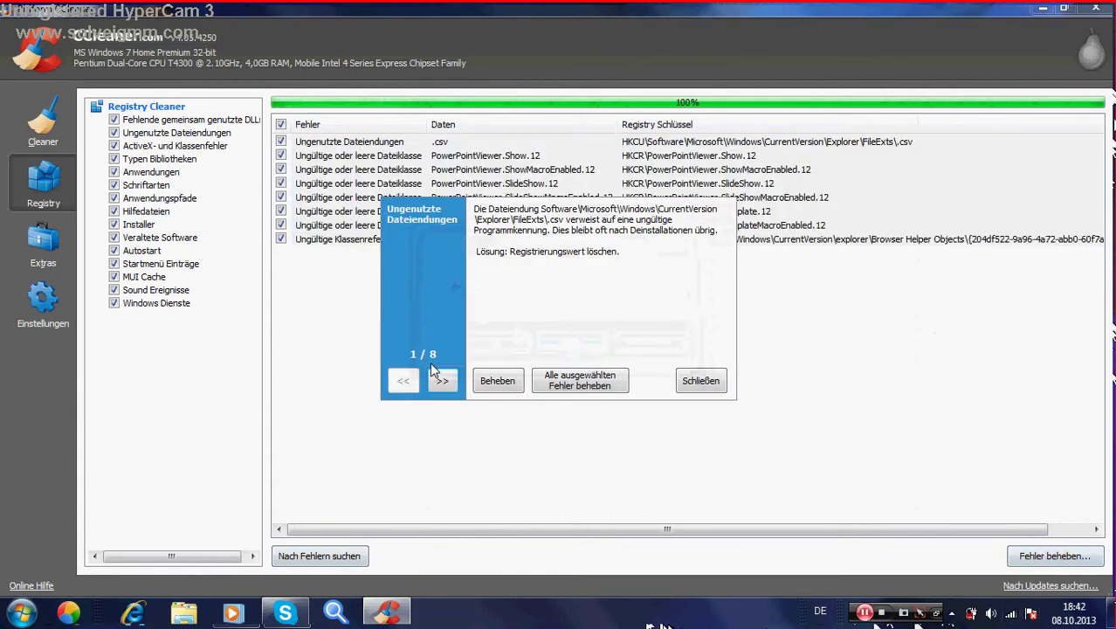
left_click(595, 384)
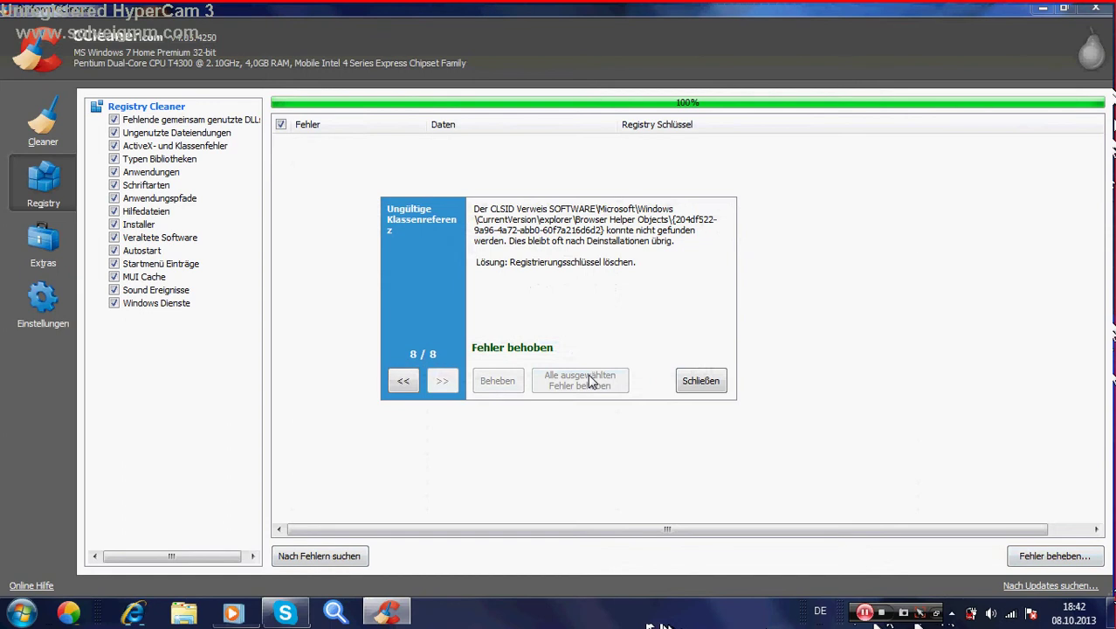
left_click(712, 384)
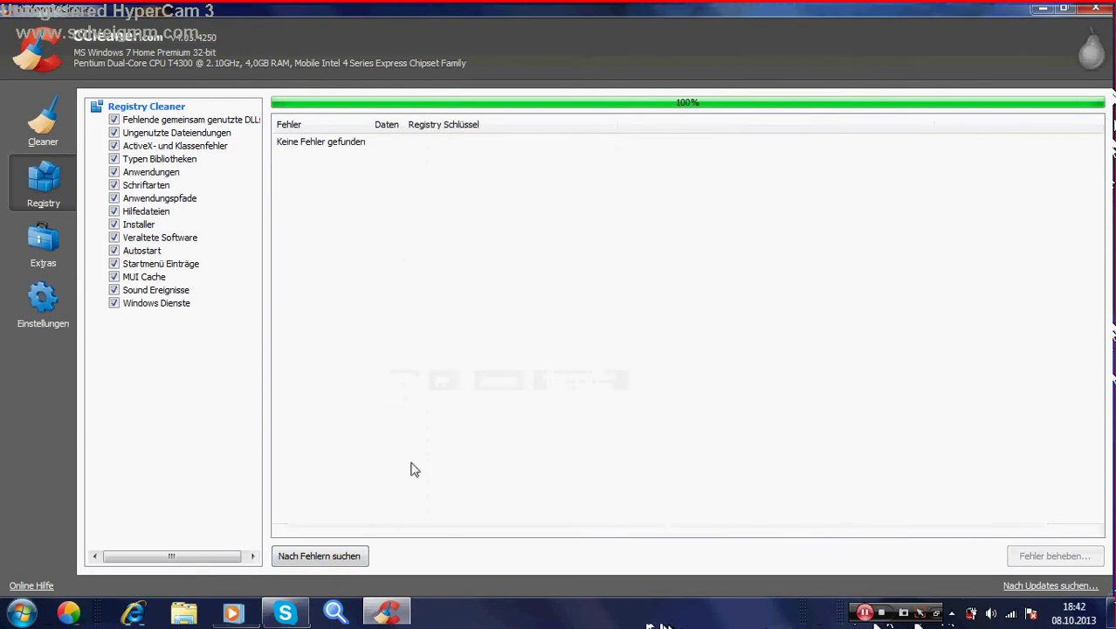
left_click(341, 556)
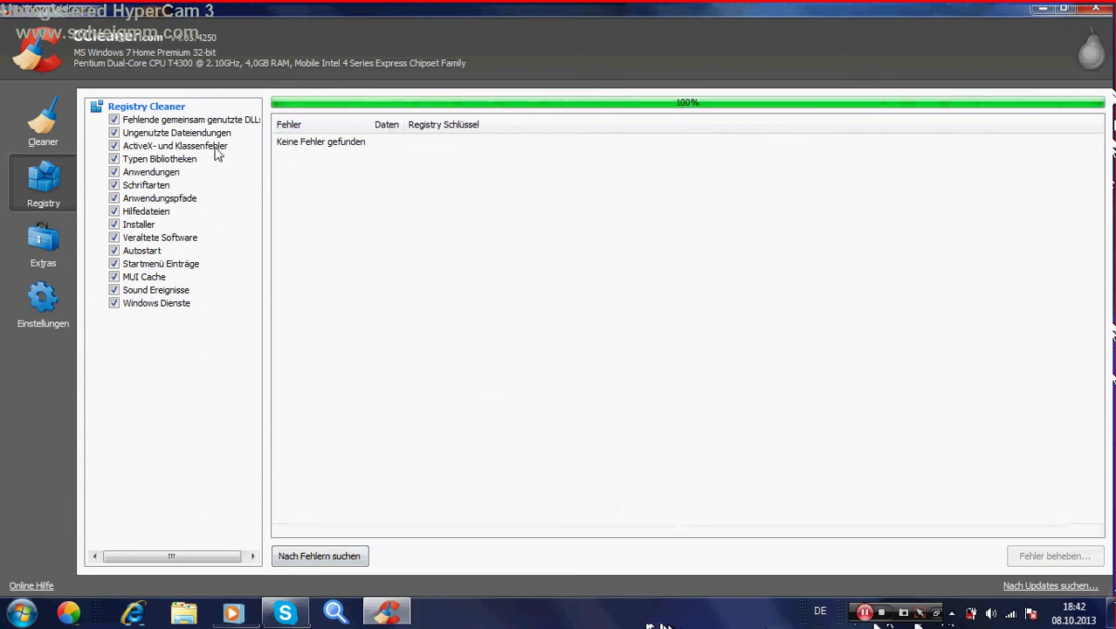
- Open the Deinstallieren list under Extras and view the matching Programme und Funktionen list in the Systemsteuerung for comparison
left_click(13, 257)
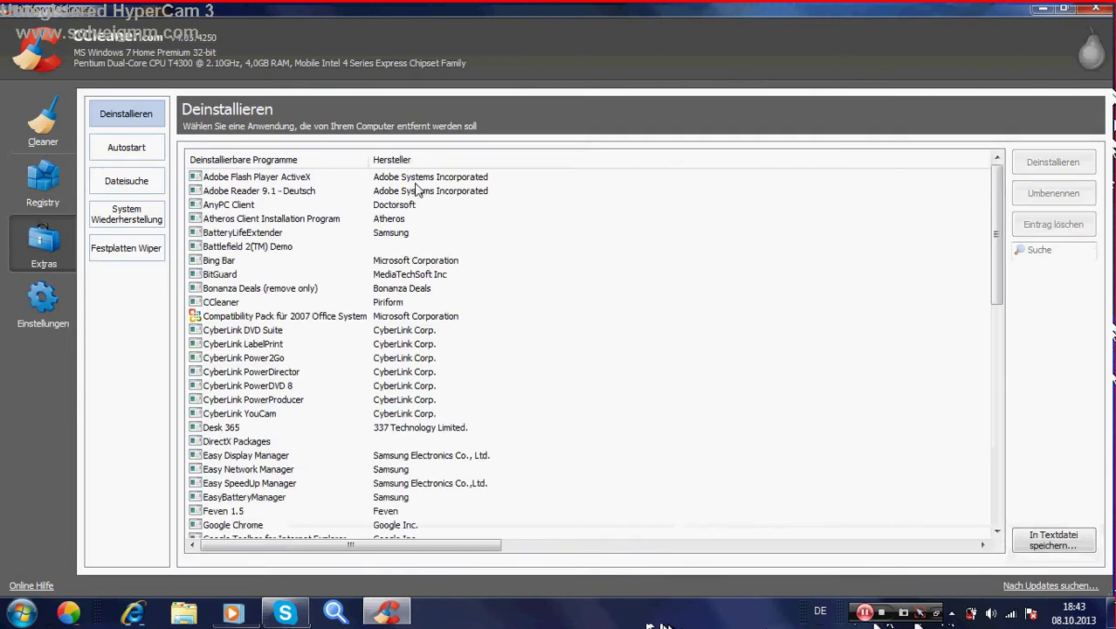
left_click(22, 611)
left_click(266, 402)
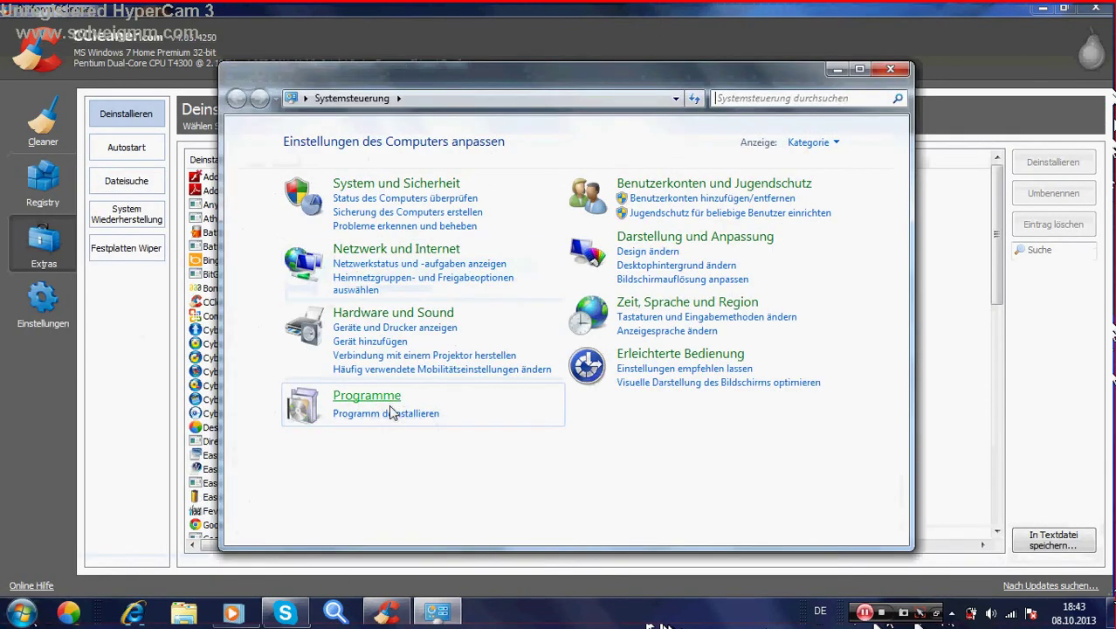
left_click(389, 413)
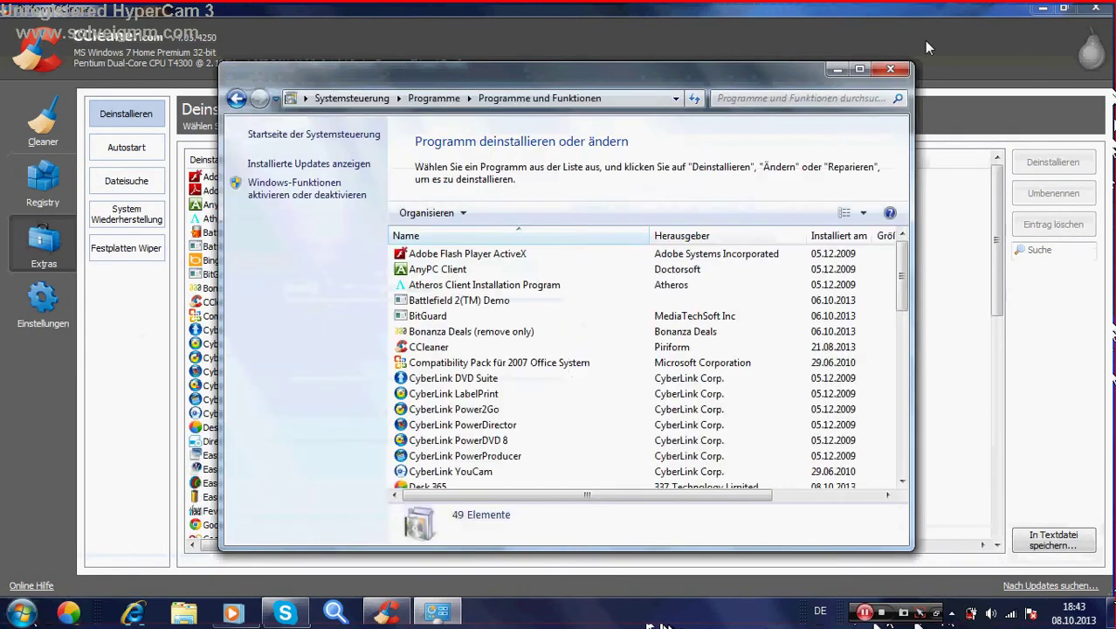
left_click(890, 72)
- Try to uninstall Battlefield 2(TM) Demo from the program list and cancel its InstallShield Wizard
left_click(256, 179)
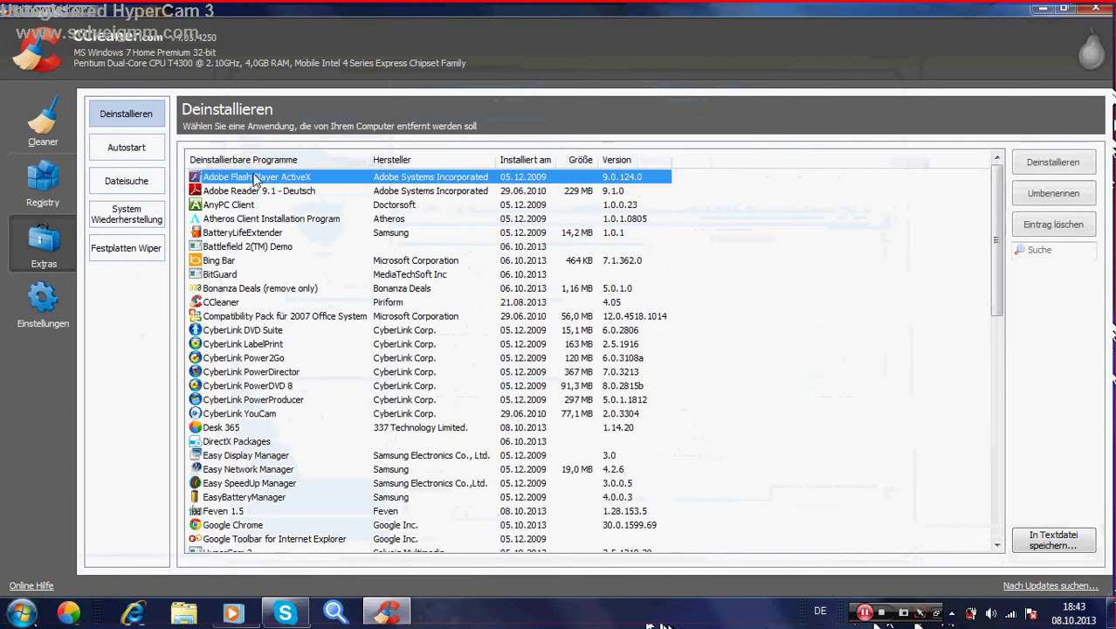
double_click(247, 246)
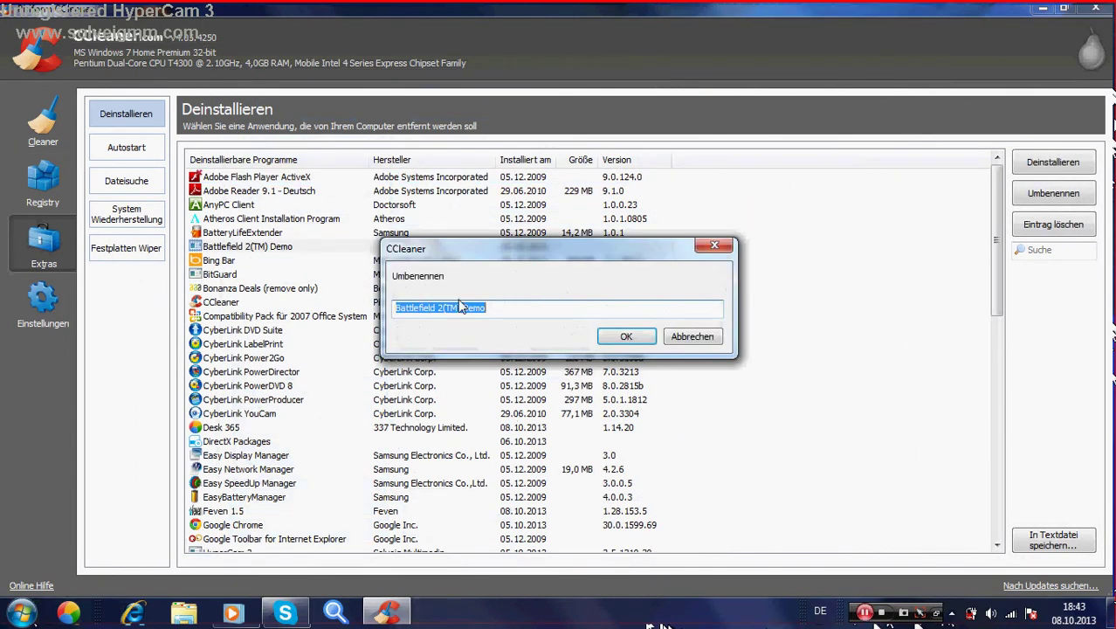
left_click(693, 336)
left_click(1053, 170)
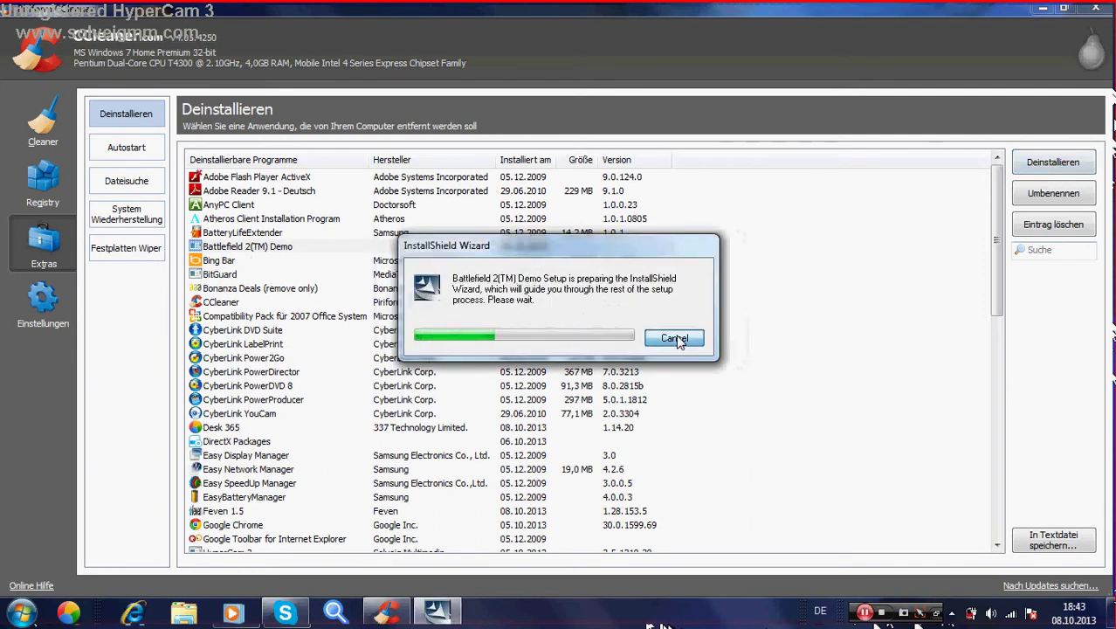
left_click(674, 338)
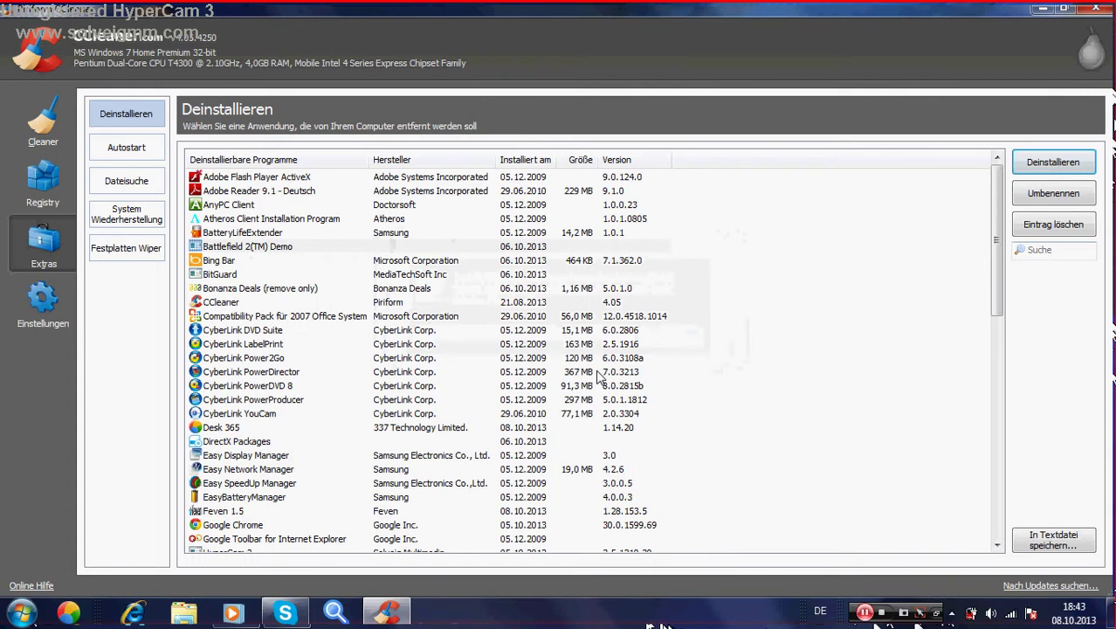
- Review the rest of the program list, close CCleaner and place its desktop shortcut below Optimizer Pro
scroll(599, 376, "down", 14)
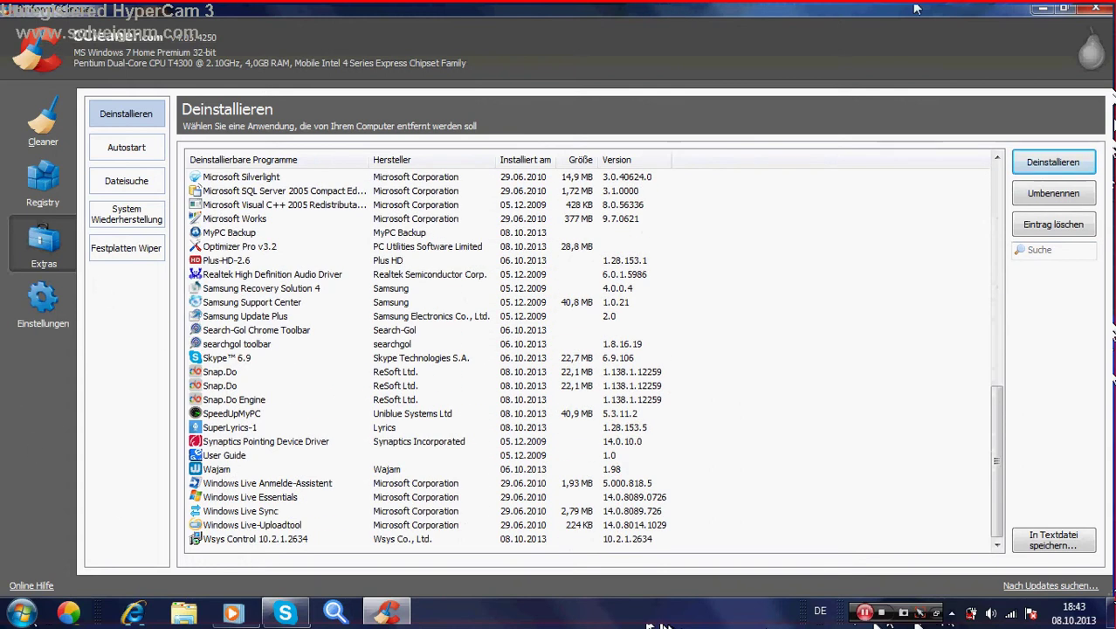
key("alt+F4")
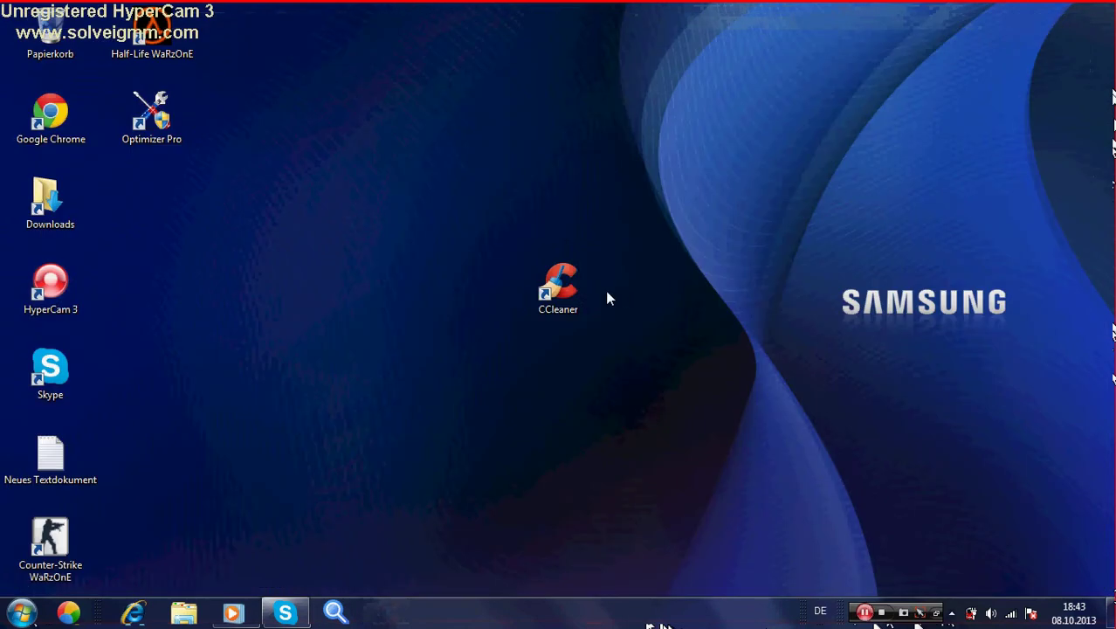
left_click(606, 296)
left_click_drag(605, 297, 243, 227)
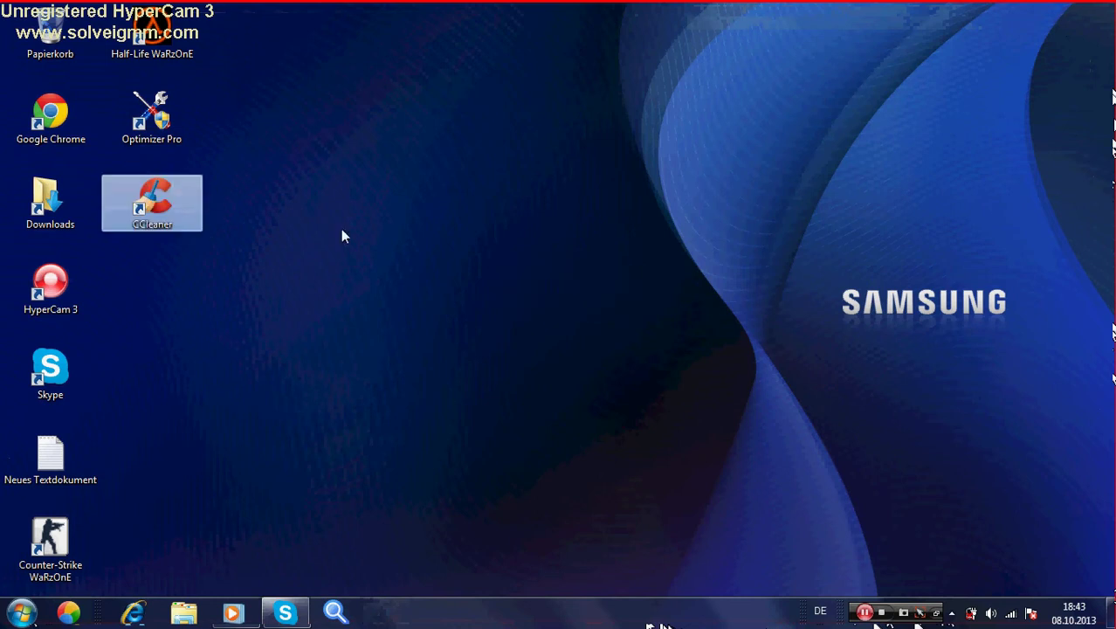
left_click(339, 230)
mouse_move(151, 113)
left_mouse_down()
mouse_move(661, 268)
mouse_move(565, 289)
mouse_move(238, 169)
mouse_move(254, 156)
mouse_move(140, 129)
left_mouse_up()
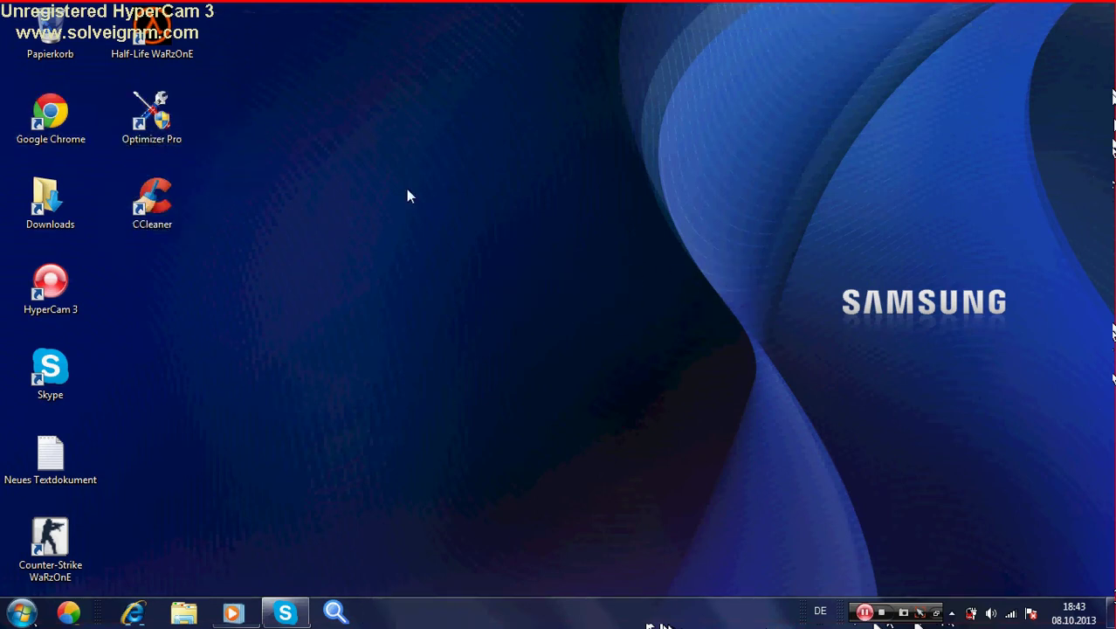
left_click_drag(149, 208, 351, 210)
left_click_drag(552, 25, 201, 292)
left_click_drag(433, 160, 312, 242)
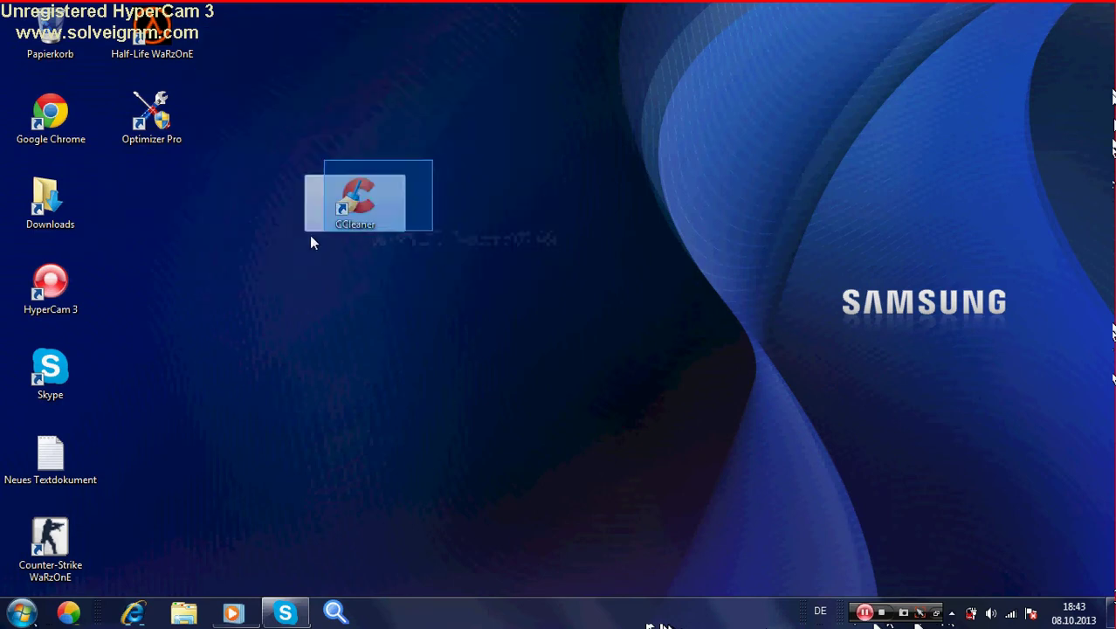
left_click_drag(172, 311, 237, 269)
left_click_drag(362, 214, 446, 204)
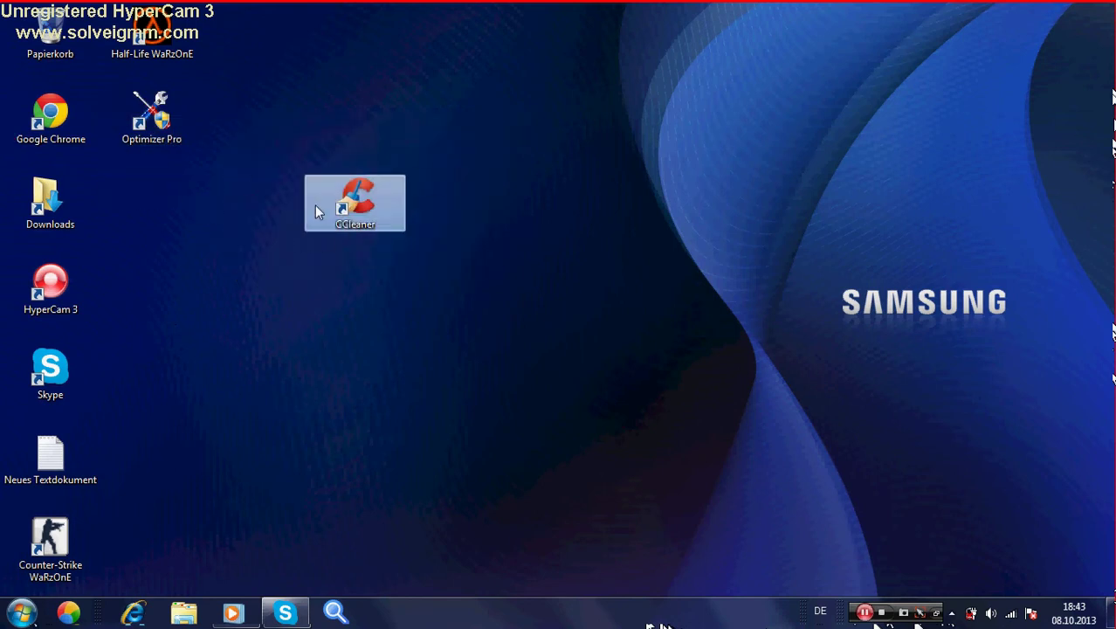
left_click_drag(314, 206, 167, 195)
- Move the Optimizer Pro shortcut to the middle of the desktop and launch the program
left_click_drag(189, 127, 563, 299)
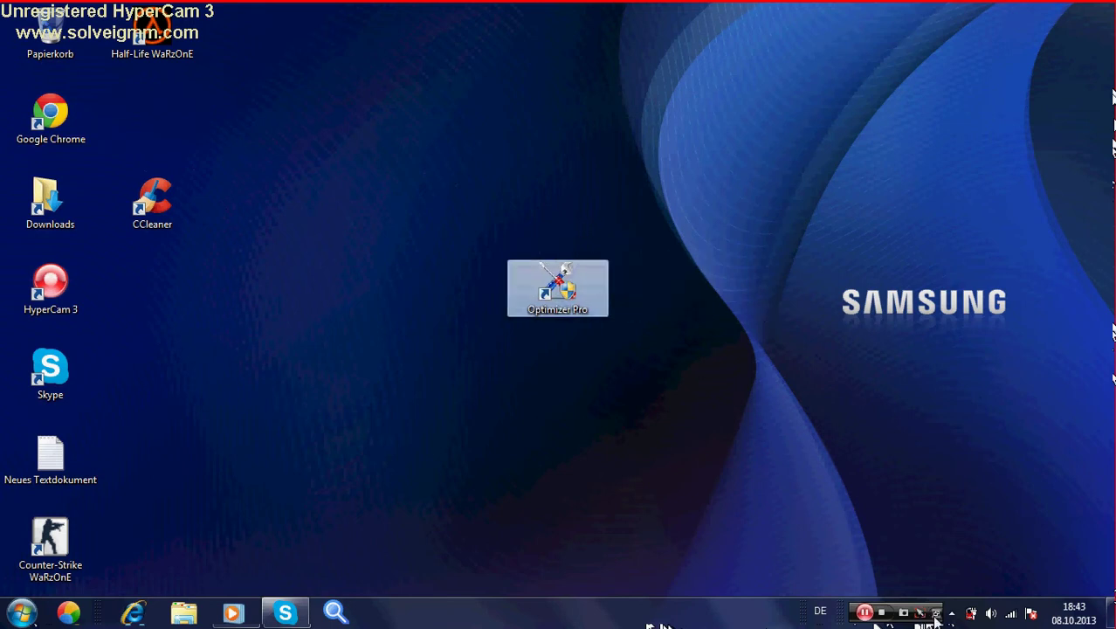
left_click(864, 612)
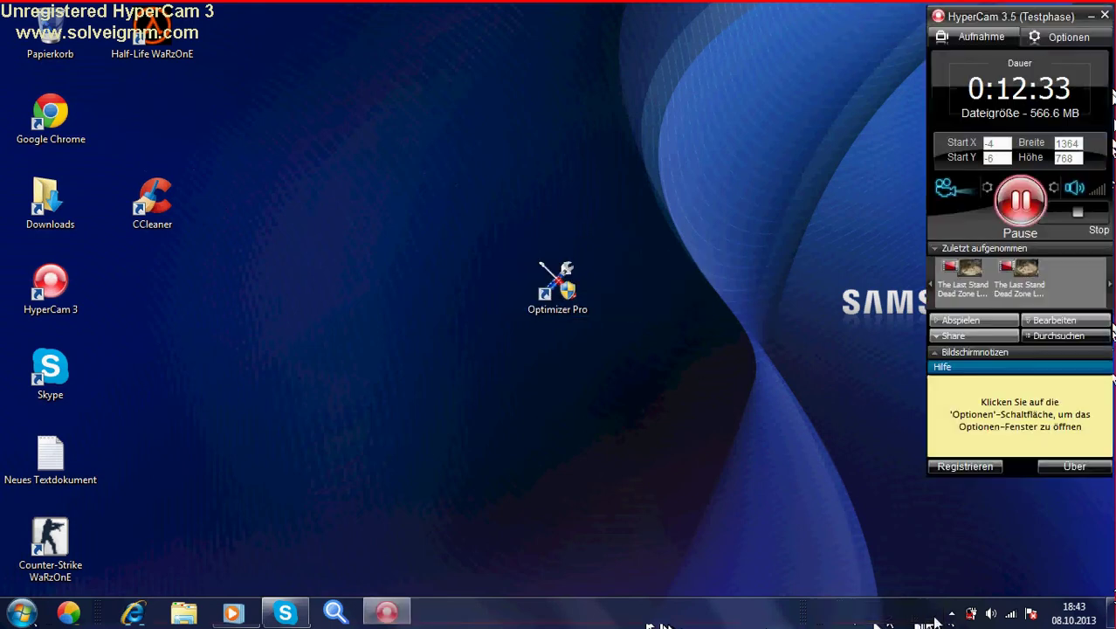
left_click(1089, 17)
left_click(552, 279)
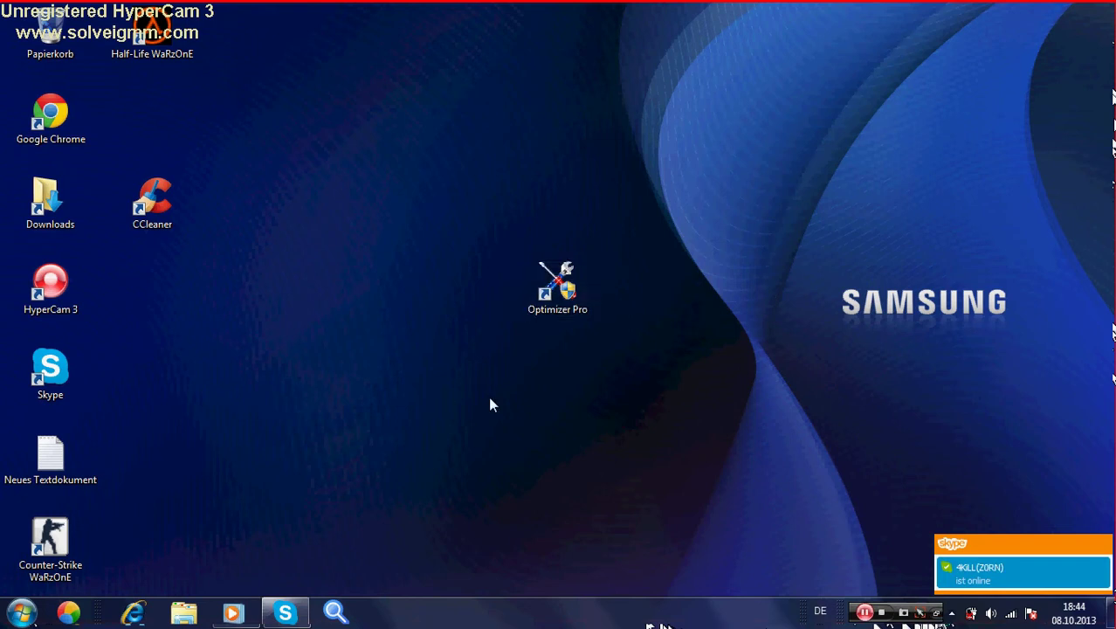
double_click(557, 281)
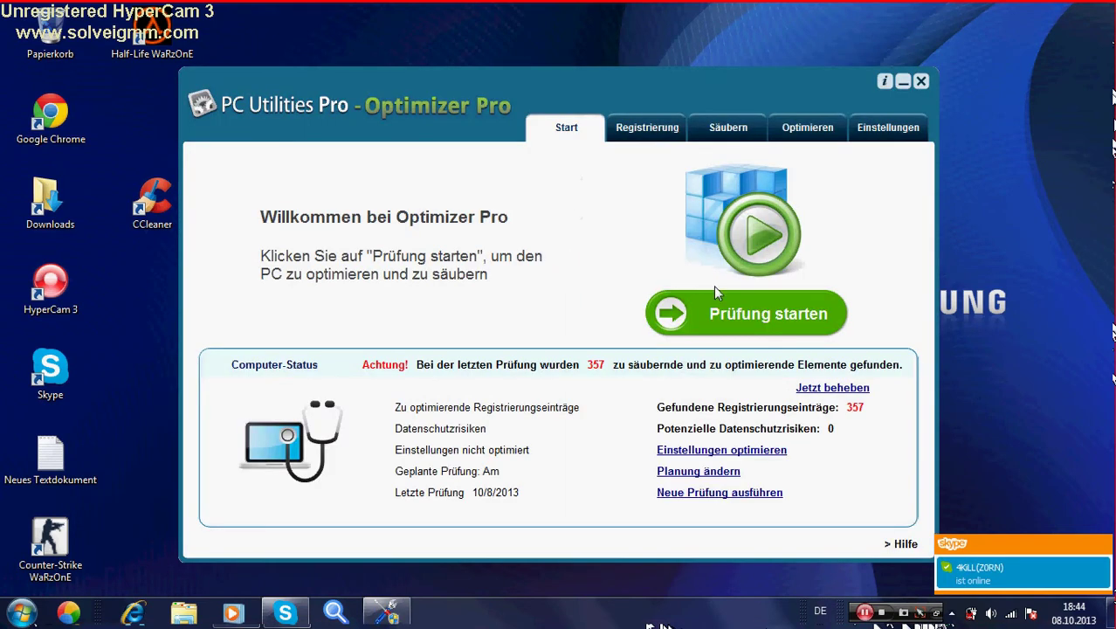
- Look through the Registrierung, Säubern, Optimieren and Einstellungen sections of Optimizer Pro
left_click(650, 128)
left_click(745, 137)
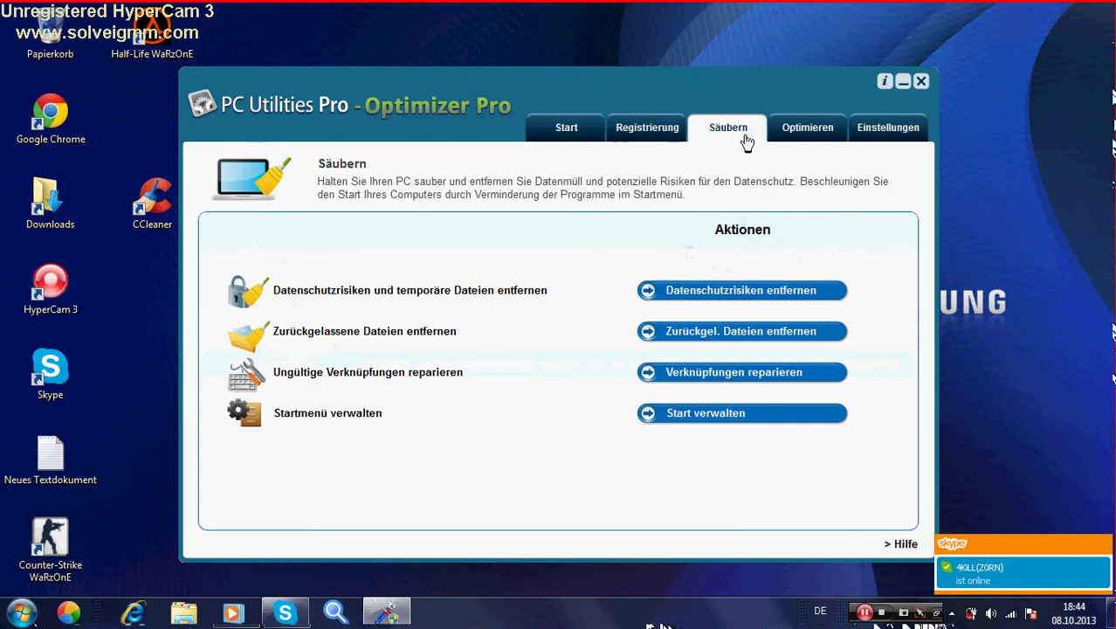
left_click(797, 132)
left_click(864, 138)
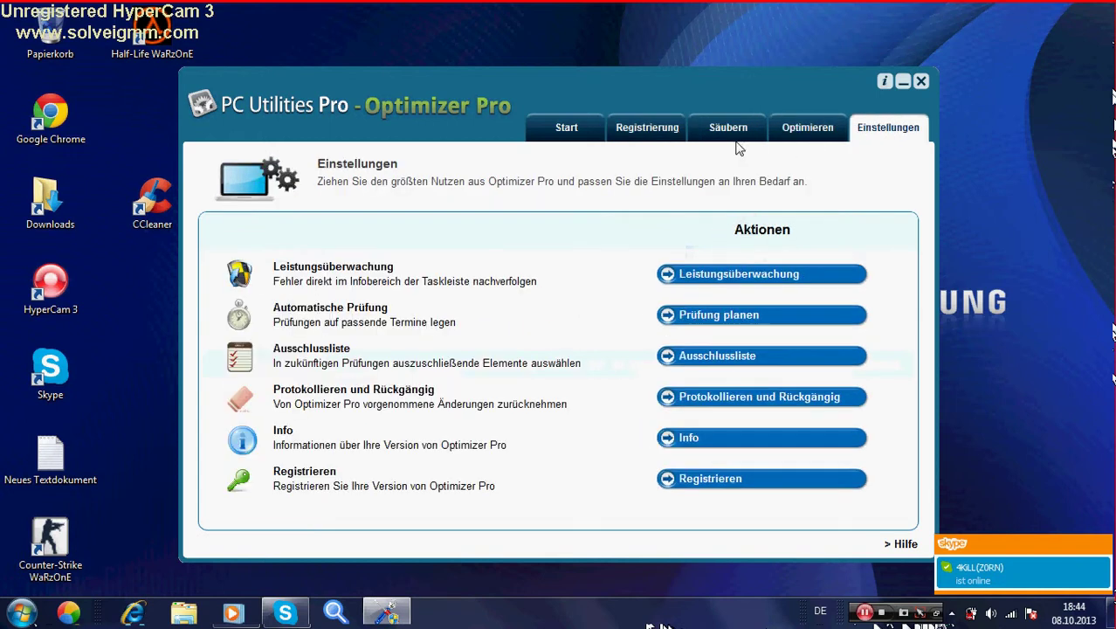
left_click(733, 137)
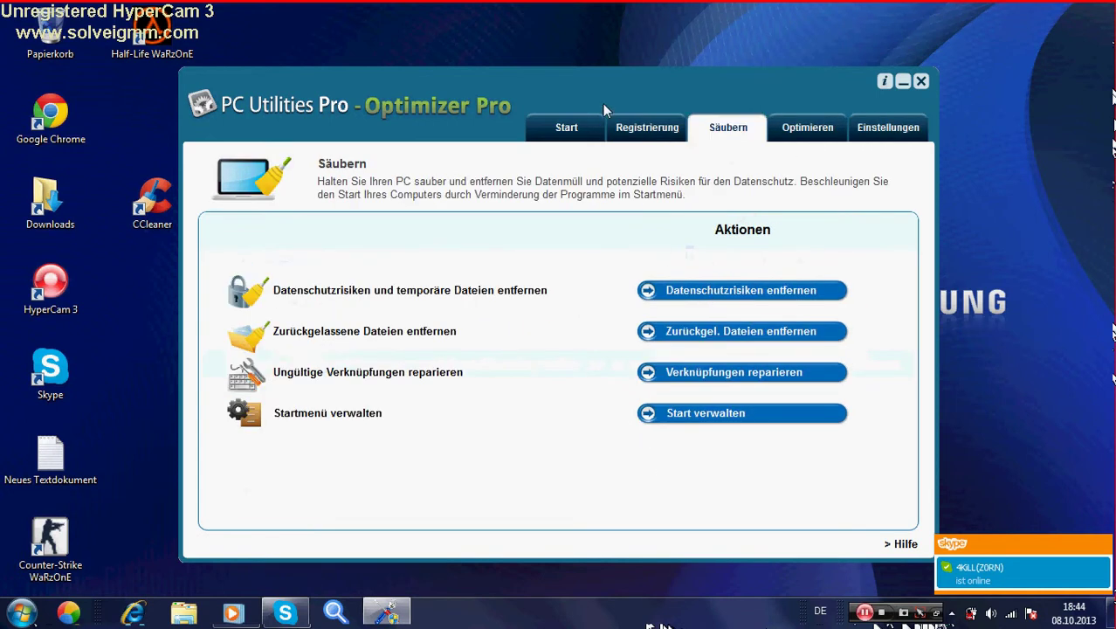
- Start an Optimizer Pro scan of the PC and abort it during the registry check
left_click(578, 127)
left_click(739, 323)
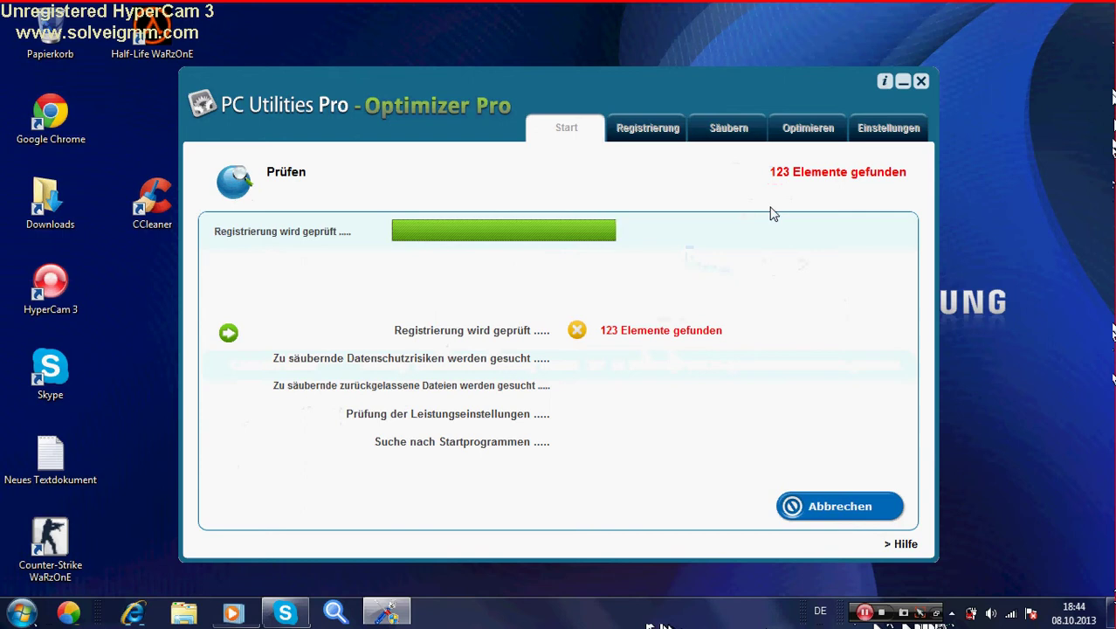
left_click(833, 524)
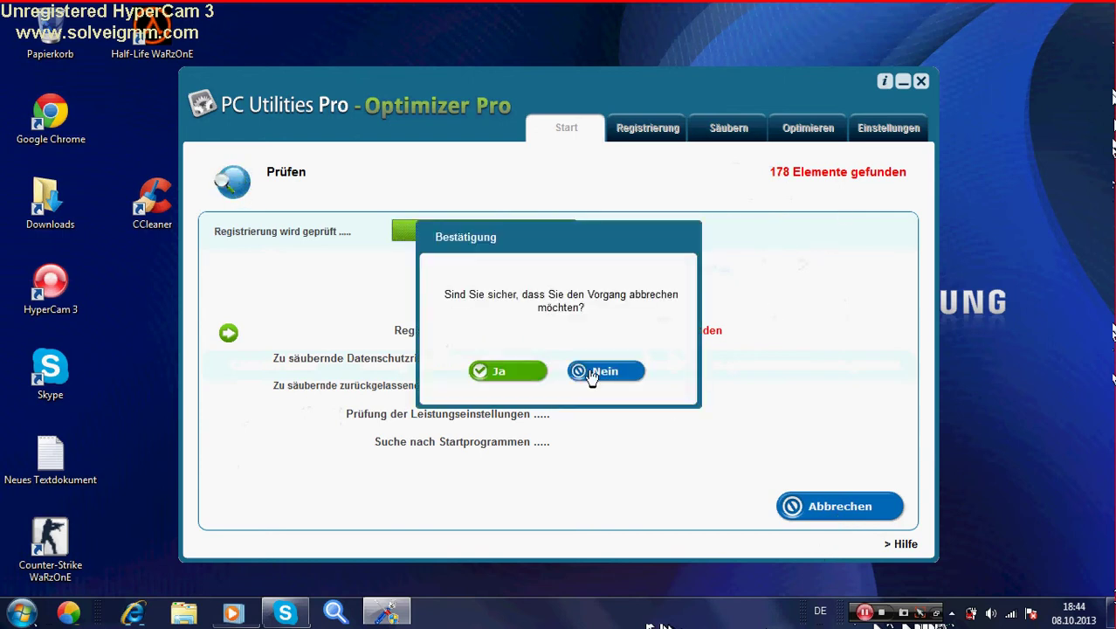
left_click(505, 375)
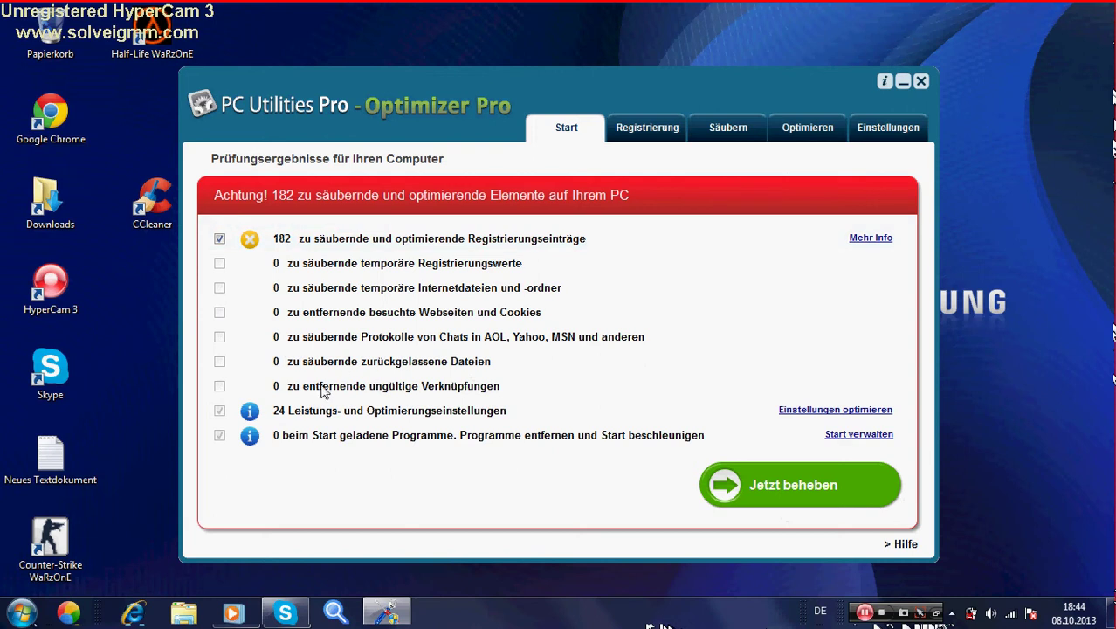
- Try to fix the found registry entries, opening the registration request and dismissing the licence key dialog and purchase page without activating
left_click(713, 477)
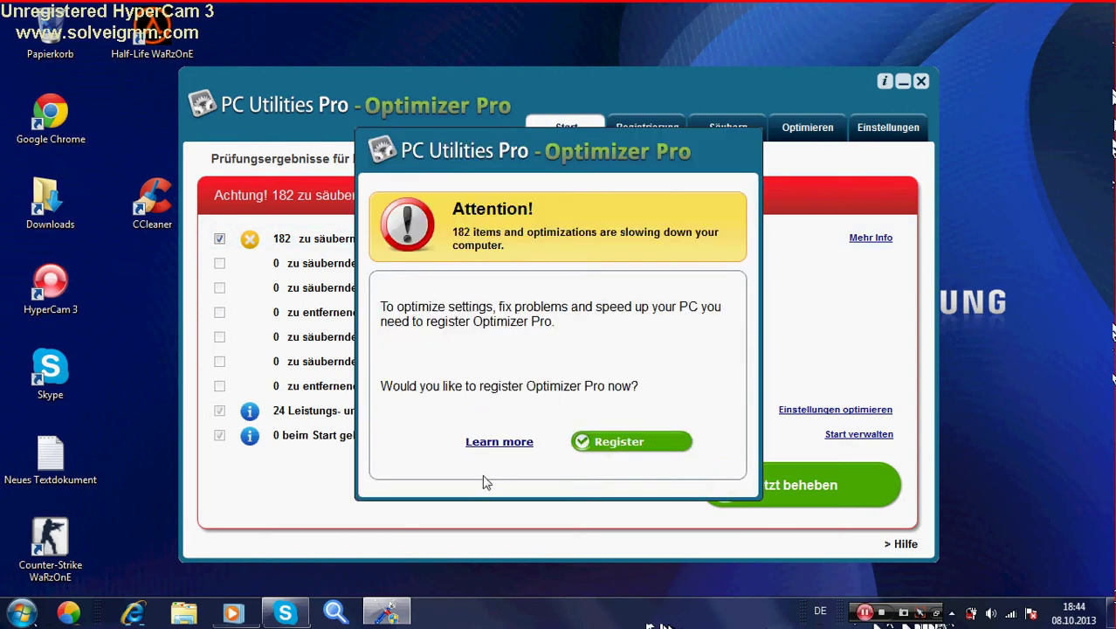
left_click(617, 445)
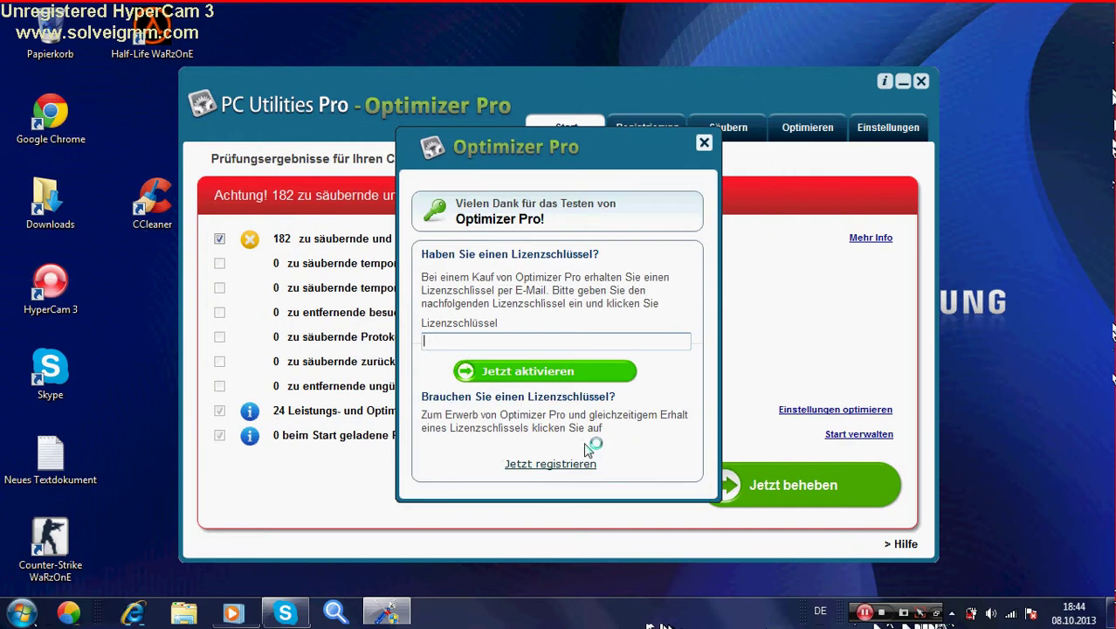
left_click(586, 382)
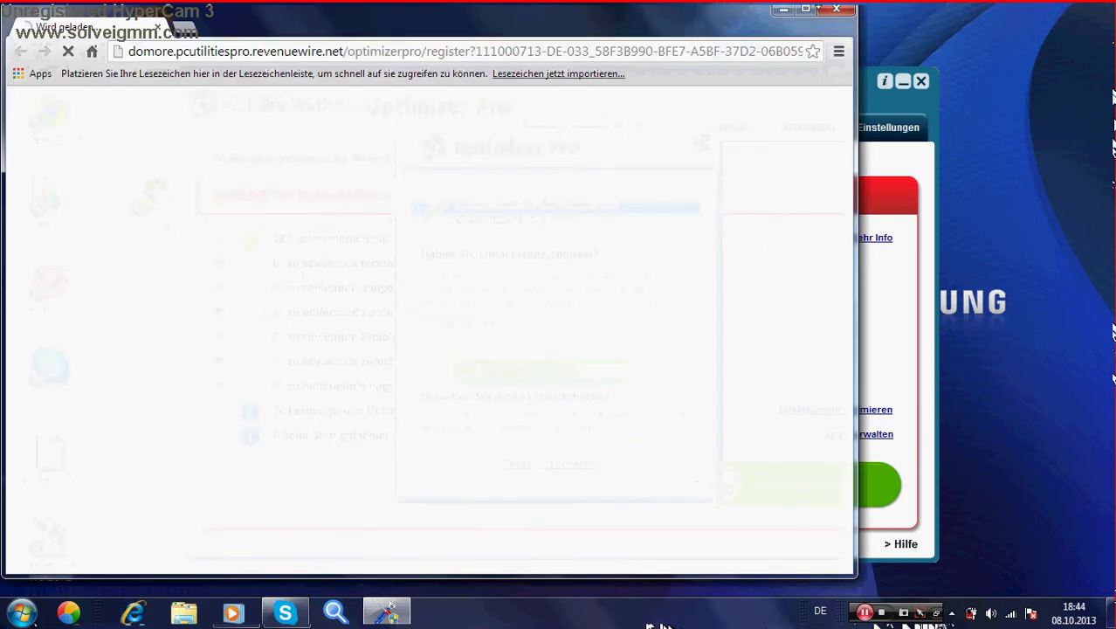
left_click(782, 10)
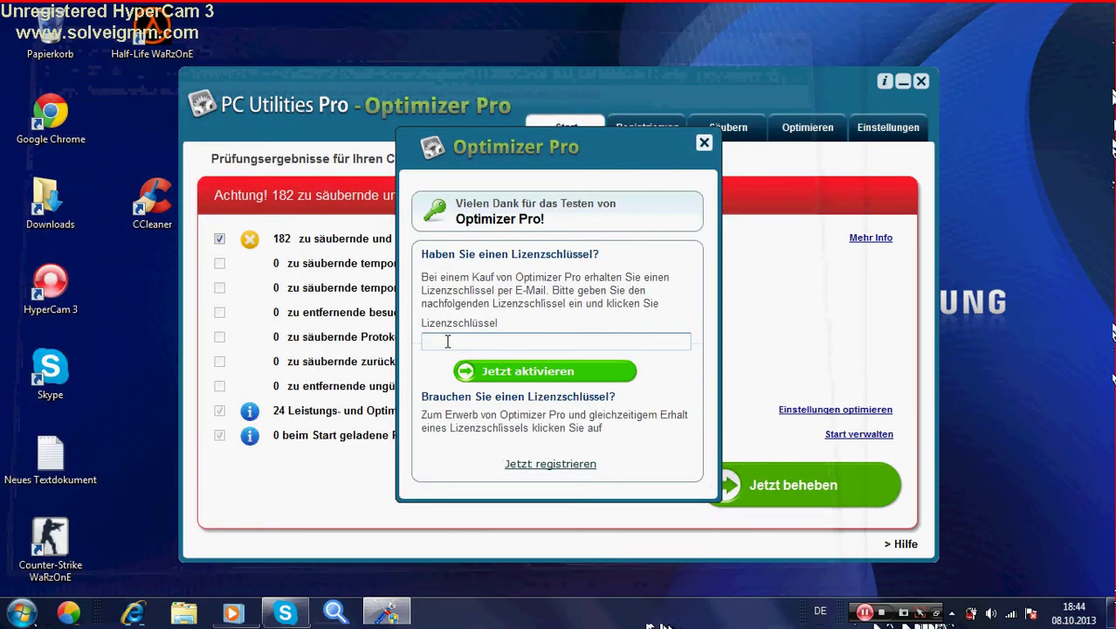
left_click(704, 144)
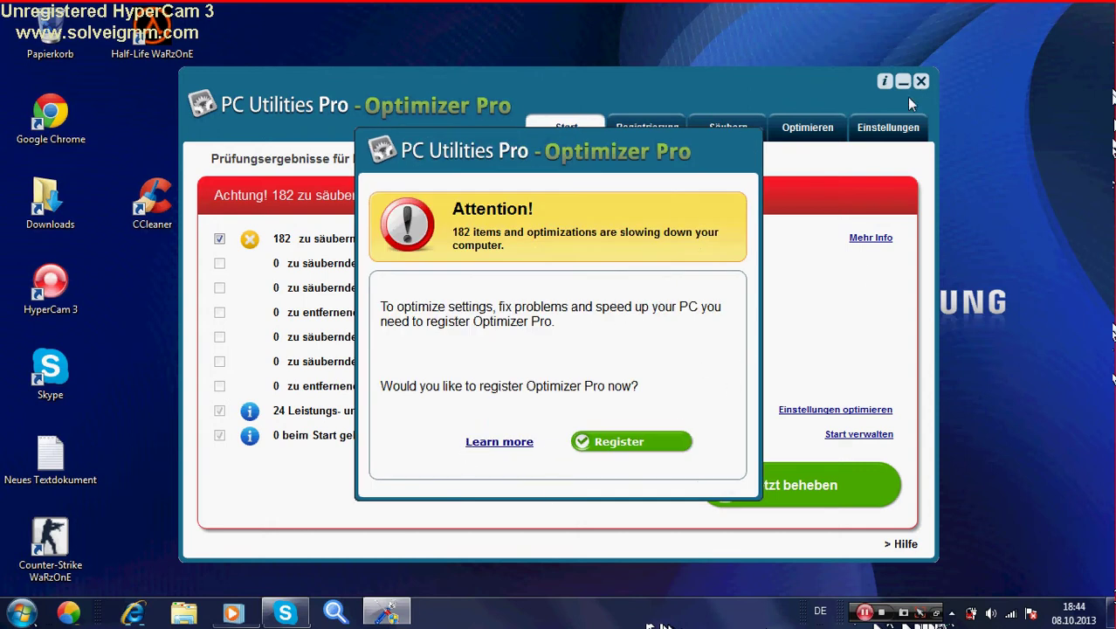
left_click(476, 441)
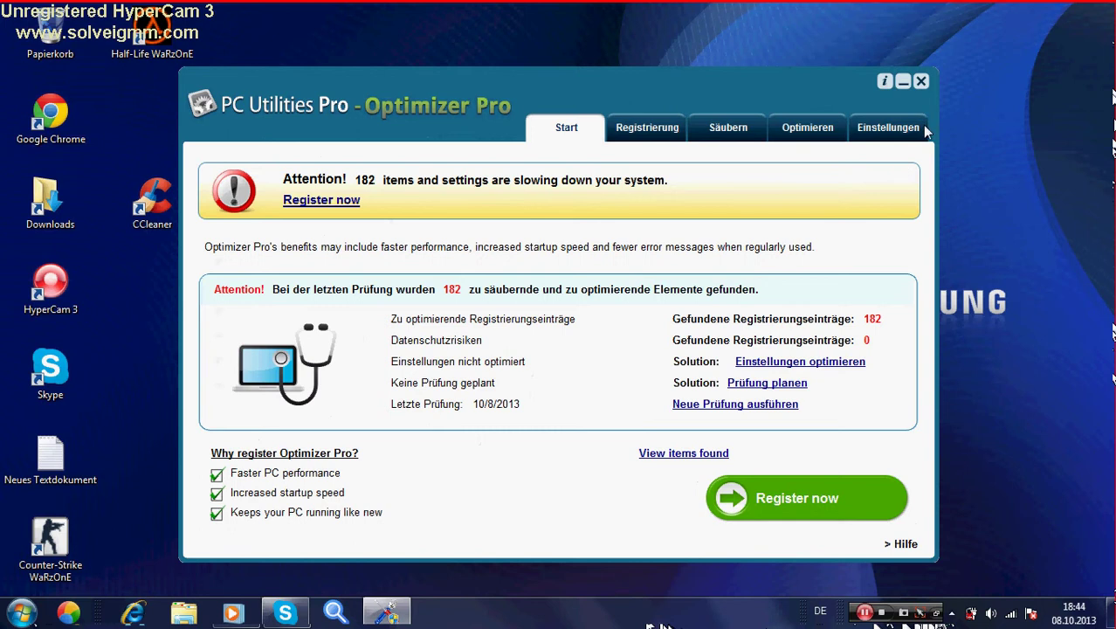
- Quit Optimizer Pro without registering and move its desktop shortcut back above CCleaner
left_click(924, 83)
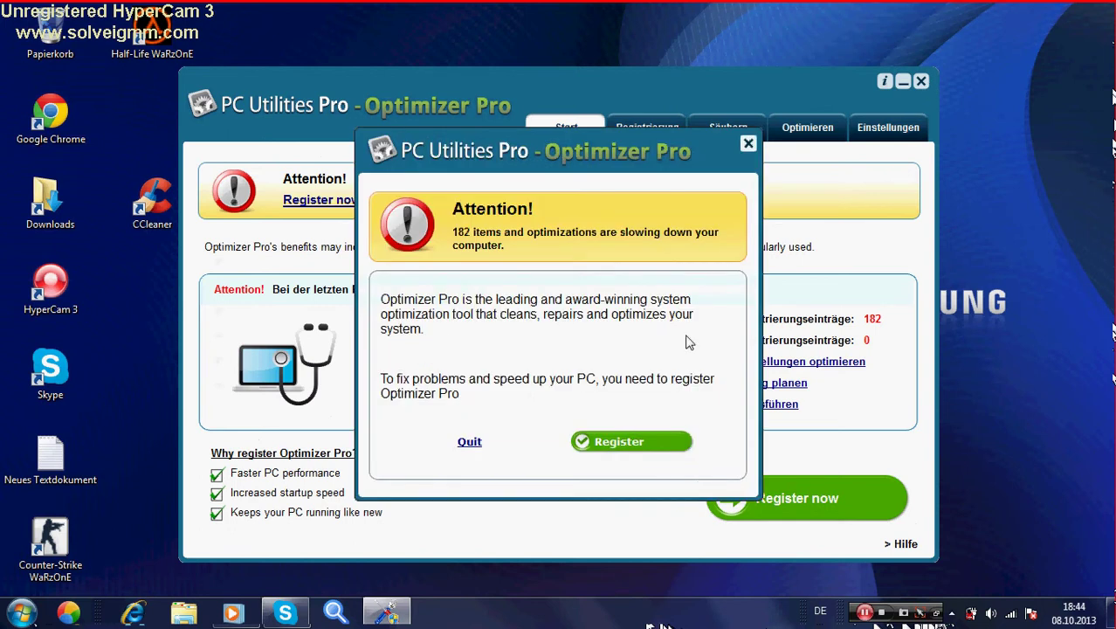
left_click(468, 441)
left_click_drag(557, 281, 152, 109)
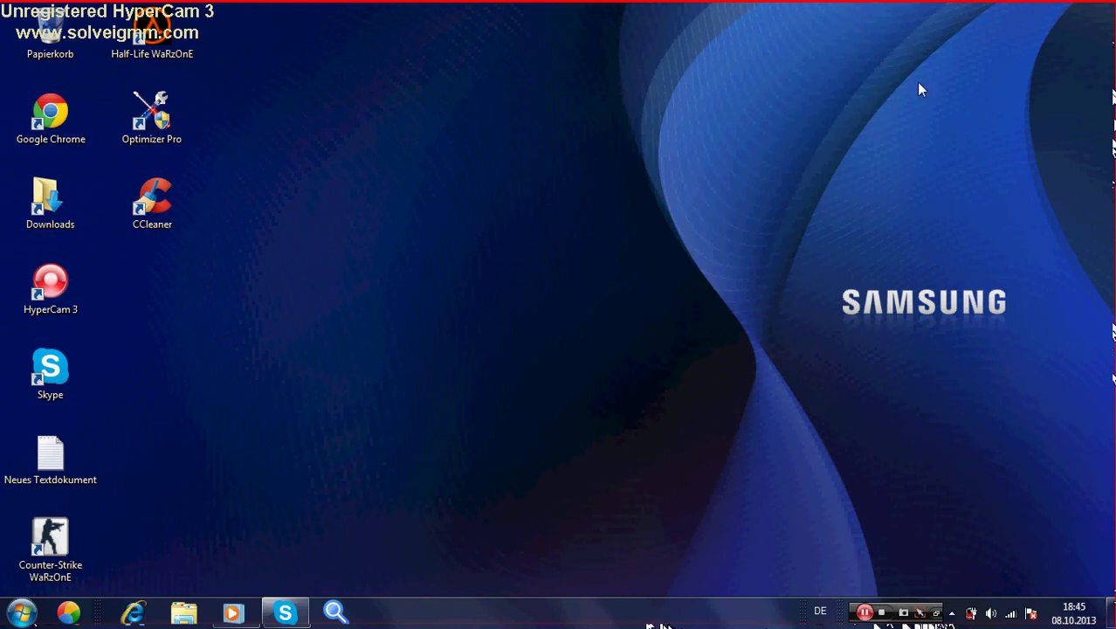
left_click_drag(917, 82, 1030, 52)
left_click_drag(1038, 23, 1112, 76)
left_click_drag(1077, 211, 1076, 237)
left_click_drag(1074, 234, 1107, 196)
left_click_drag(532, 417, 812, 364)
mouse_move(812, 364)
left_mouse_down()
mouse_move(1039, 269)
mouse_move(1041, 253)
mouse_move(831, 363)
mouse_move(812, 362)
left_mouse_up()
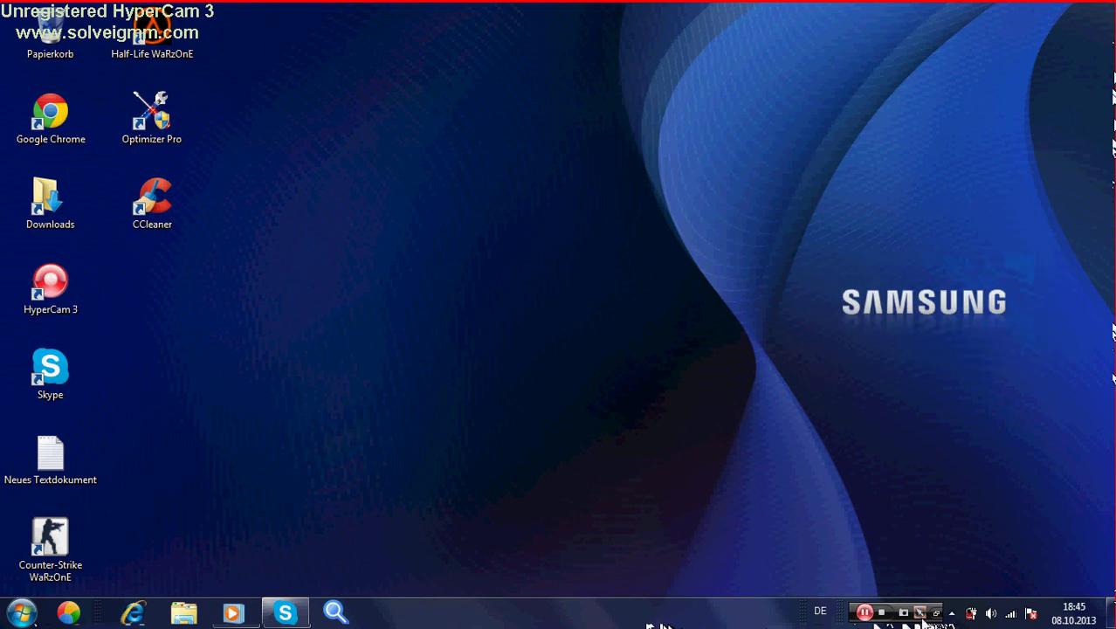